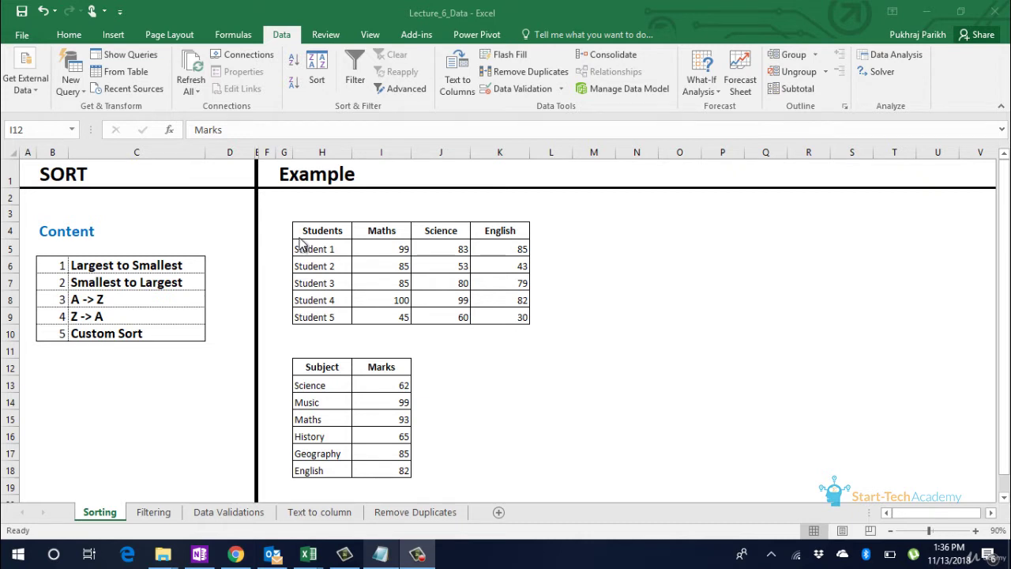
- Select the Maths marks column I4:I9 and locate the Home sorting options
{"action": "left_click", "coordinate": [305, 230]}
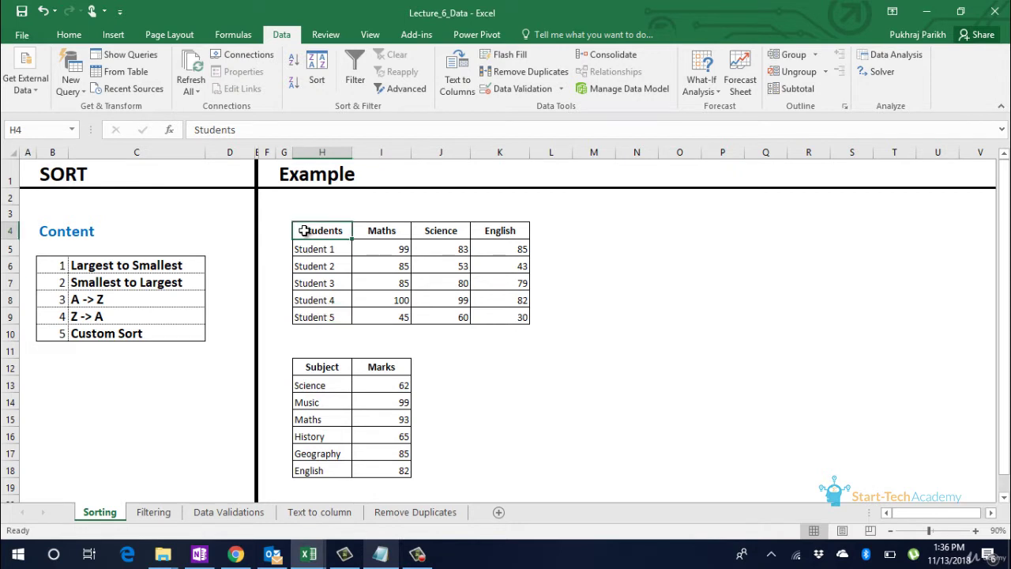
{"action": "left_click_drag", "start_coordinate": [379, 230], "coordinate": [388, 318]}
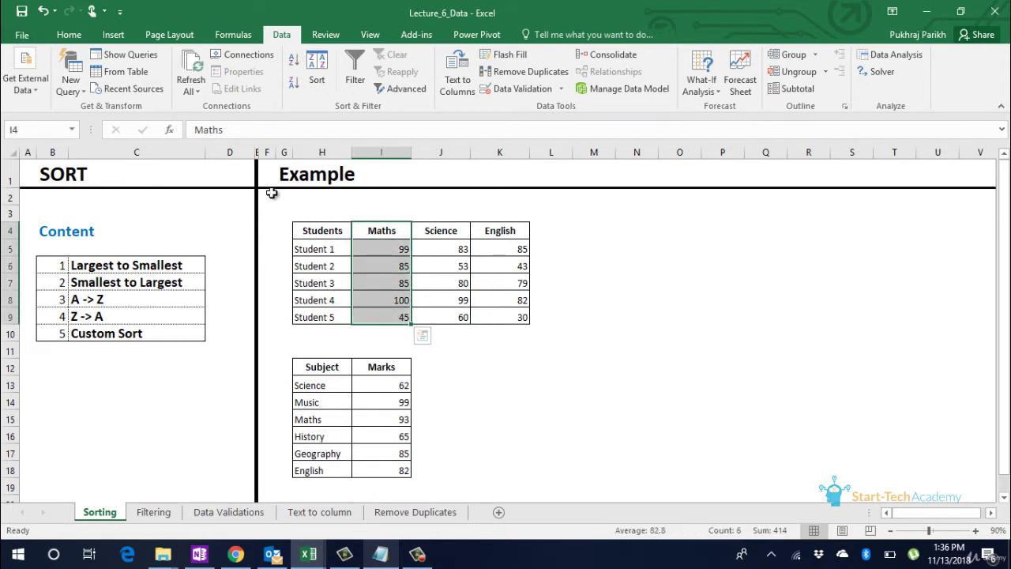
{"action": "left_click", "coordinate": [64, 33]}
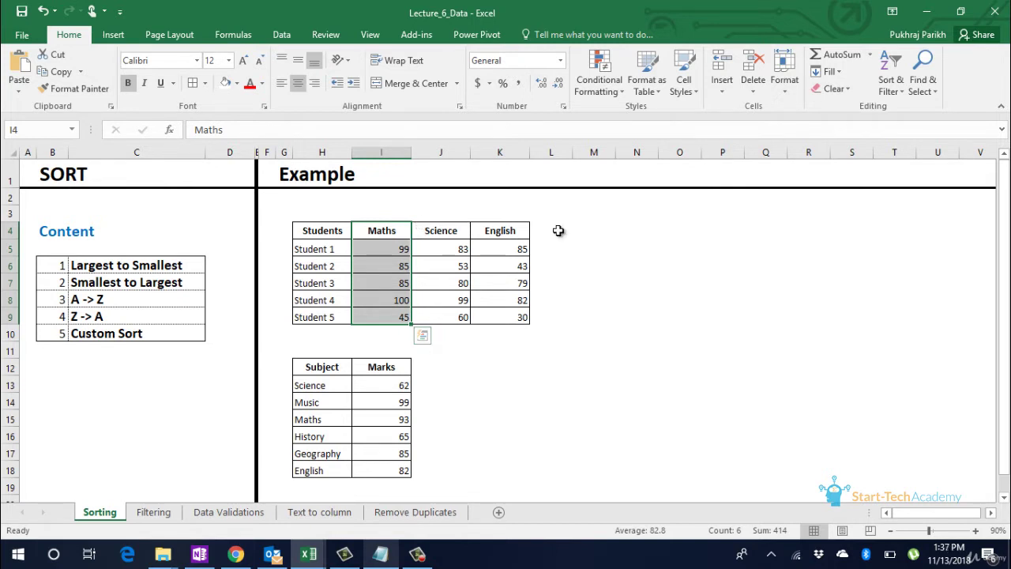
{"action": "left_click", "coordinate": [885, 93]}
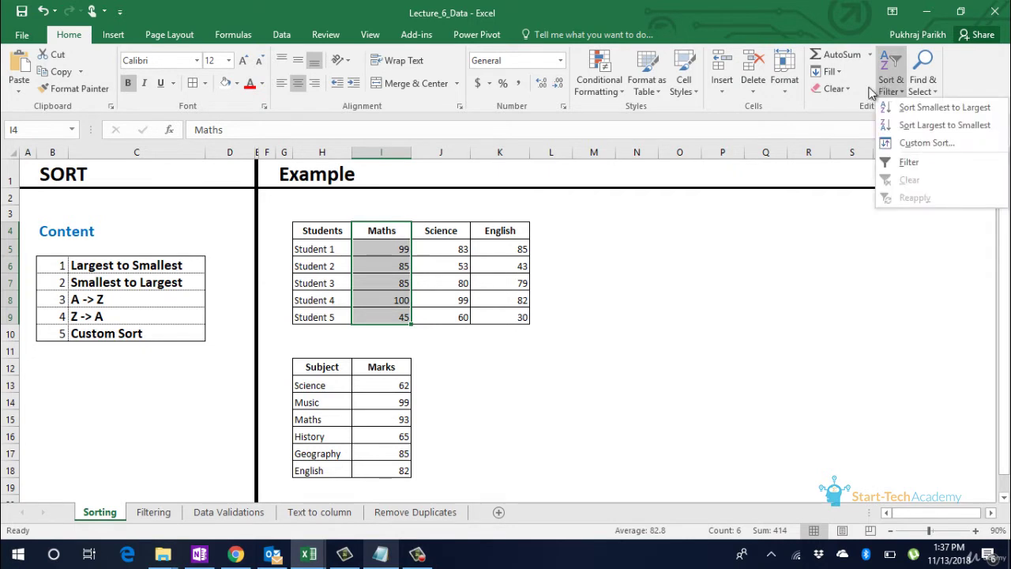
{"action": "left_click", "coordinate": [280, 38]}
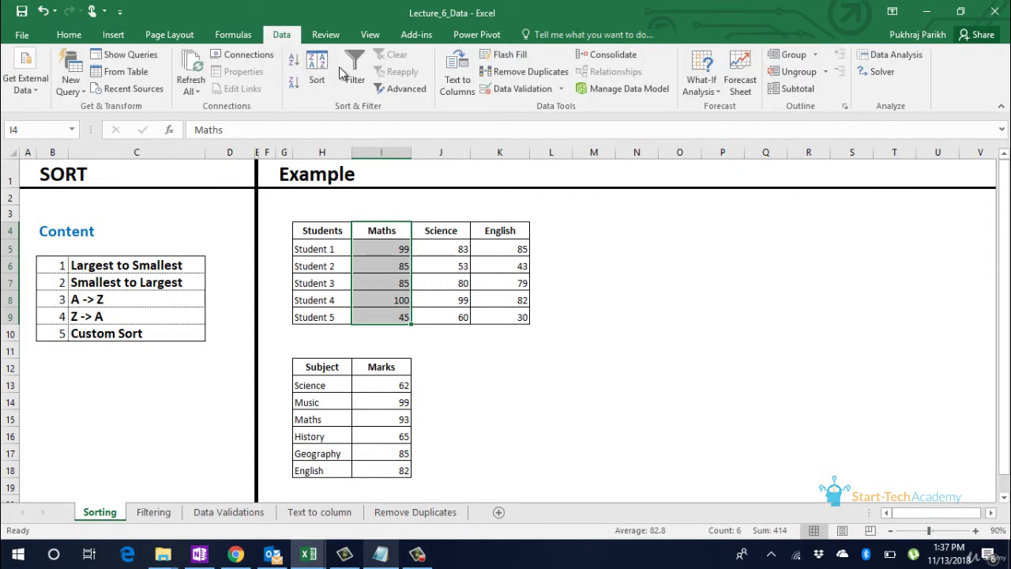
{"action": "left_click", "coordinate": [69, 36]}
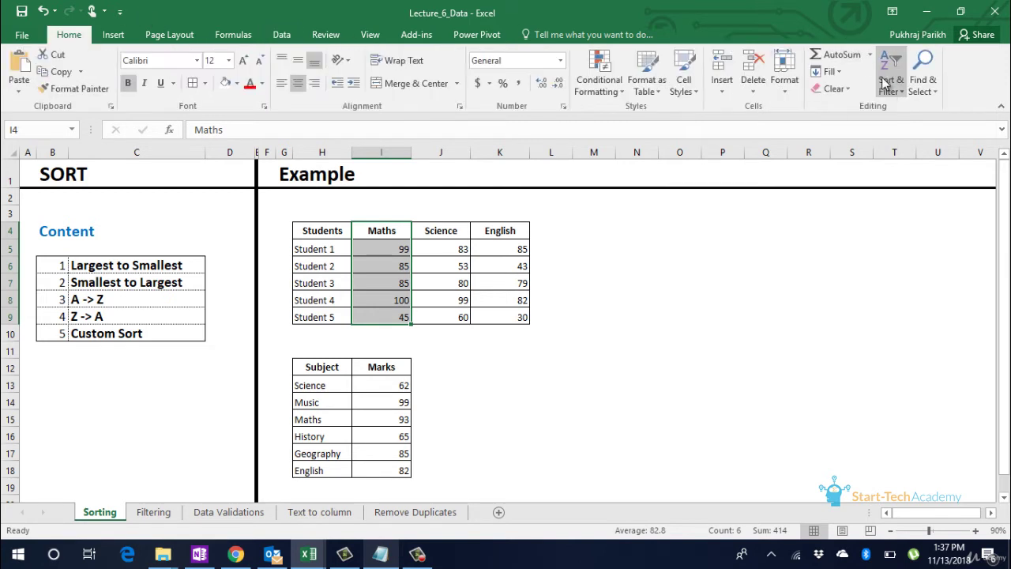
- Sort only the Maths marks largest to smallest (100, 99, 85, 85, 45), then undo
{"action": "left_click", "coordinate": [892, 94]}
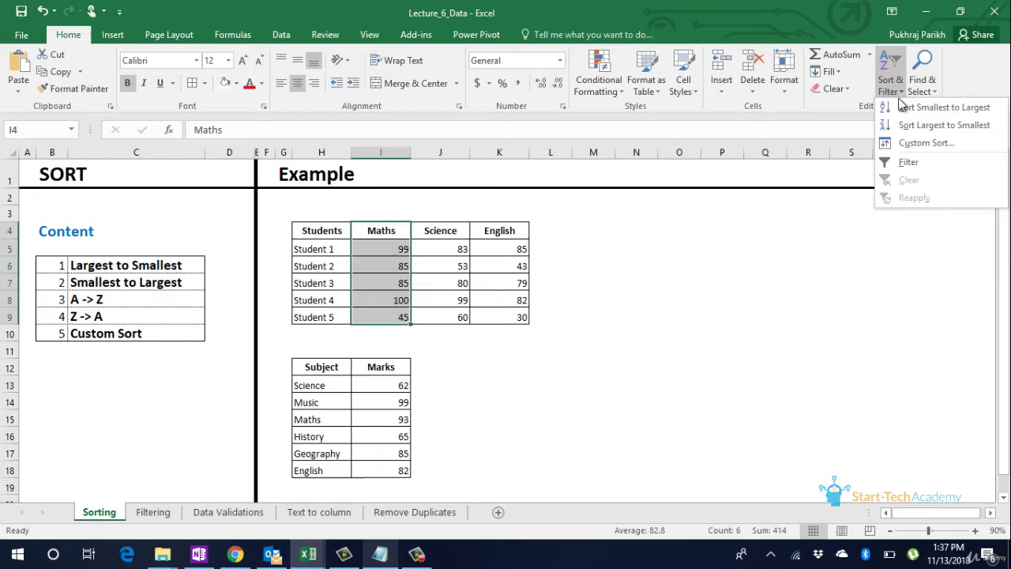
{"action": "left_click", "coordinate": [916, 122]}
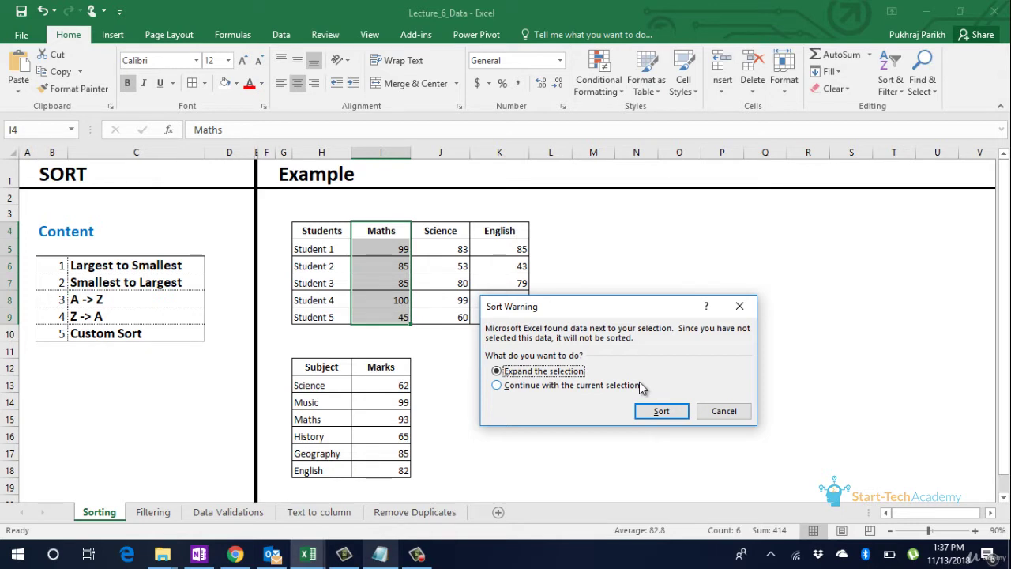
{"action": "left_click", "coordinate": [639, 384]}
{"action": "left_click", "coordinate": [657, 412]}
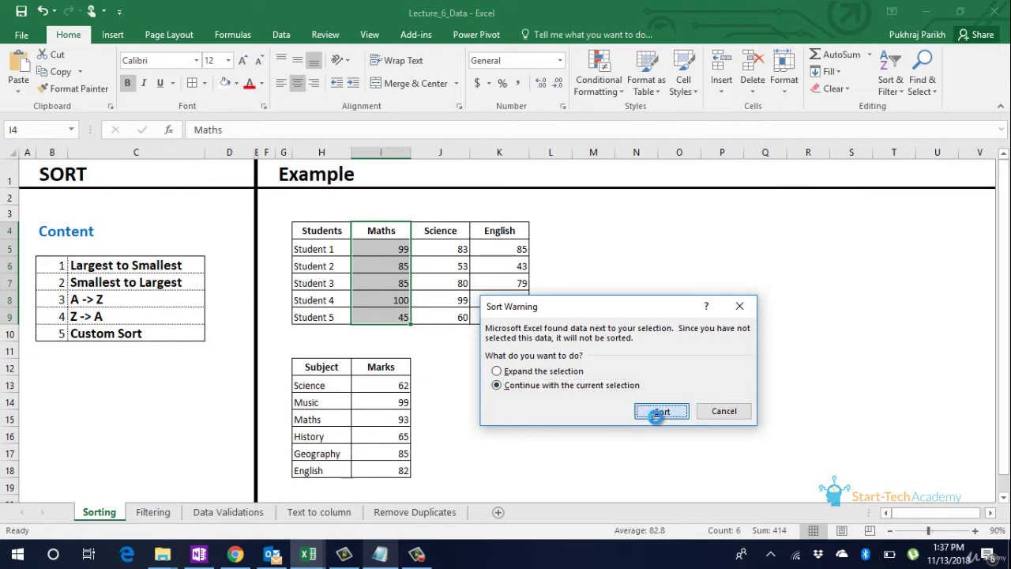
{"action": "left_click", "coordinate": [319, 264]}
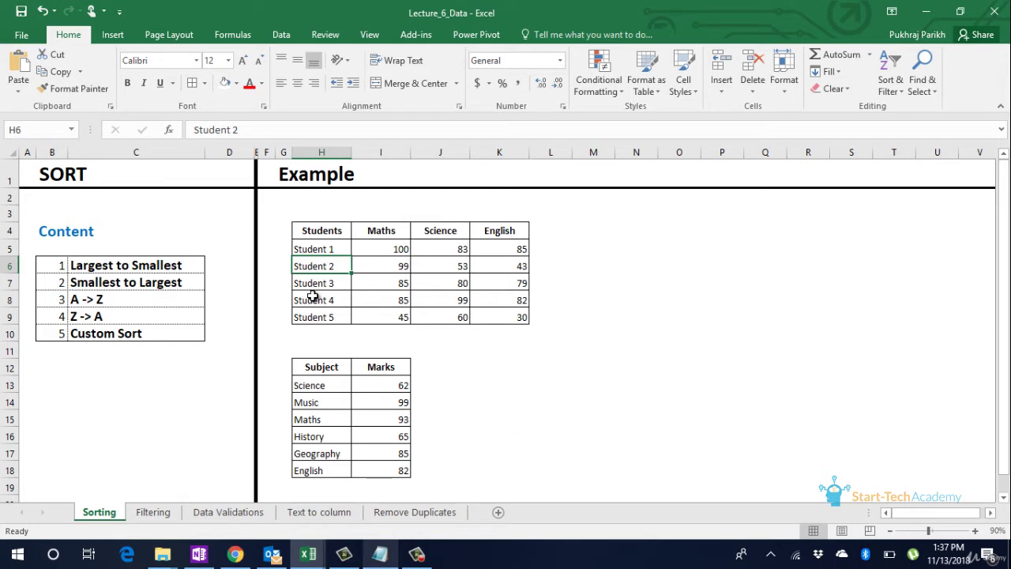
{"action": "key", "text": "ctrl+z"}
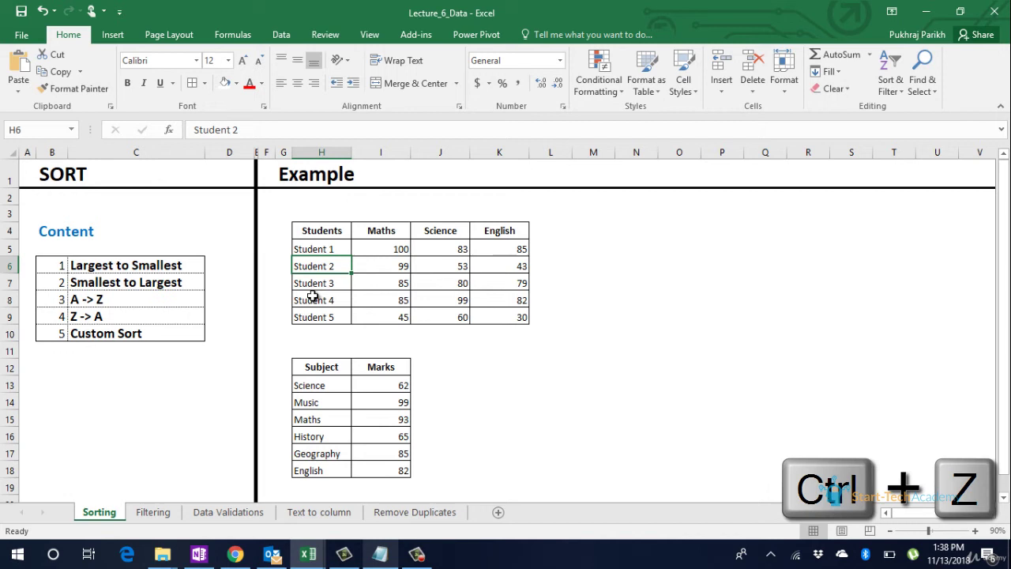
- Undo the Maths-only sort and sort whole student rows by Maths, largest first, expanding the selection
{"action": "key", "text": "ctrl+z"}
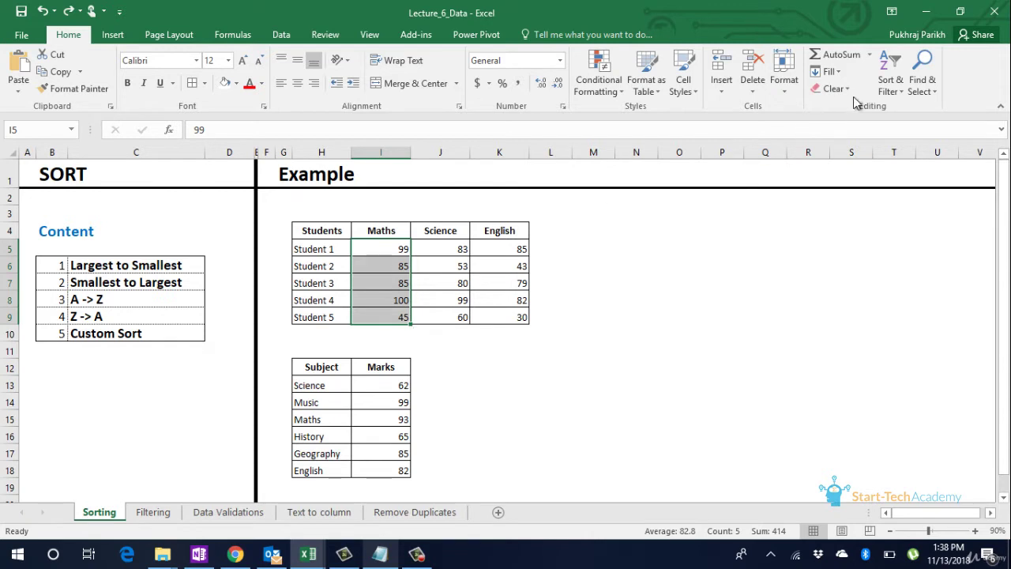
{"action": "left_click", "coordinate": [890, 82]}
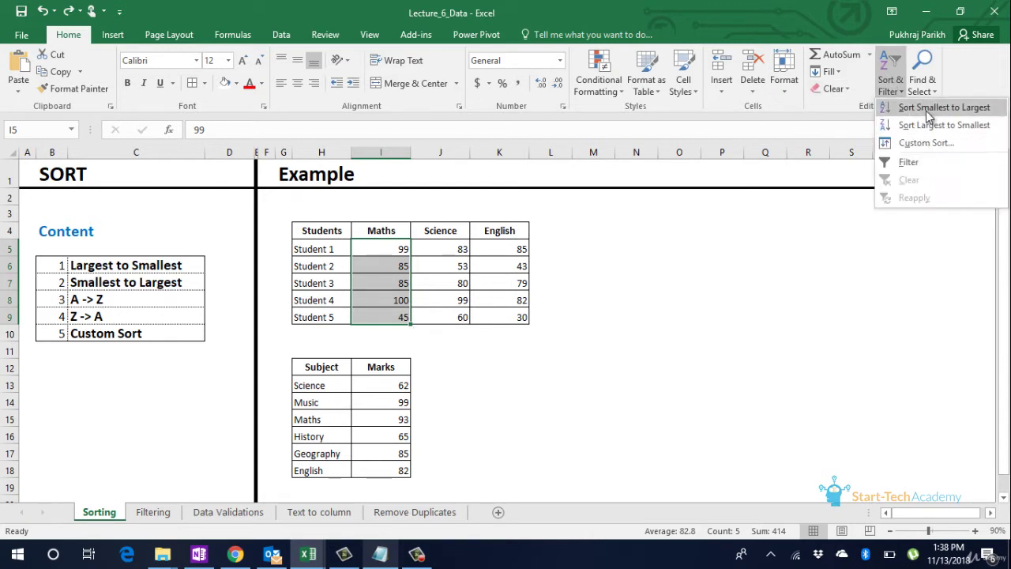
{"action": "left_click", "coordinate": [932, 125]}
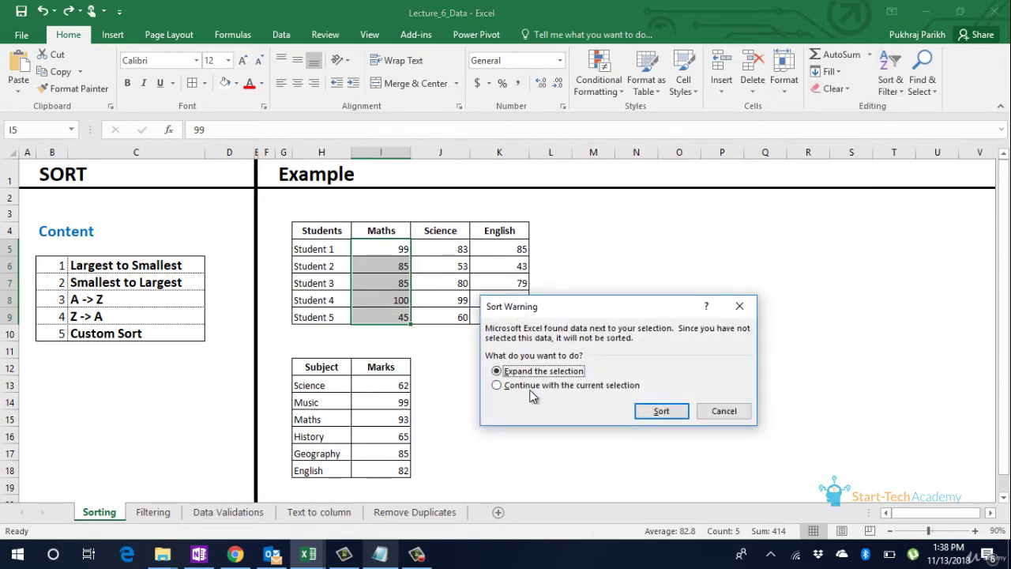
{"action": "left_click", "coordinate": [665, 412]}
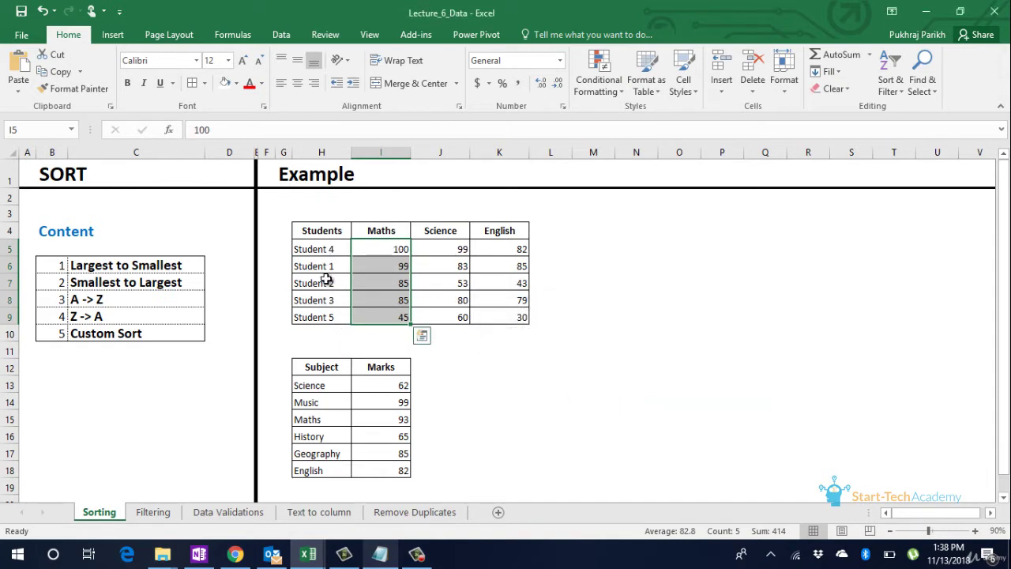
{"action": "left_click", "coordinate": [304, 248]}
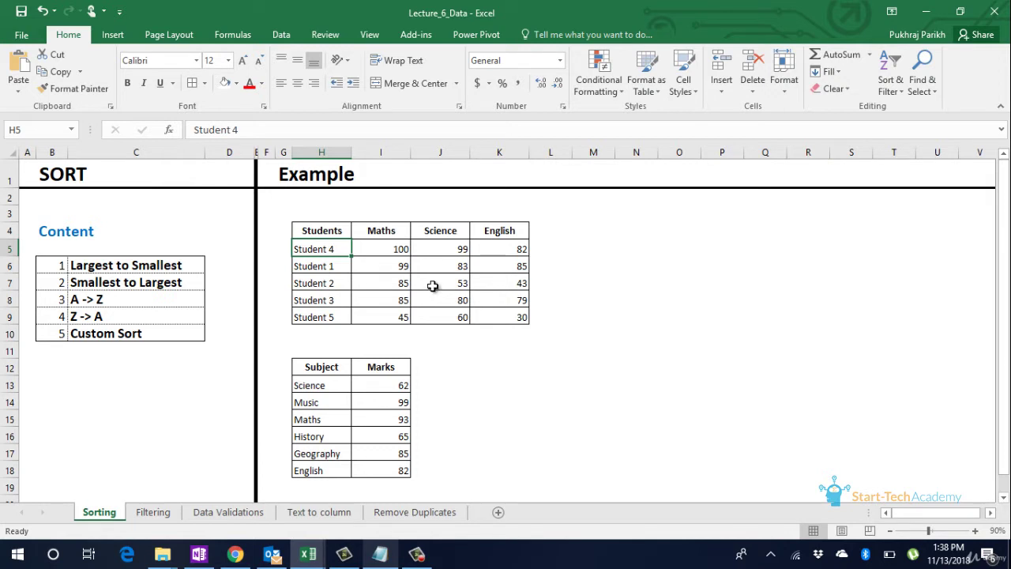
- Sort the Students table by English smallest to largest, expanding the selection, so Student 5 (30) leads
{"action": "left_click_drag", "start_coordinate": [499, 231], "coordinate": [533, 316]}
{"action": "left_click", "coordinate": [533, 316]}
{"action": "left_click_drag", "start_coordinate": [499, 230], "coordinate": [515, 316]}
{"action": "left_click", "coordinate": [891, 94]}
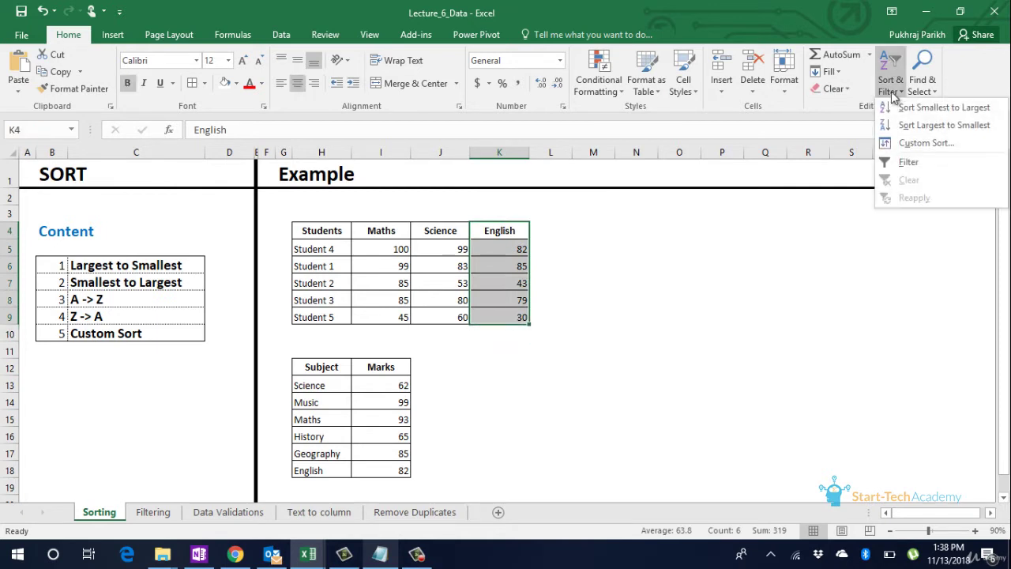
{"action": "left_click", "coordinate": [946, 112]}
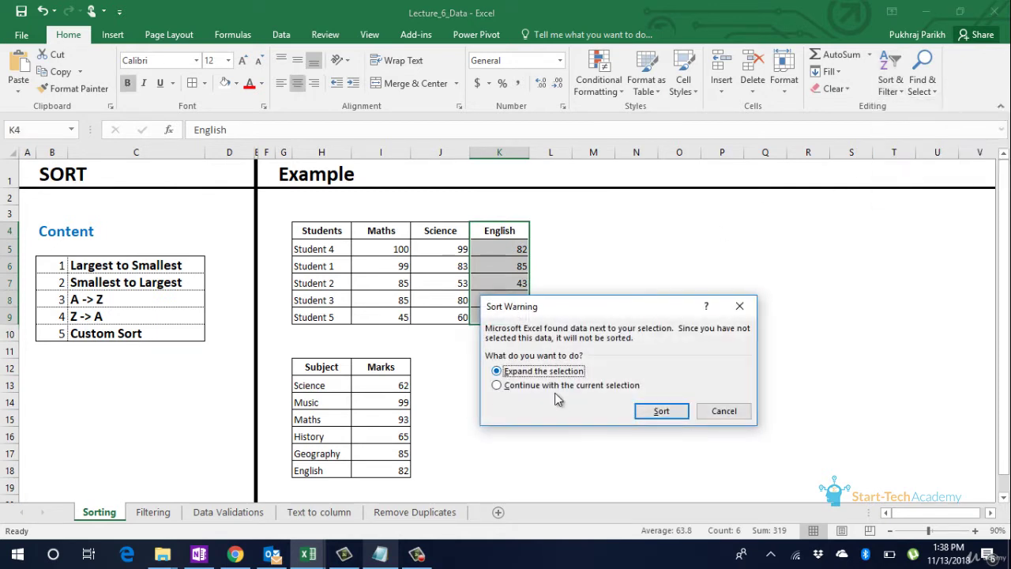
{"action": "left_click", "coordinate": [658, 412]}
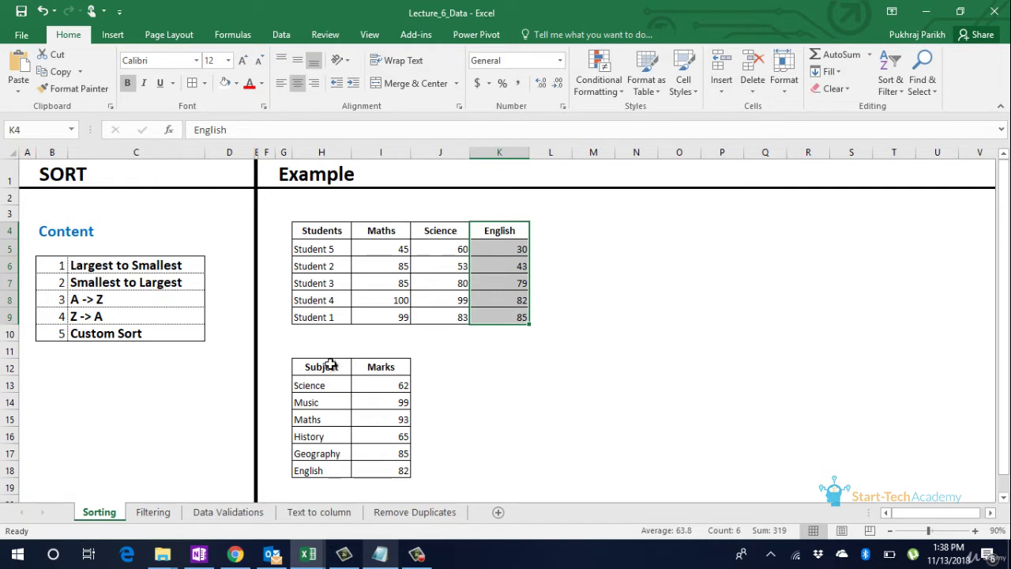
- Sort the Subject table H12:I18 A to Z, then reverse it Z to A
{"action": "left_click_drag", "start_coordinate": [330, 363], "coordinate": [403, 471]}
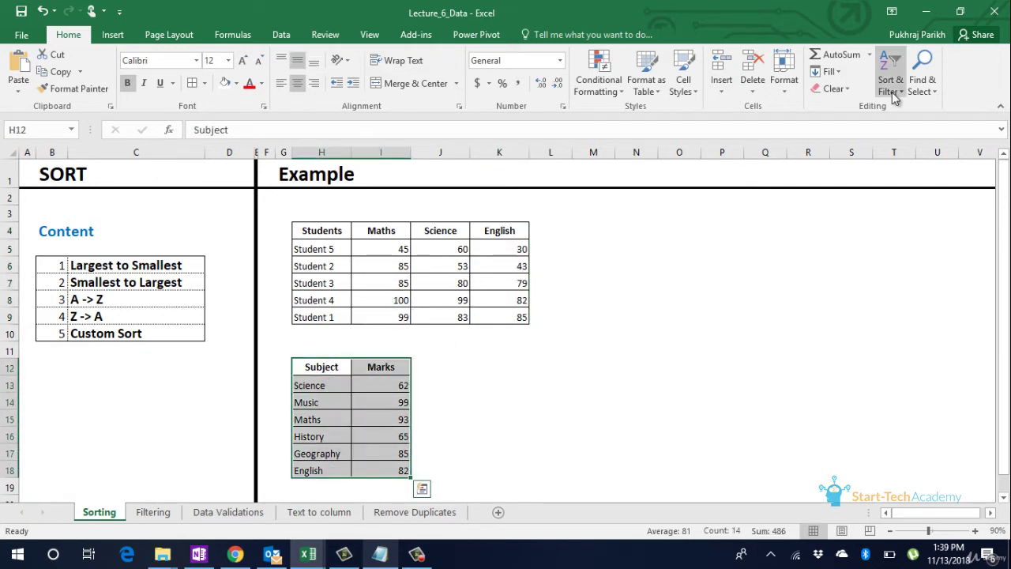
{"action": "left_click", "coordinate": [896, 94]}
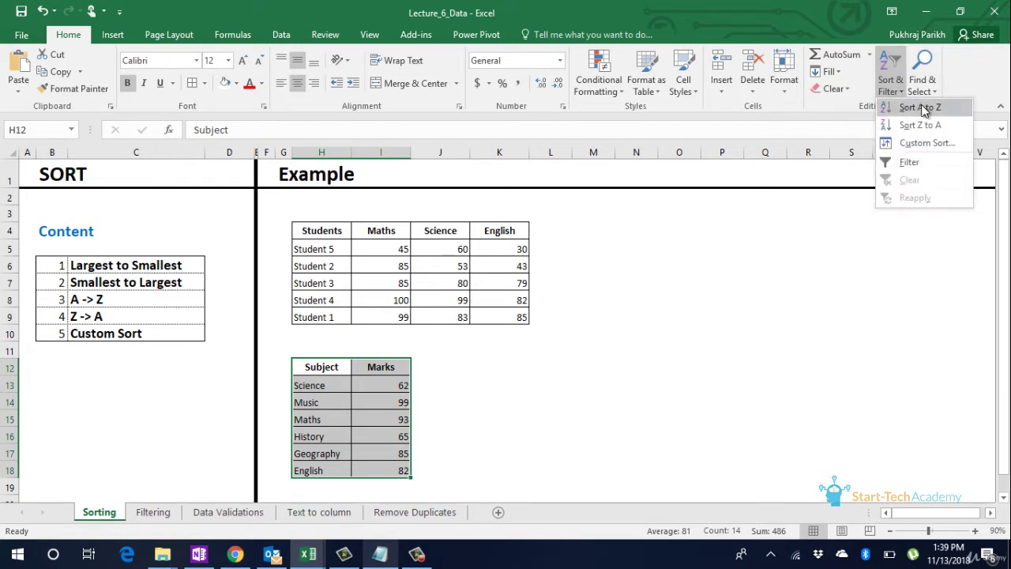
{"action": "left_click", "coordinate": [923, 108]}
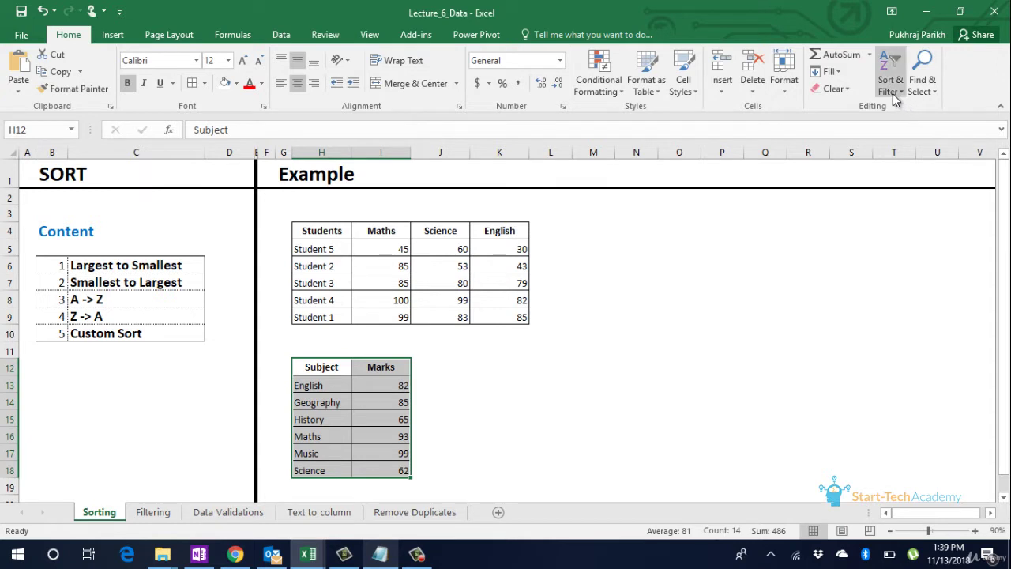
{"action": "left_click", "coordinate": [893, 93]}
{"action": "left_click", "coordinate": [919, 125]}
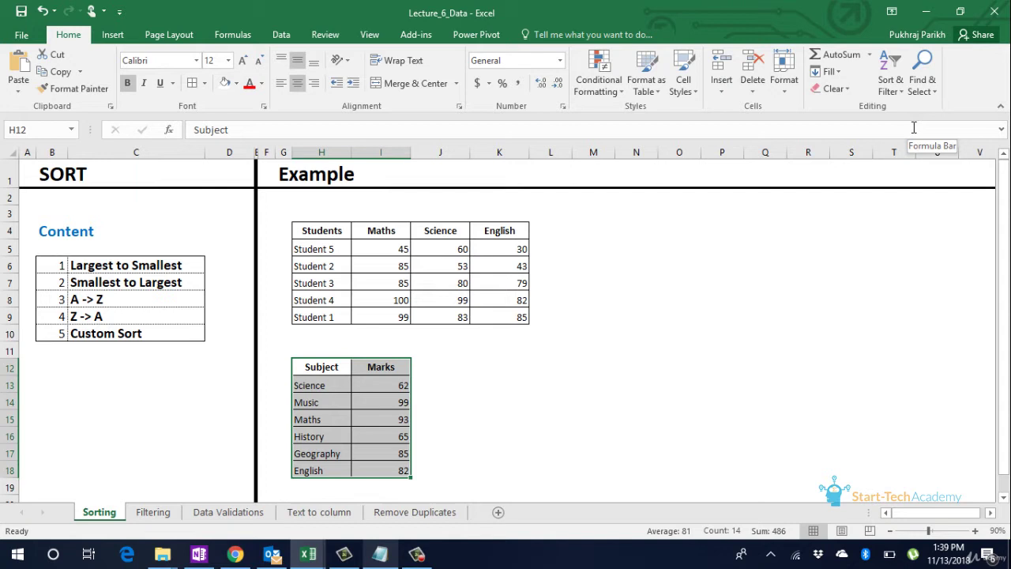
{"action": "left_click", "coordinate": [440, 271]}
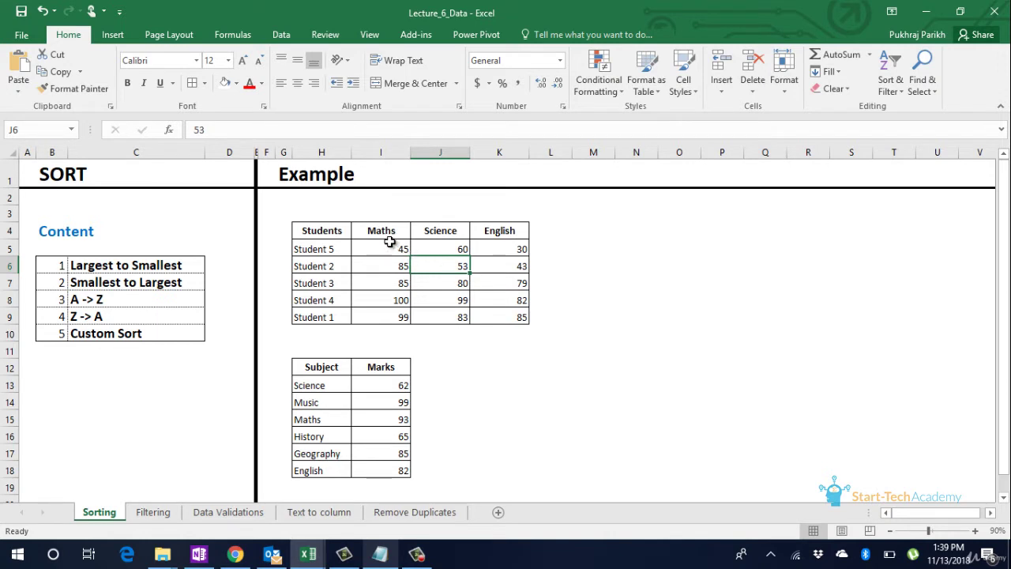
- Re-sort student rows by Maths largest first, then highlight tied Students 2 and 3 on 85
{"action": "left_click", "coordinate": [369, 231]}
{"action": "left_click_drag", "start_coordinate": [373, 256], "coordinate": [389, 319]}
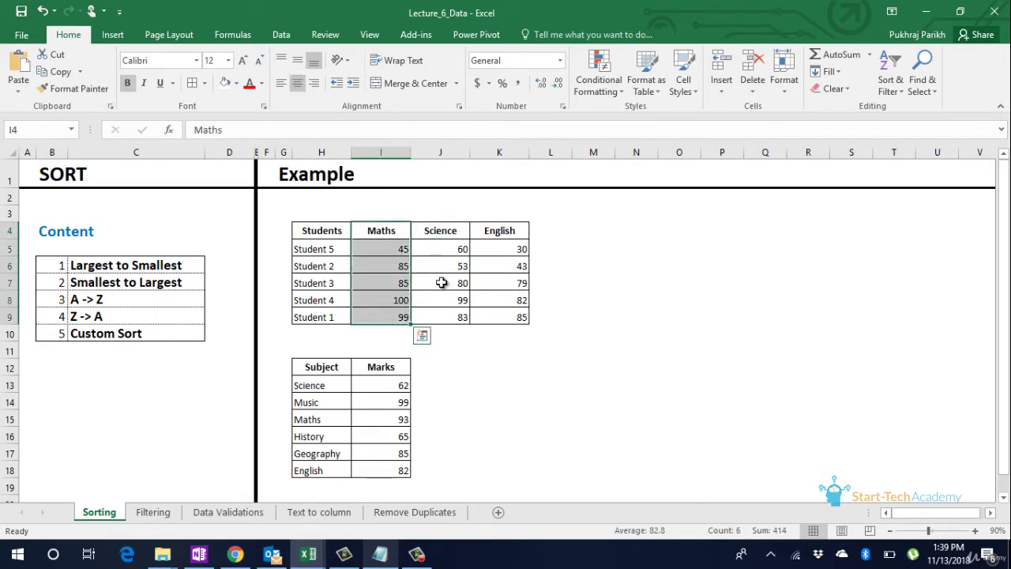
{"action": "left_click", "coordinate": [899, 88]}
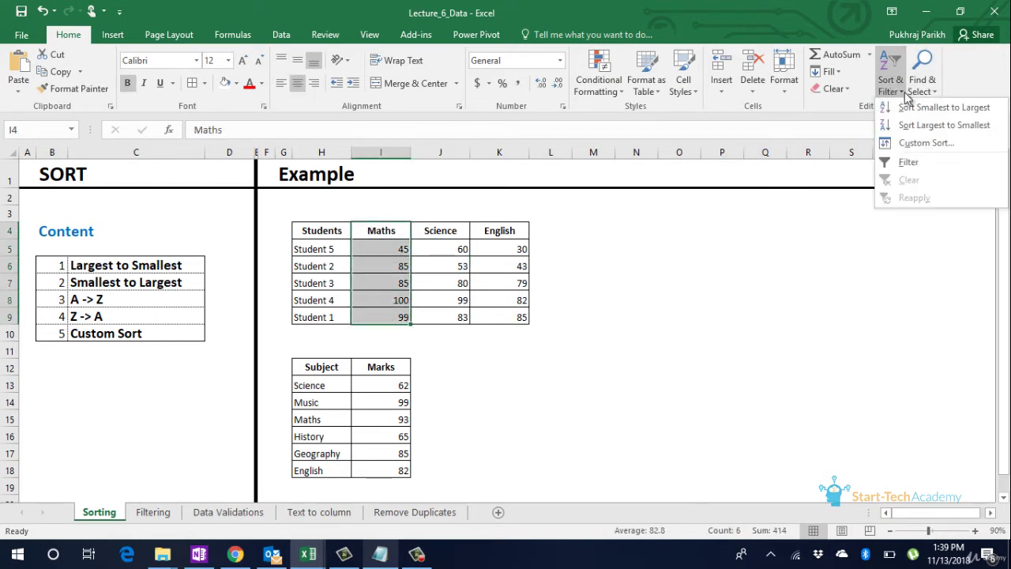
{"action": "left_click", "coordinate": [942, 109]}
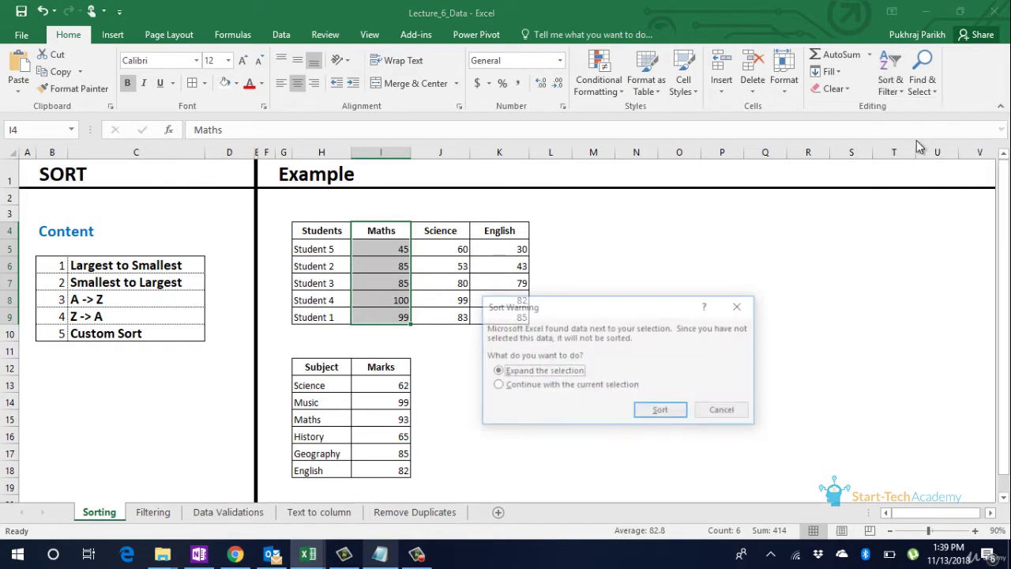
{"action": "left_click", "coordinate": [661, 411]}
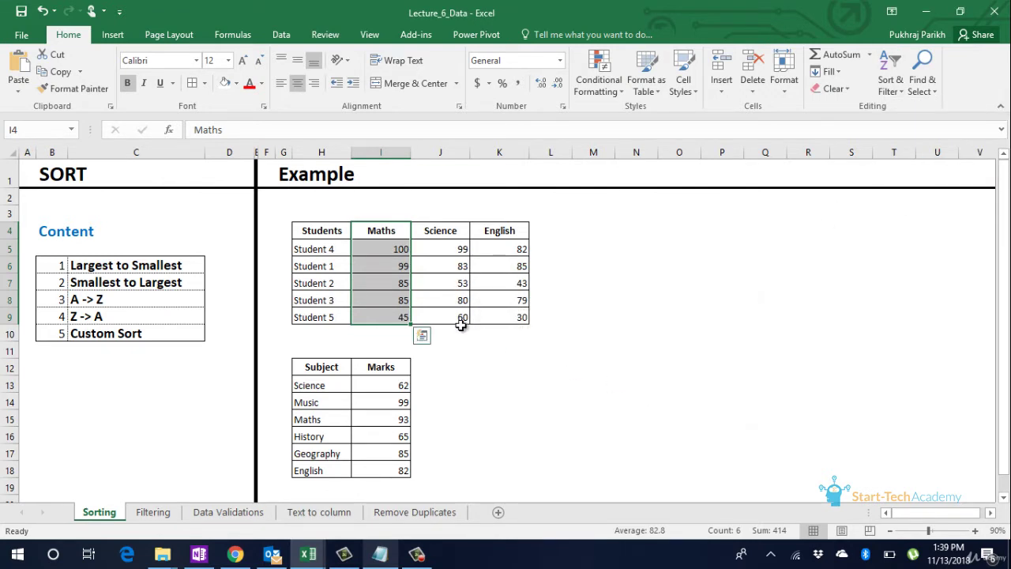
{"action": "left_click", "coordinate": [321, 280]}
{"action": "left_click_drag", "start_coordinate": [322, 281], "coordinate": [361, 298]}
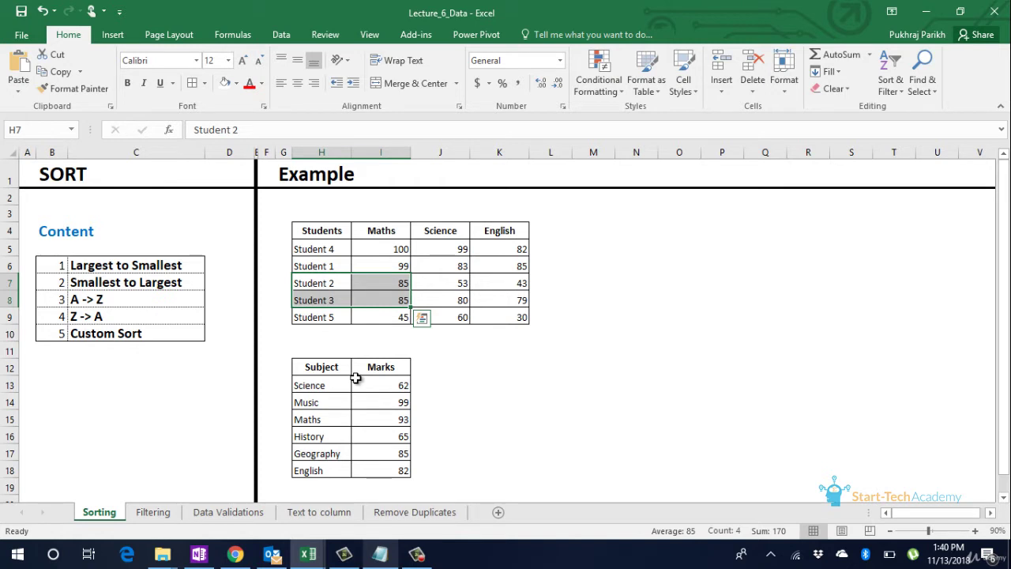
- Select the student score table H4:K9 for a custom sort
{"action": "left_click", "coordinate": [312, 229]}
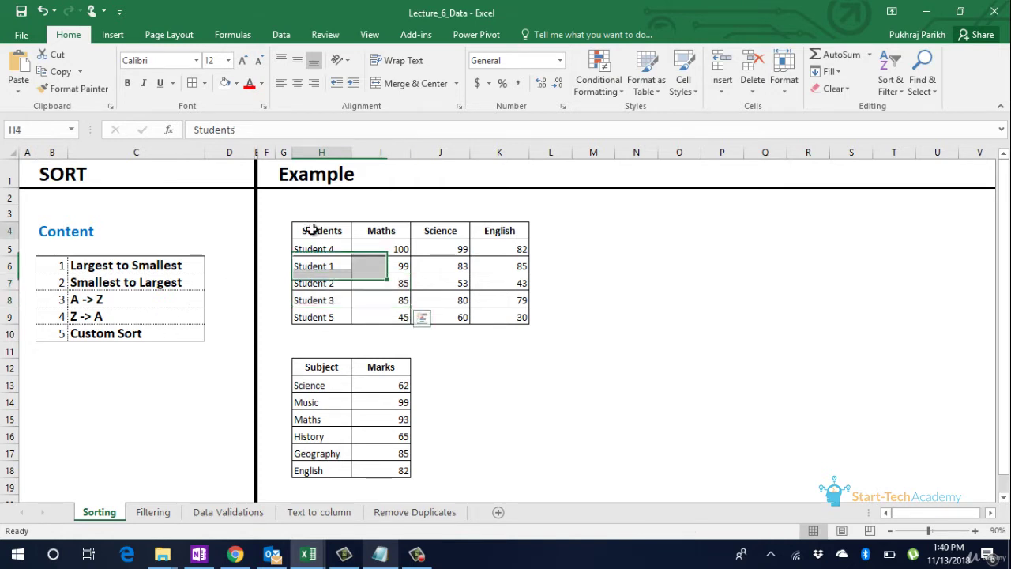
{"action": "left_click_drag", "start_coordinate": [314, 230], "coordinate": [493, 314]}
{"action": "left_click", "coordinate": [901, 92]}
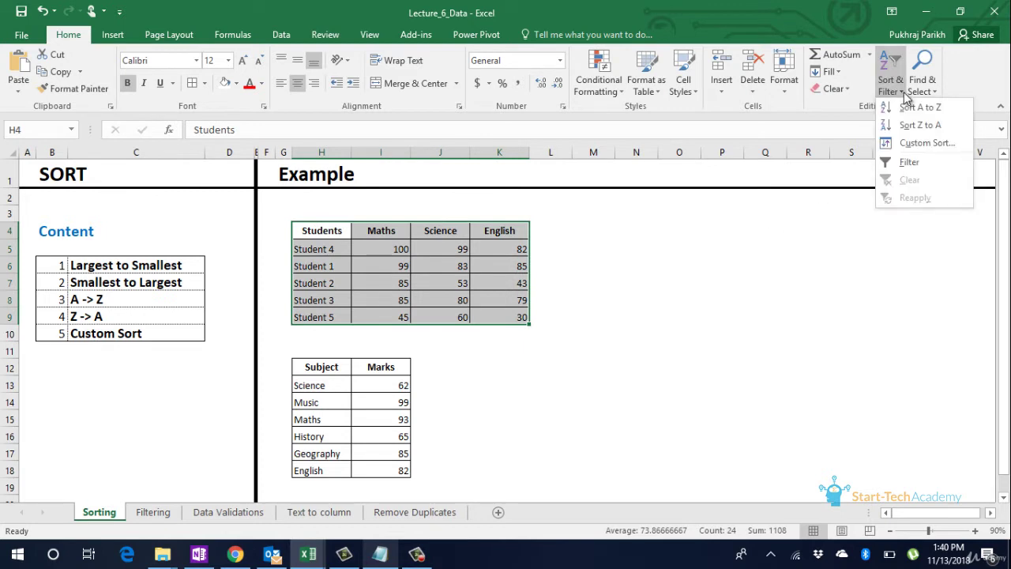
{"action": "left_click", "coordinate": [924, 143]}
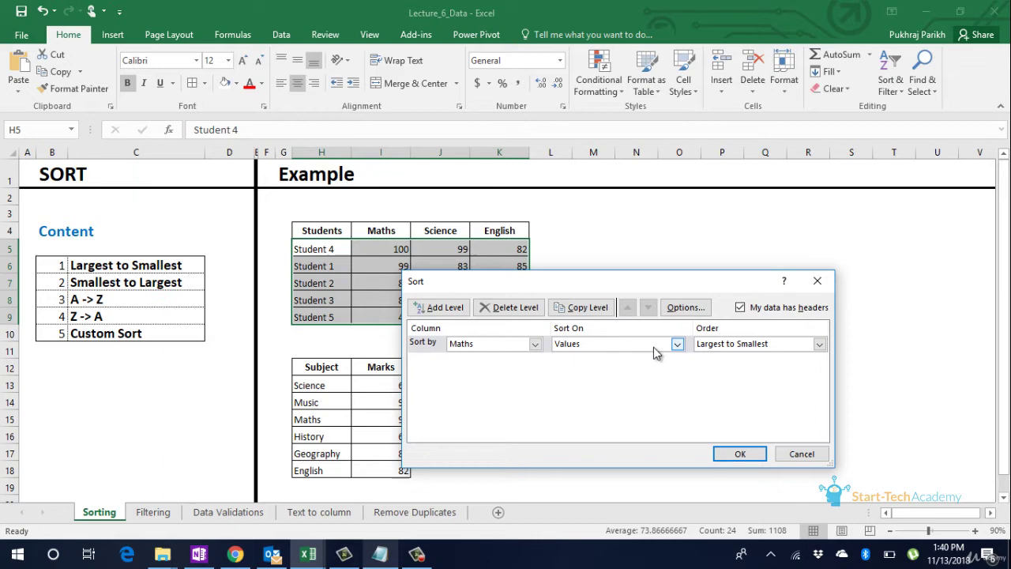
- Add a Science largest-to-smallest level beneath Maths and apply the two-level sort
{"action": "left_click", "coordinate": [444, 312]}
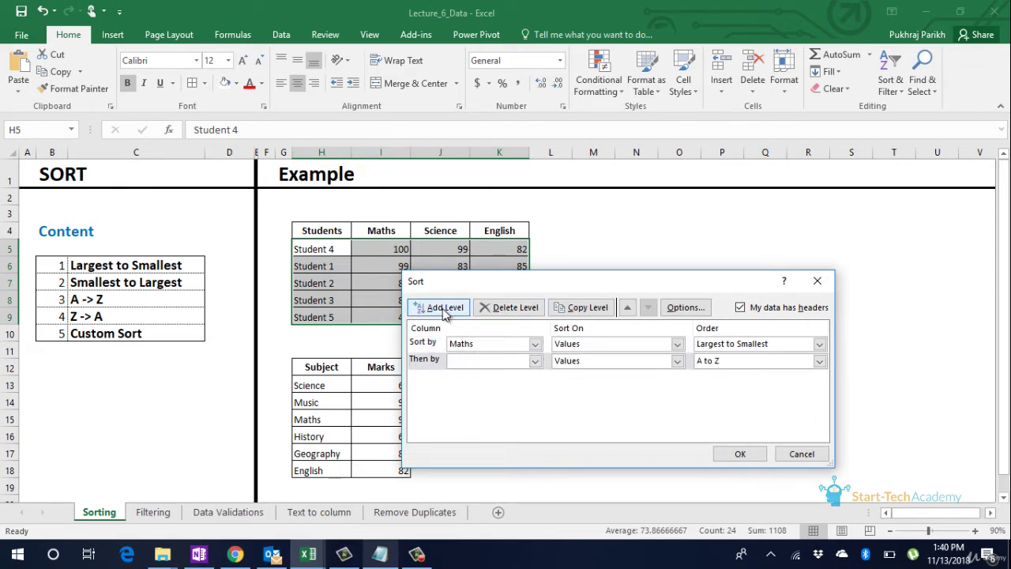
{"action": "left_click", "coordinate": [535, 362]}
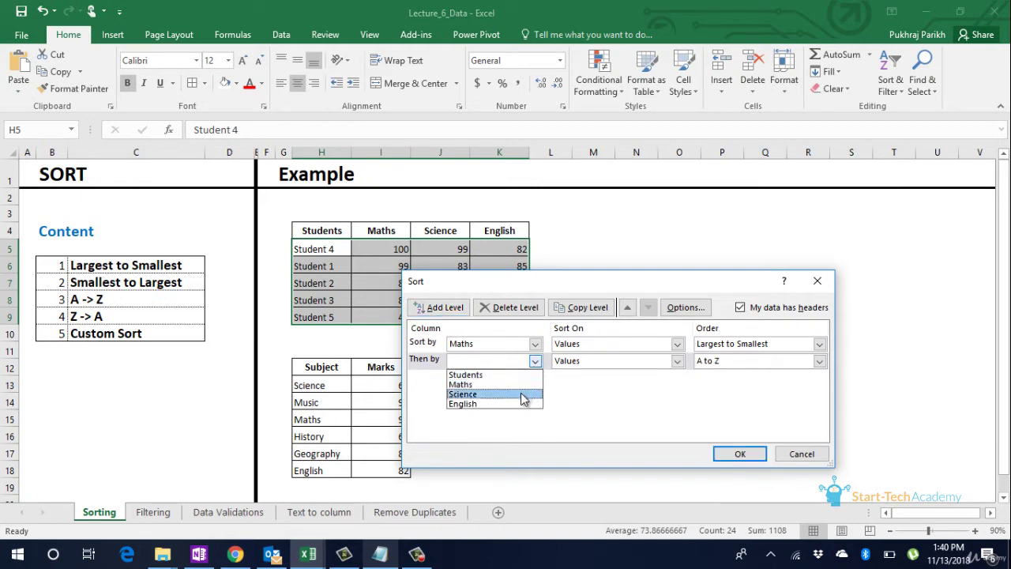
{"action": "left_click", "coordinate": [524, 395]}
{"action": "left_click", "coordinate": [756, 364]}
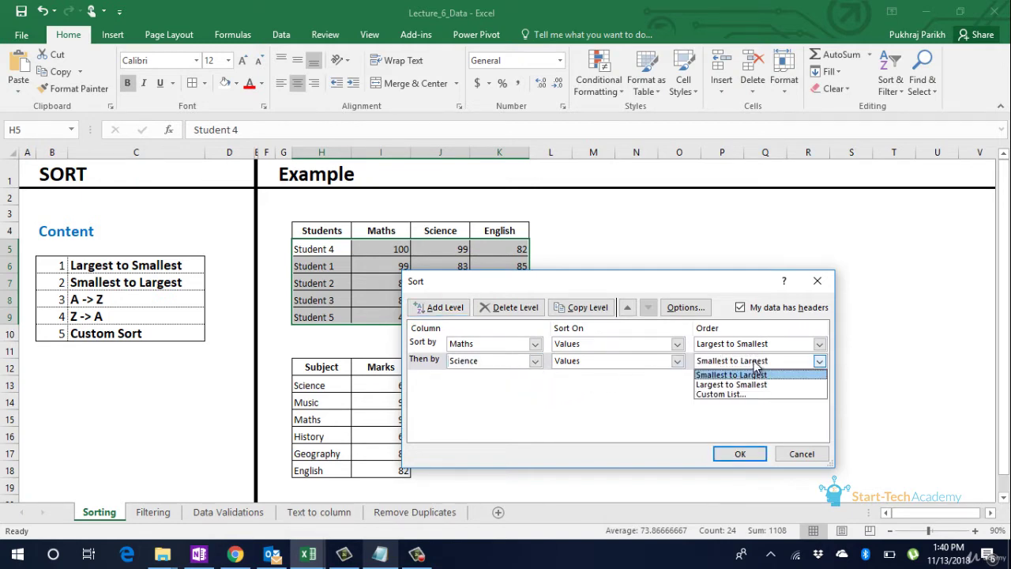
{"action": "left_click", "coordinate": [755, 383]}
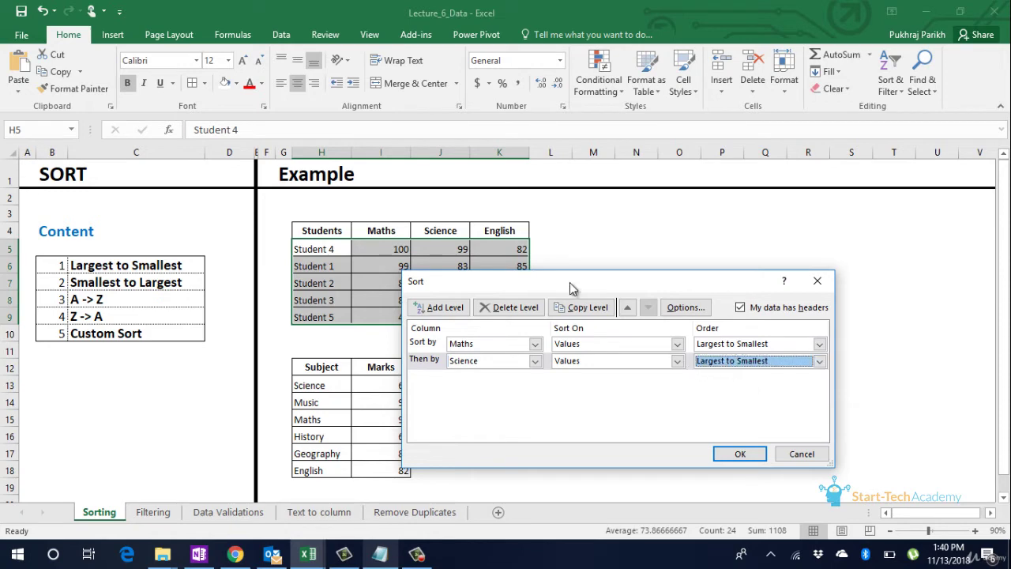
{"action": "left_click_drag", "start_coordinate": [570, 282], "coordinate": [732, 207]}
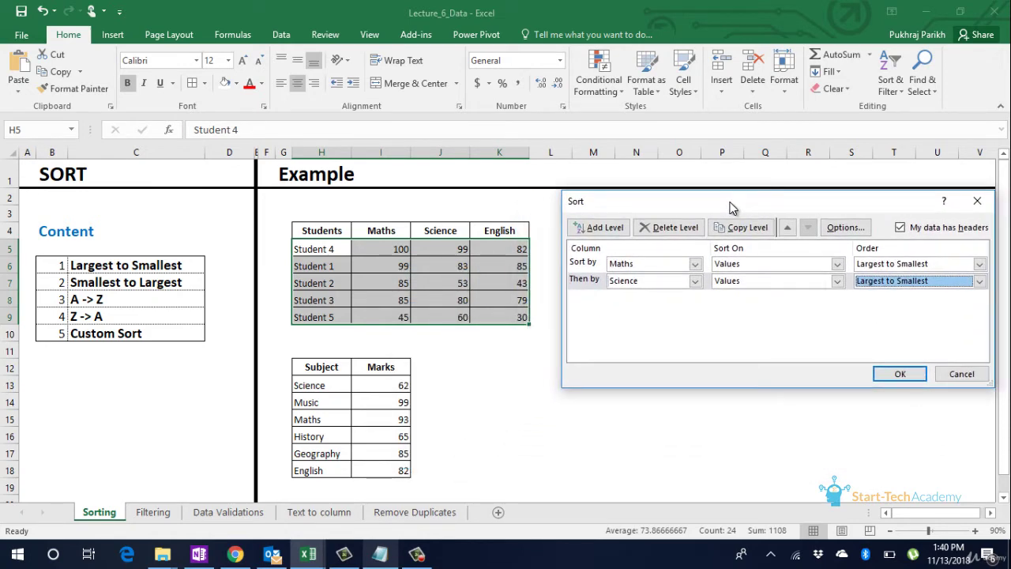
{"action": "left_click", "coordinate": [890, 373]}
{"action": "left_click", "coordinate": [384, 283]}
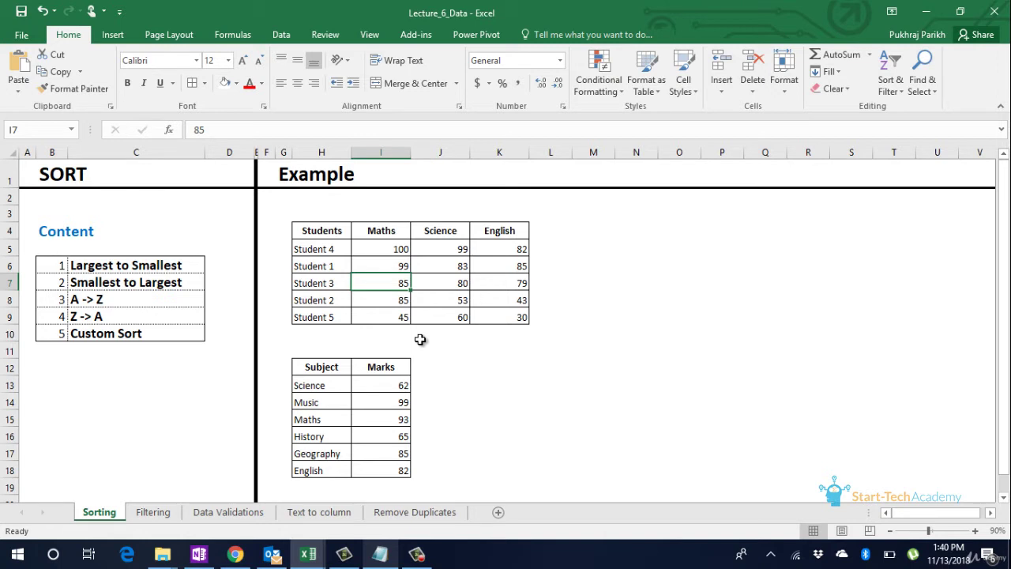
- On the Filtering sheet, select the grades table H4:N9 and turn on Filter for its headers
{"action": "left_click", "coordinate": [153, 513]}
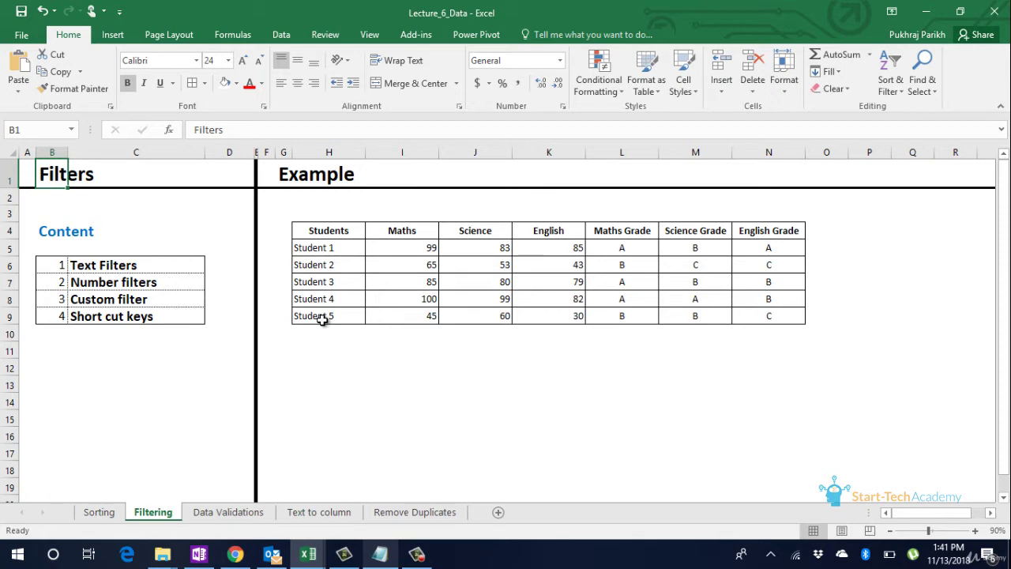
{"action": "left_click", "coordinate": [318, 232]}
{"action": "key", "text": "ctrl+shift+Right"}
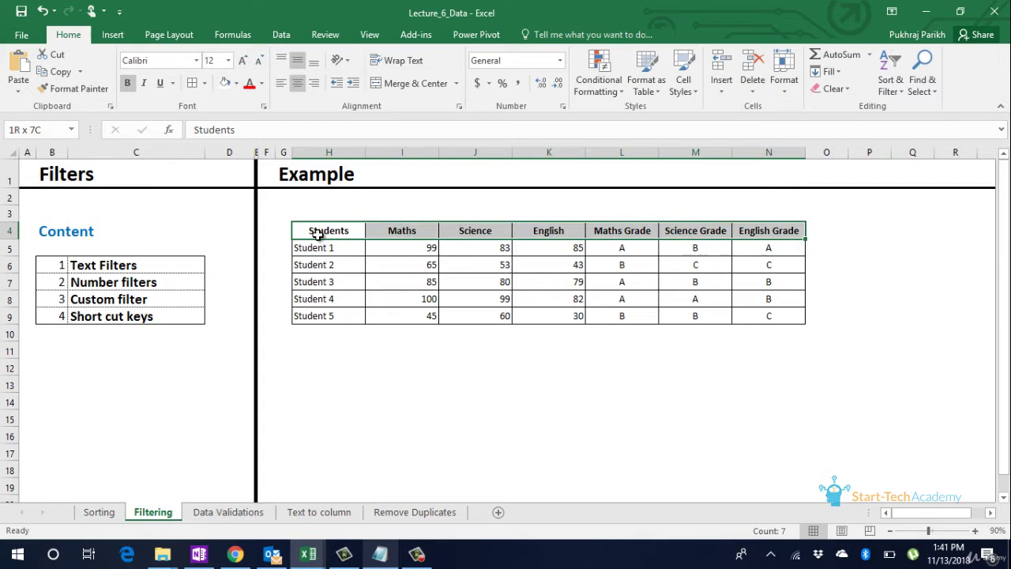
{"action": "key", "text": "ctrl+shift+Down"}
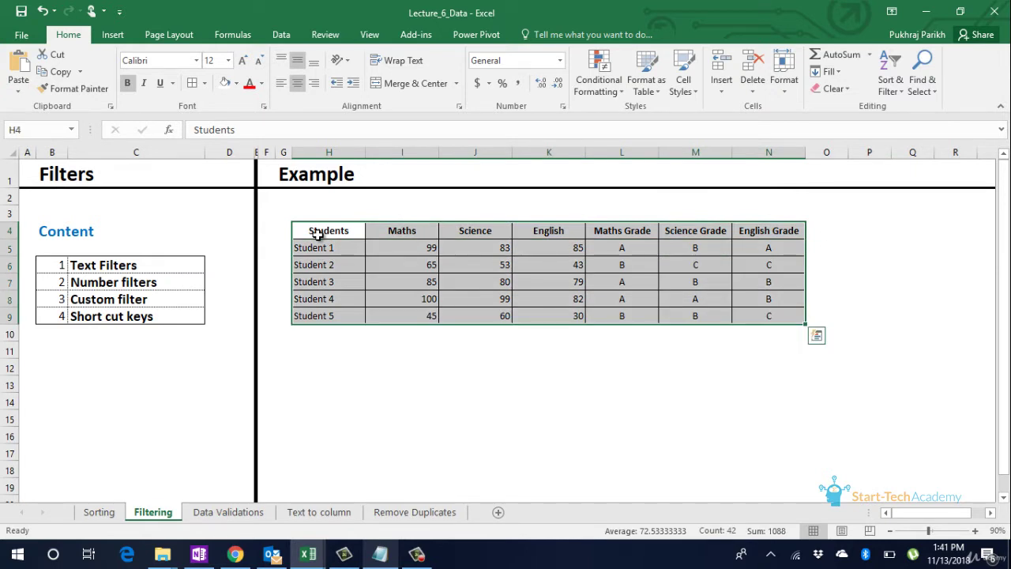
{"action": "left_click", "coordinate": [890, 83]}
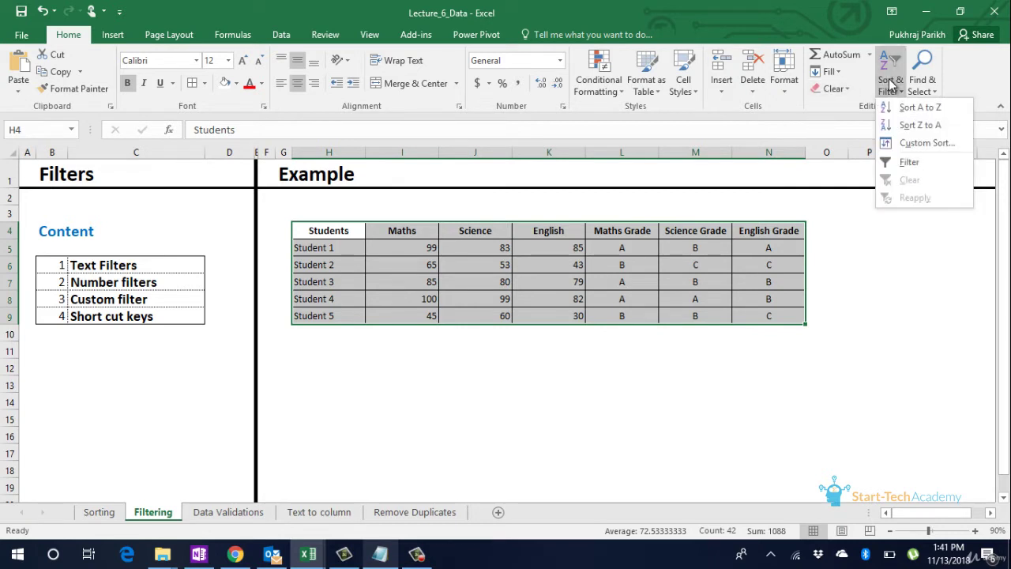
{"action": "left_click", "coordinate": [946, 162]}
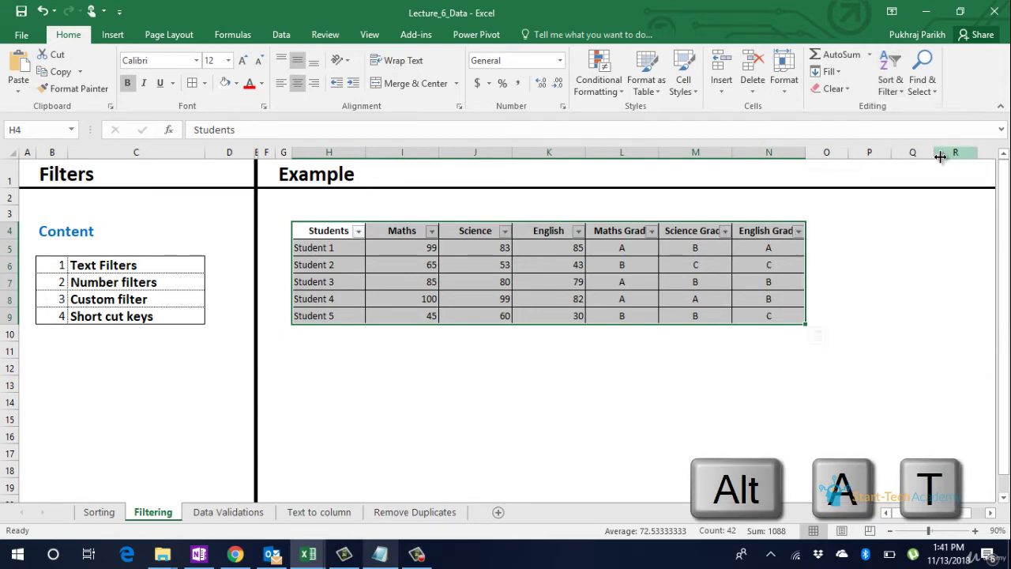
{"action": "left_click", "coordinate": [780, 276]}
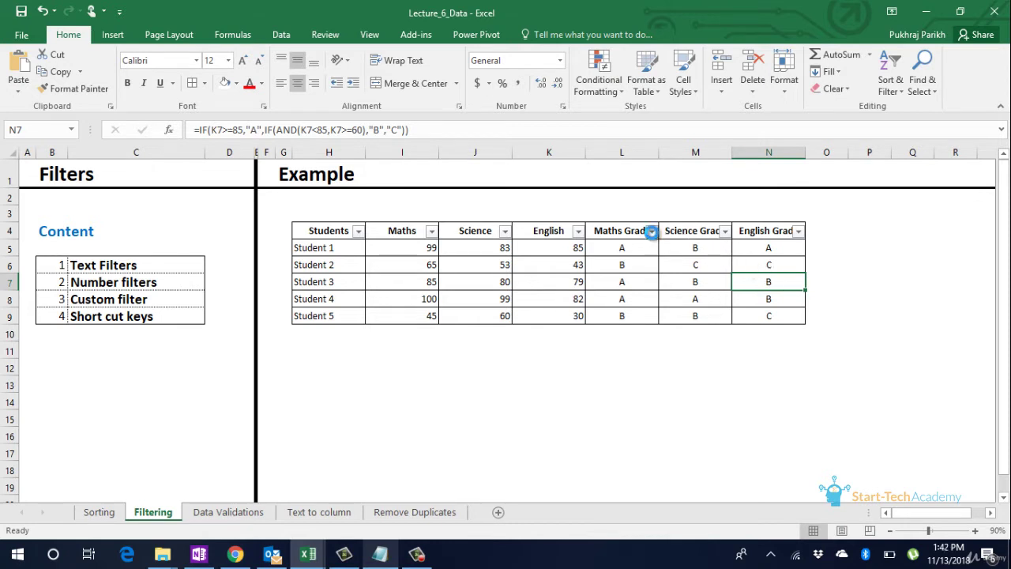
{"action": "left_click", "coordinate": [652, 231]}
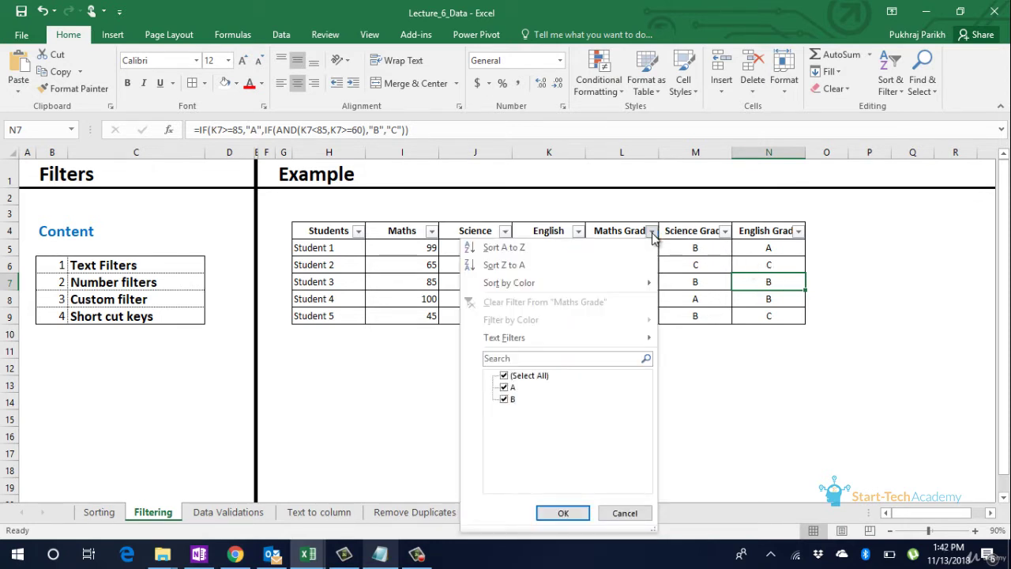
{"action": "left_click", "coordinate": [653, 234]}
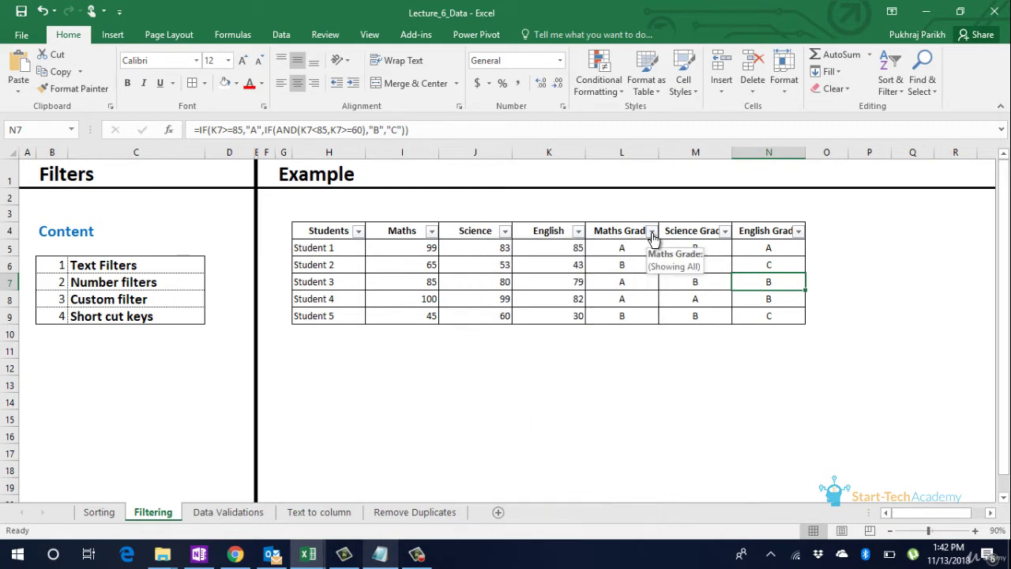
{"action": "left_click", "coordinate": [579, 231]}
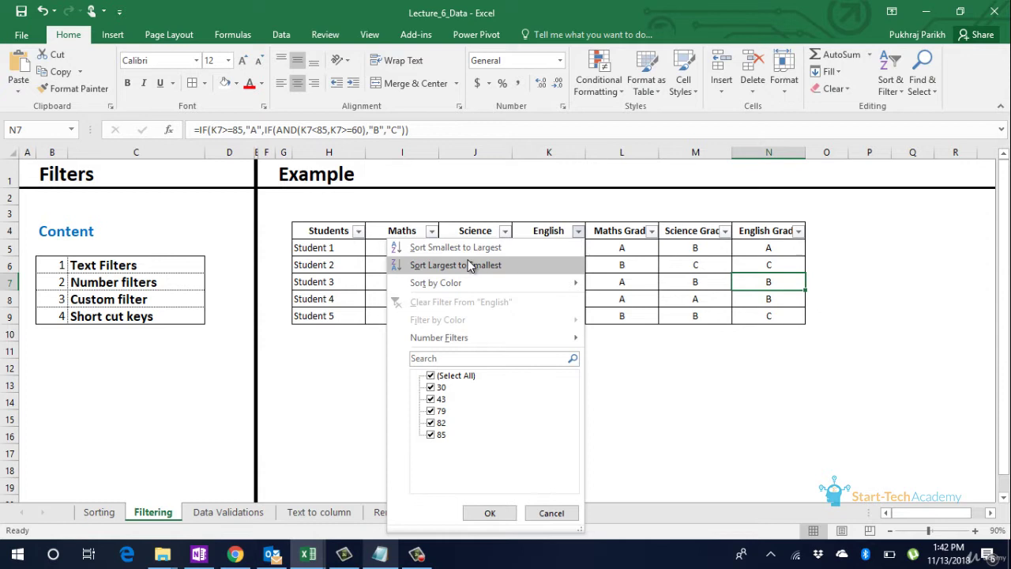
{"action": "left_click", "coordinate": [578, 230]}
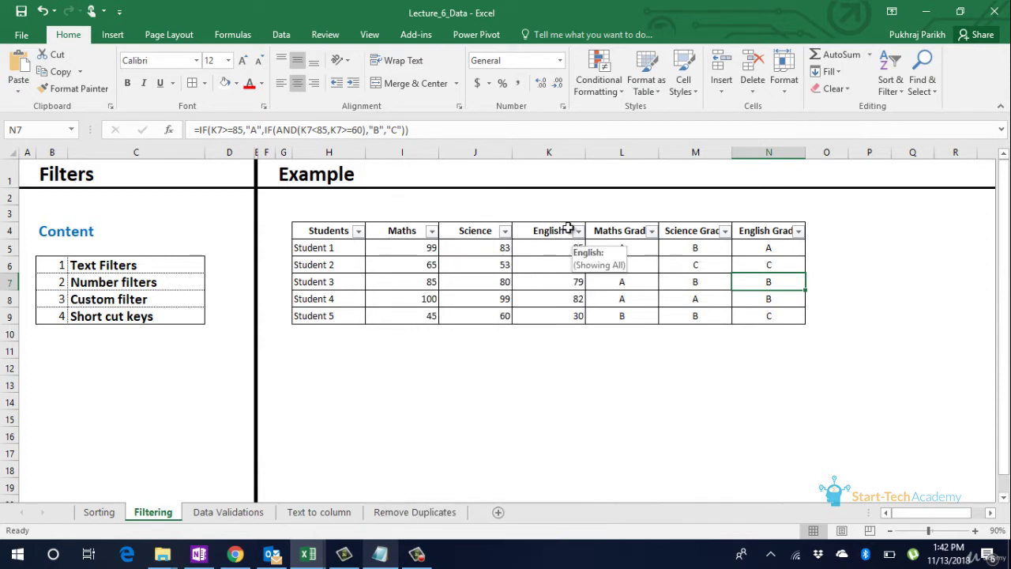
- Filter Maths to keep only 99 and 100 by unticking 45, 65 and 85
{"action": "left_click", "coordinate": [431, 231]}
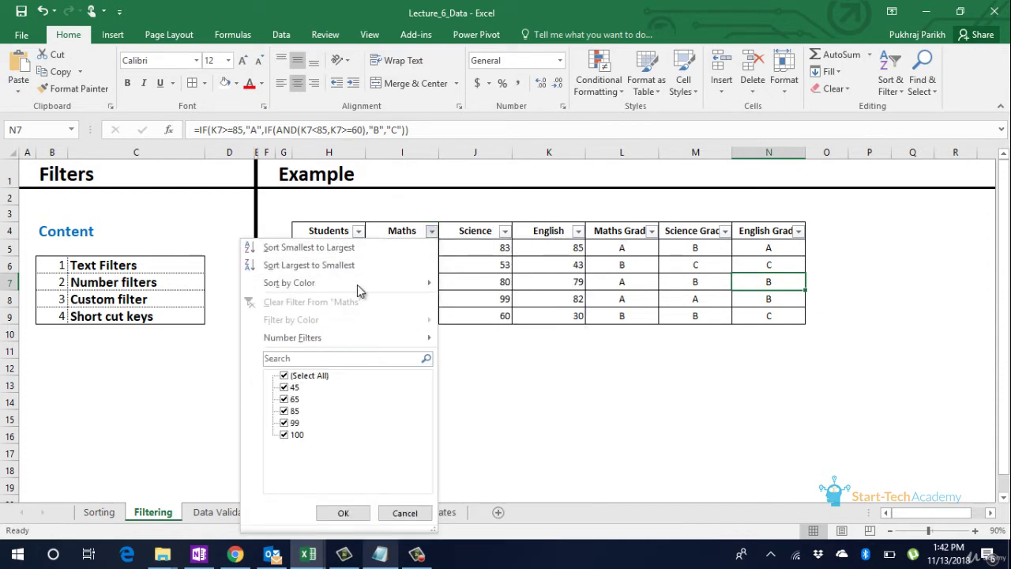
{"action": "left_click", "coordinate": [467, 276]}
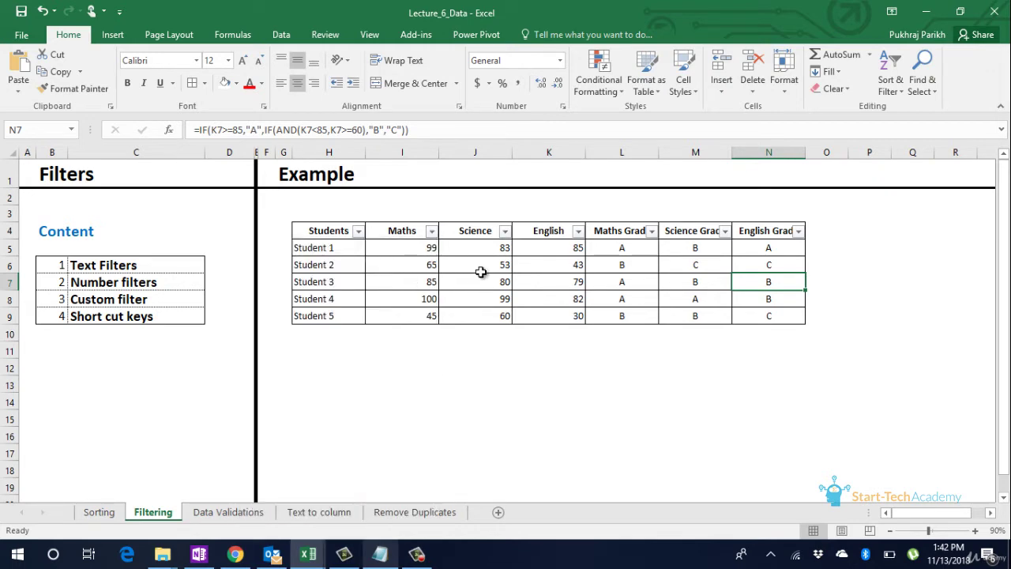
{"action": "left_click", "coordinate": [431, 230]}
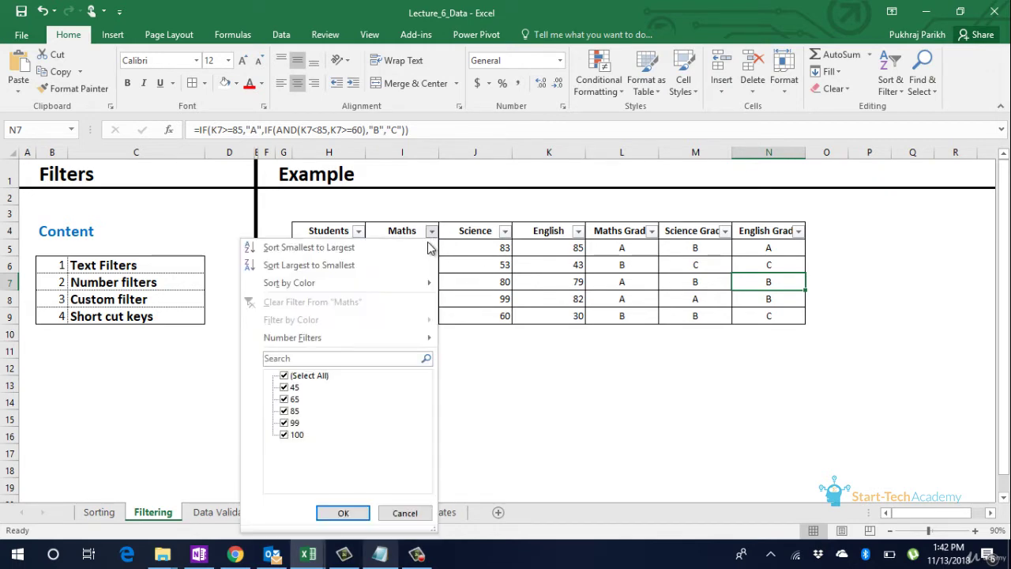
{"action": "left_click", "coordinate": [284, 388]}
{"action": "left_click", "coordinate": [285, 399]}
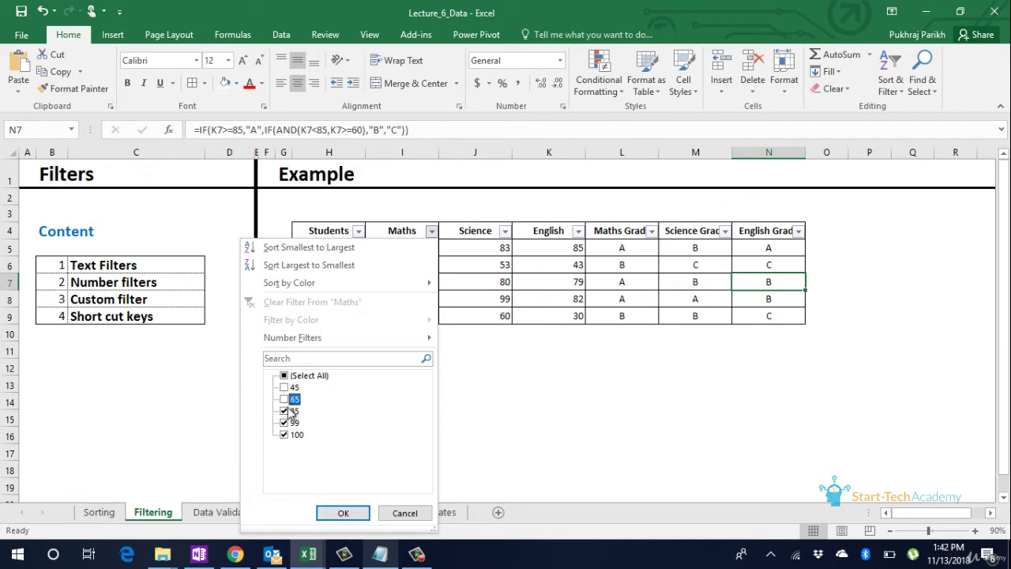
{"action": "left_click", "coordinate": [285, 411]}
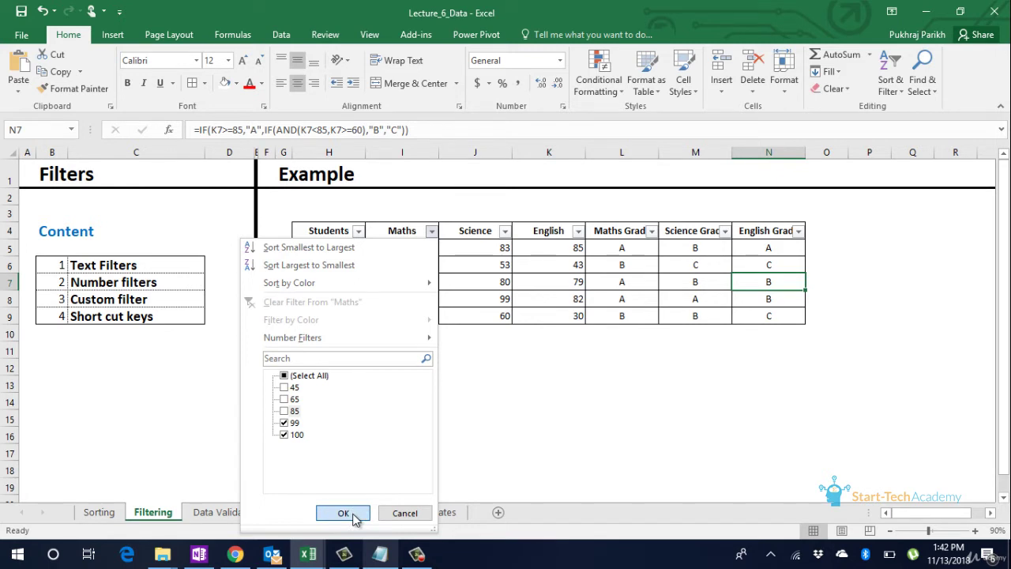
{"action": "left_click", "coordinate": [353, 515]}
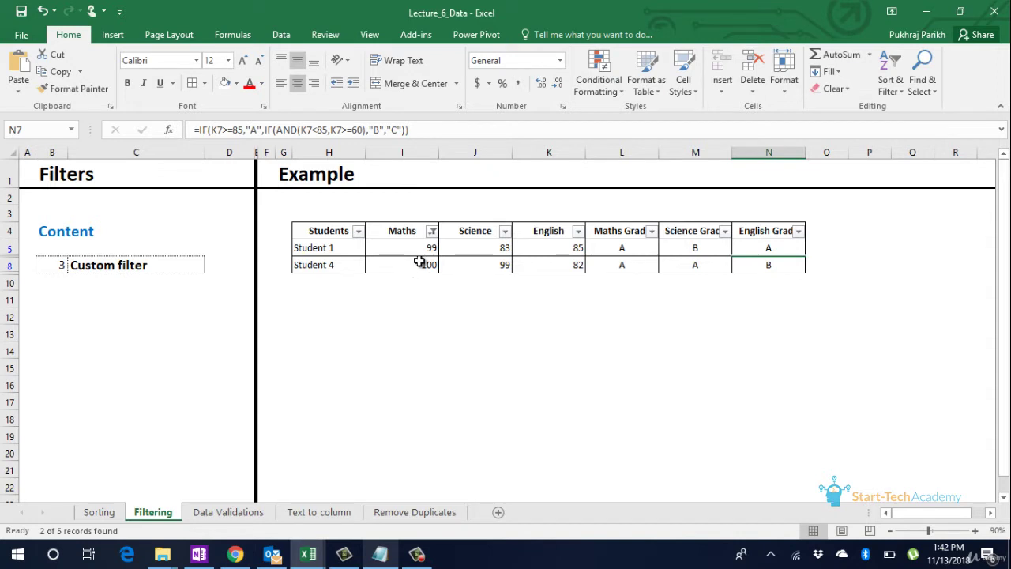
- Try a Maths search filter for 65, then restore all five students
{"action": "left_click", "coordinate": [431, 230]}
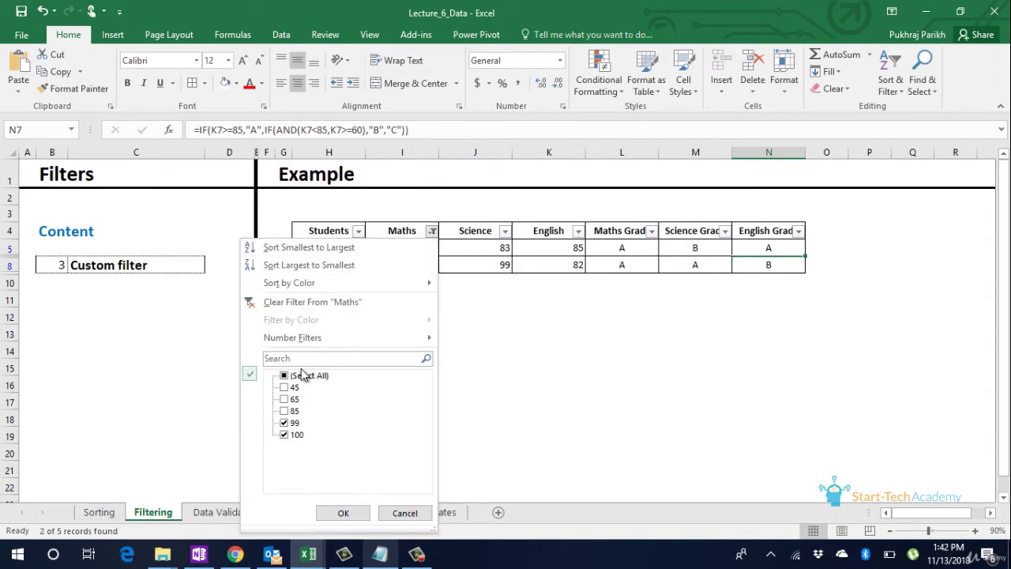
{"action": "left_click", "coordinate": [284, 376]}
{"action": "left_click", "coordinate": [294, 359]}
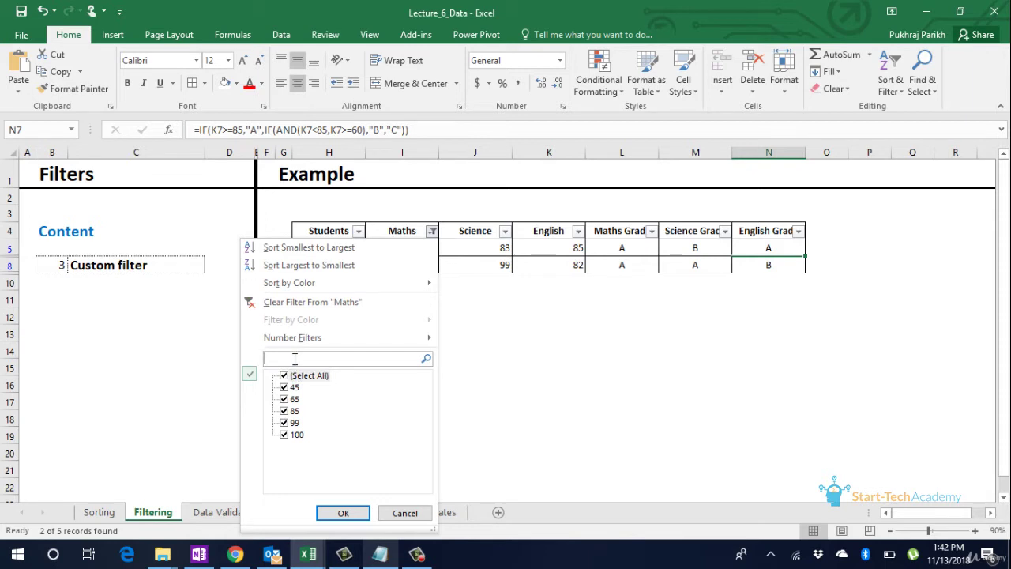
{"action": "type", "text": "65"}
{"action": "key", "text": "Return"}
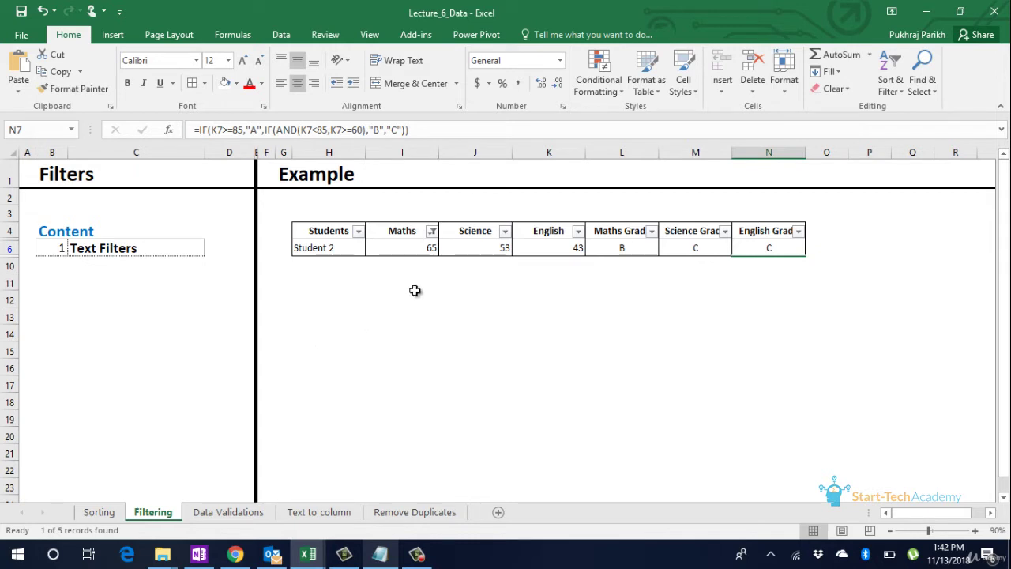
{"action": "left_click", "coordinate": [432, 232]}
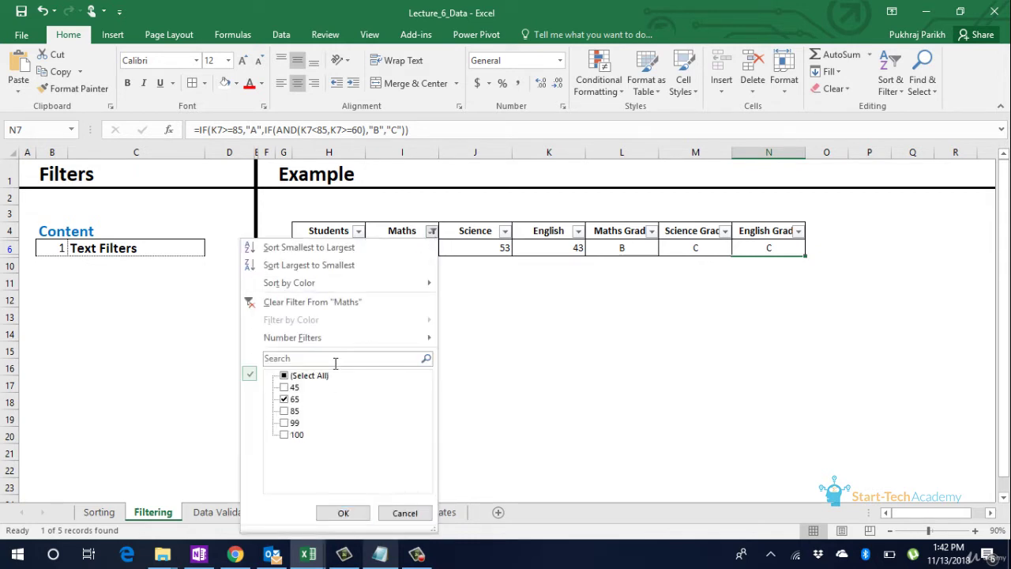
{"action": "left_click", "coordinate": [308, 376]}
{"action": "left_click", "coordinate": [343, 513]}
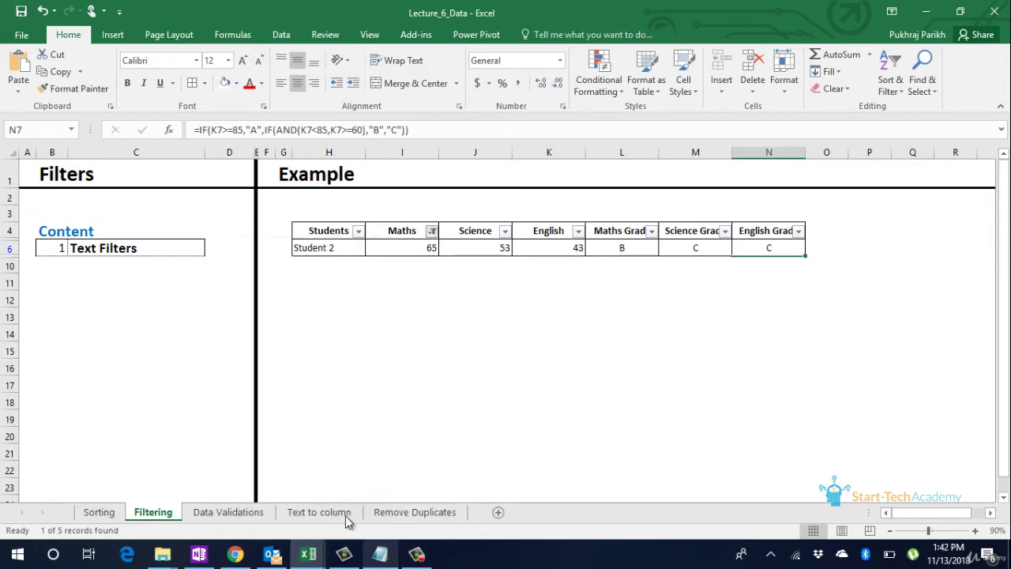
- Filter Maths to only 99 and 100 by unticking 45, 65 and 85
{"action": "left_click", "coordinate": [432, 232]}
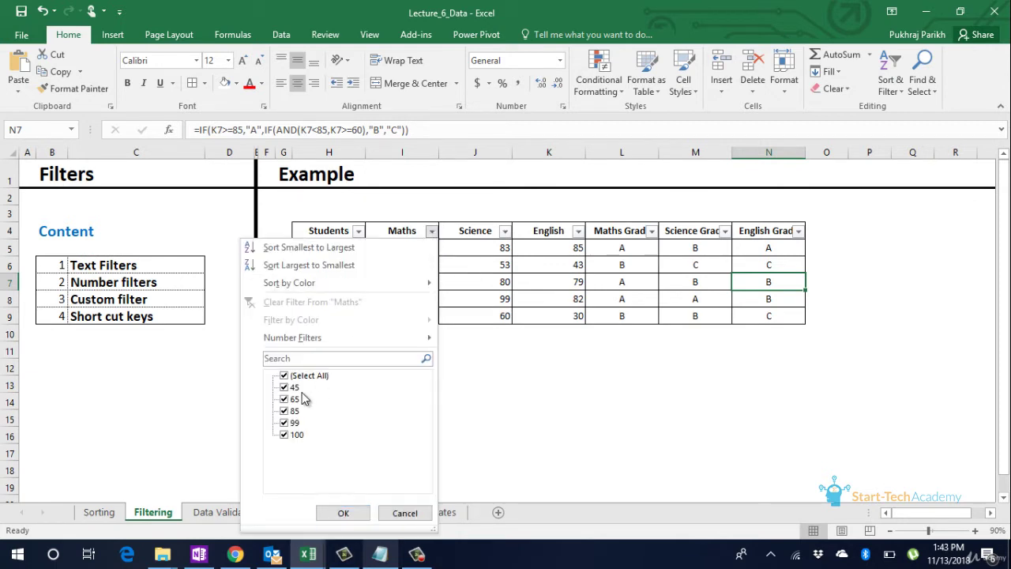
{"action": "left_click", "coordinate": [284, 387]}
{"action": "left_click", "coordinate": [284, 399]}
{"action": "left_click", "coordinate": [284, 411]}
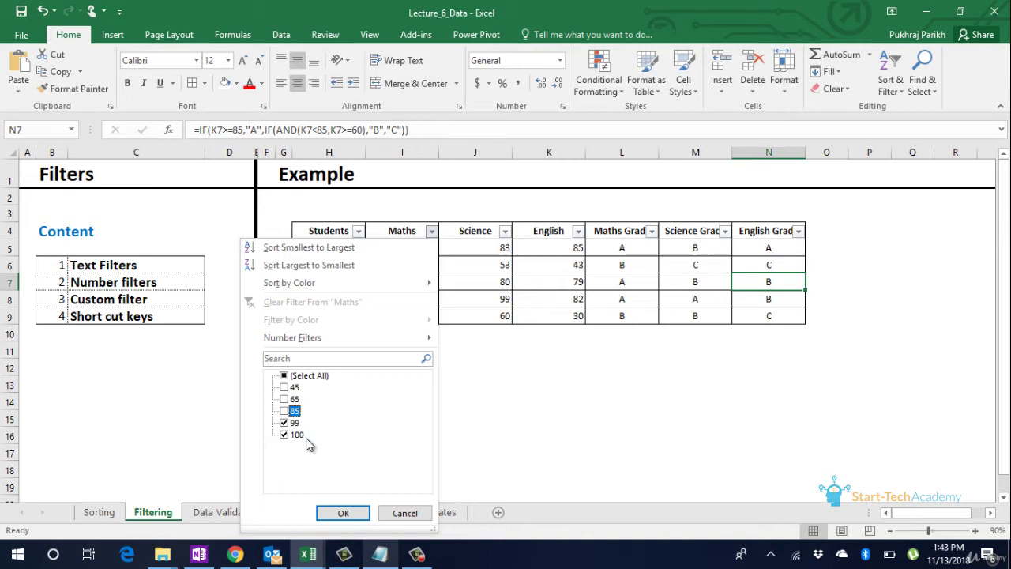
{"action": "left_click", "coordinate": [348, 513]}
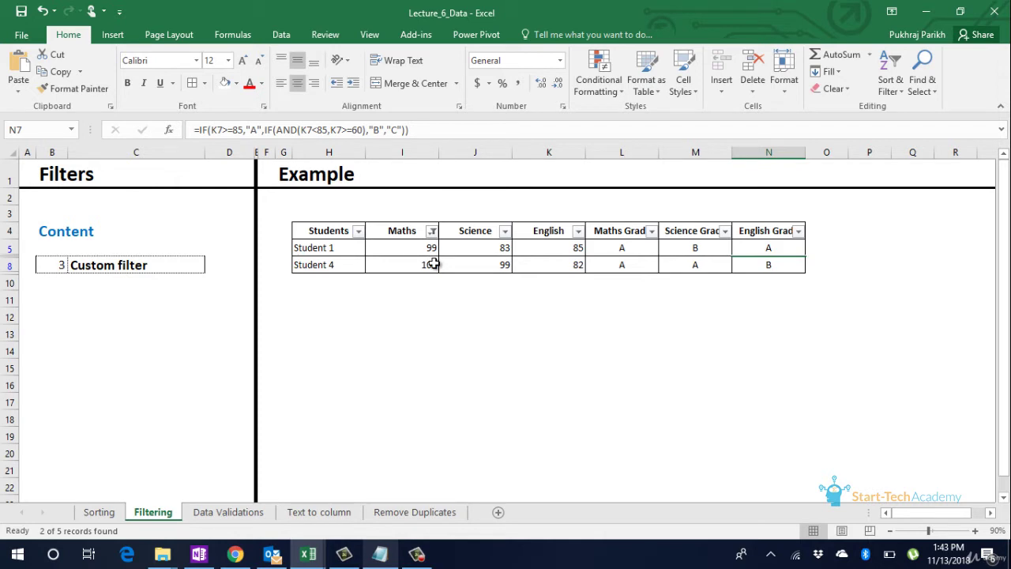
- Clear the Maths filter by ticking Select All so all five students reappear
{"action": "mouse_move", "coordinate": [435, 235]}
{"action": "left_click", "coordinate": [433, 232]}
{"action": "left_click", "coordinate": [310, 376]}
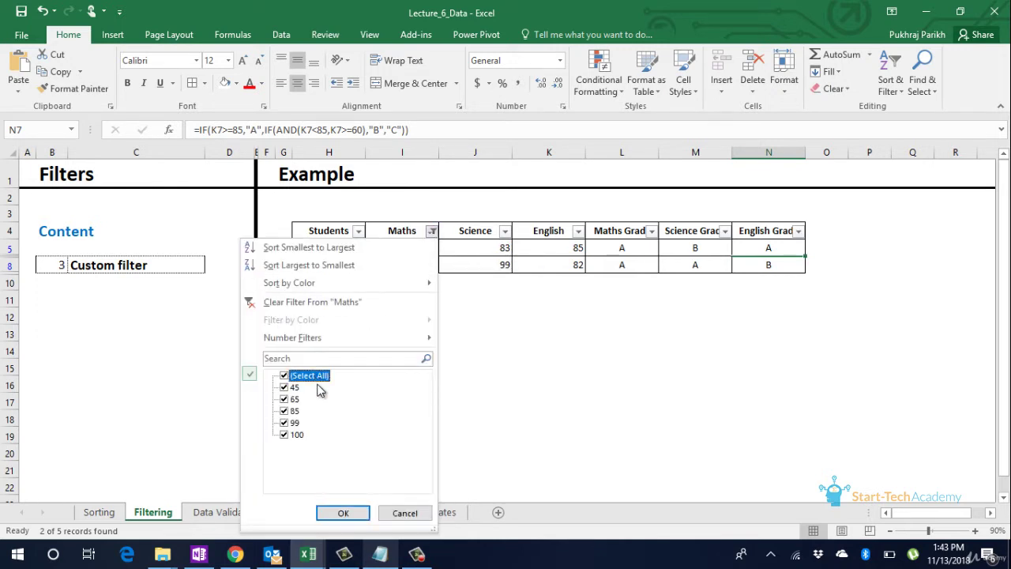
{"action": "left_click", "coordinate": [360, 513]}
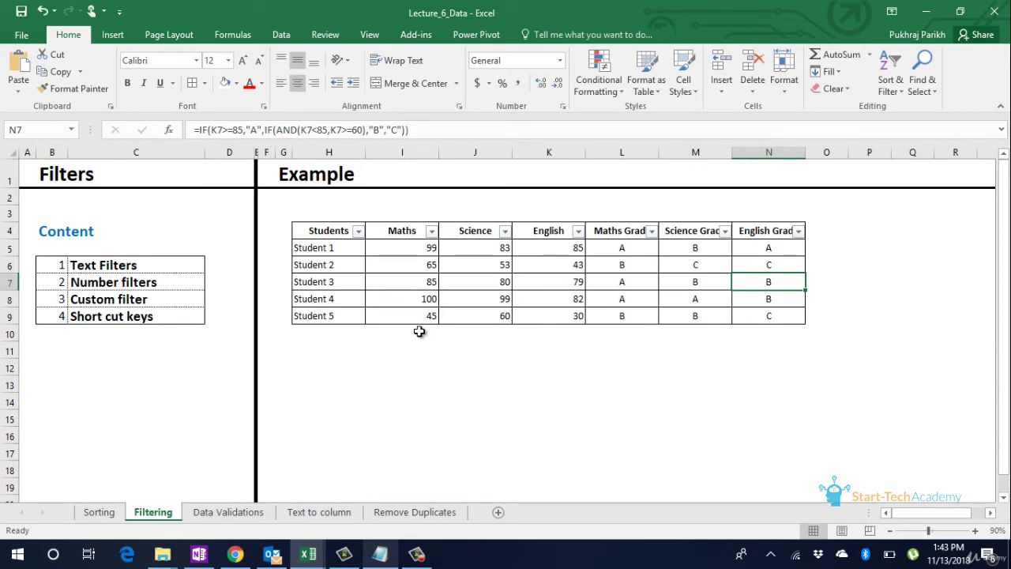
- Browse the Maths and Maths Grade filter menus, then show Maths Number Filters like Greater Than, Between
{"action": "left_click", "coordinate": [432, 230]}
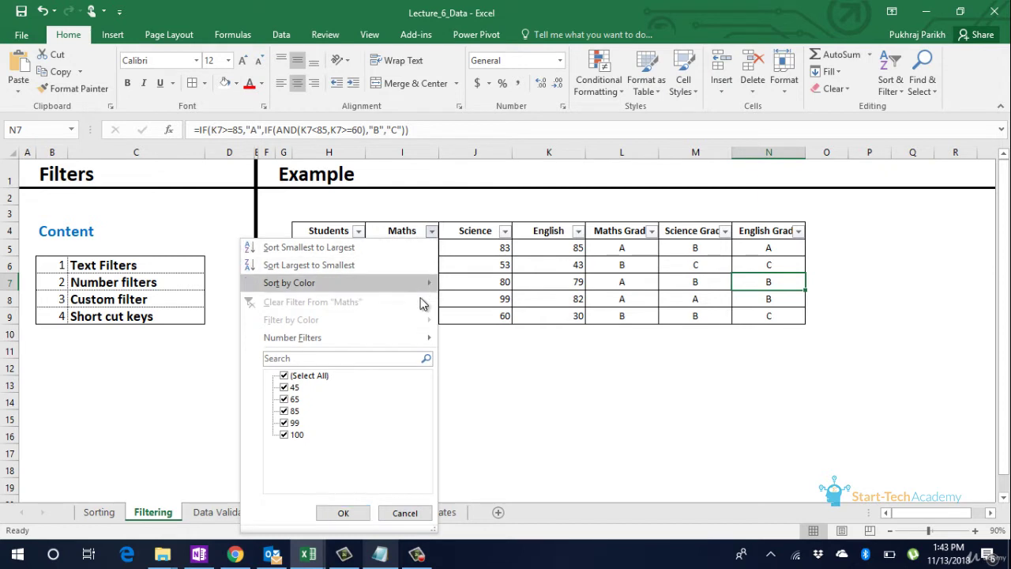
{"action": "mouse_move", "coordinate": [421, 342]}
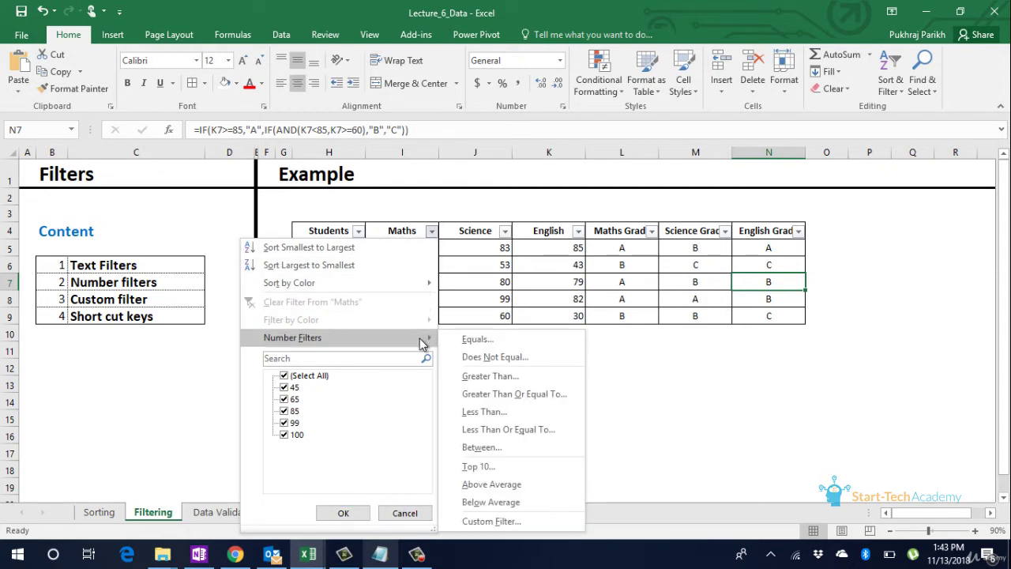
{"action": "left_click", "coordinate": [647, 353]}
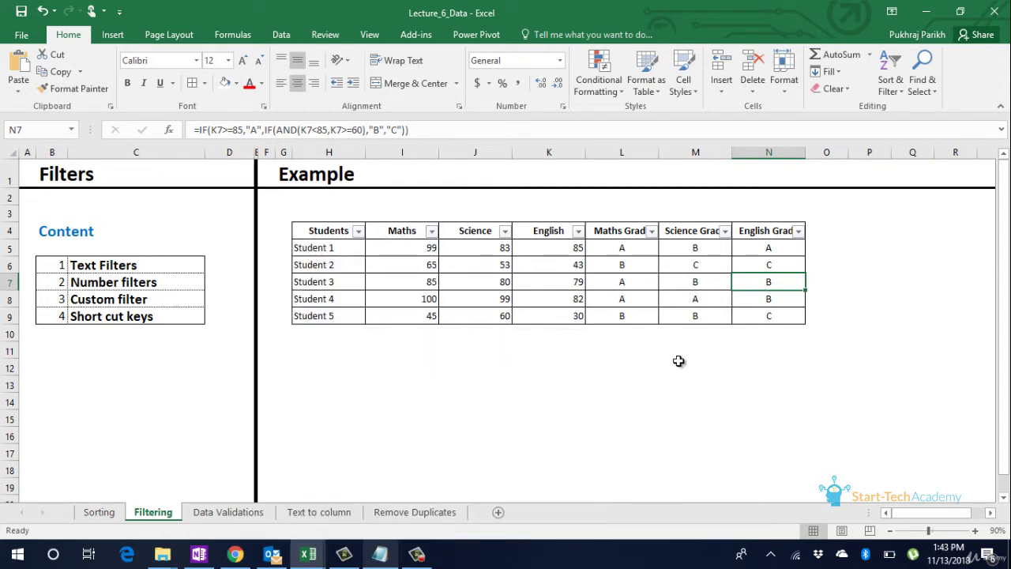
{"action": "left_click", "coordinate": [652, 231]}
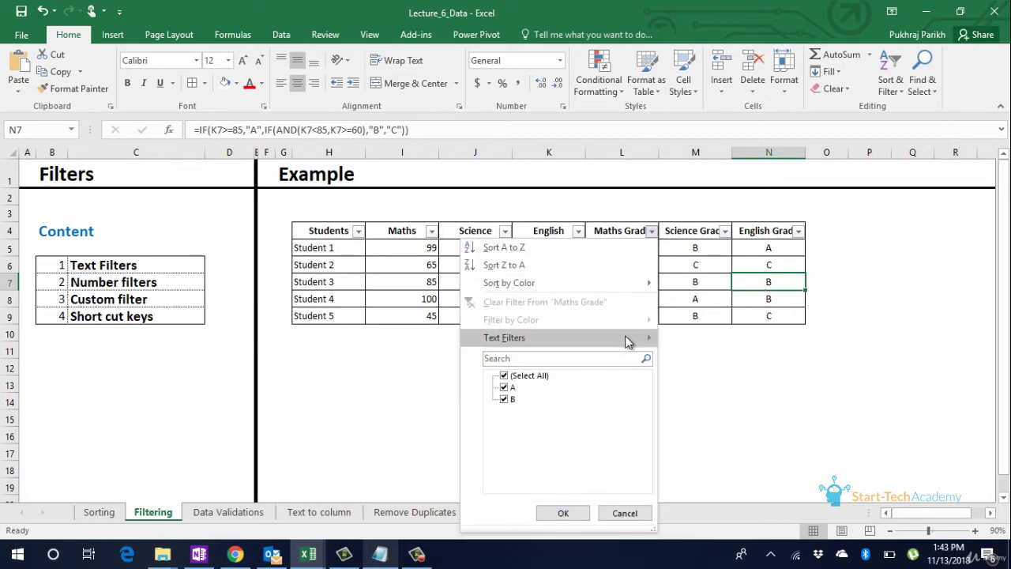
{"action": "mouse_move", "coordinate": [628, 341]}
{"action": "left_click", "coordinate": [411, 355]}
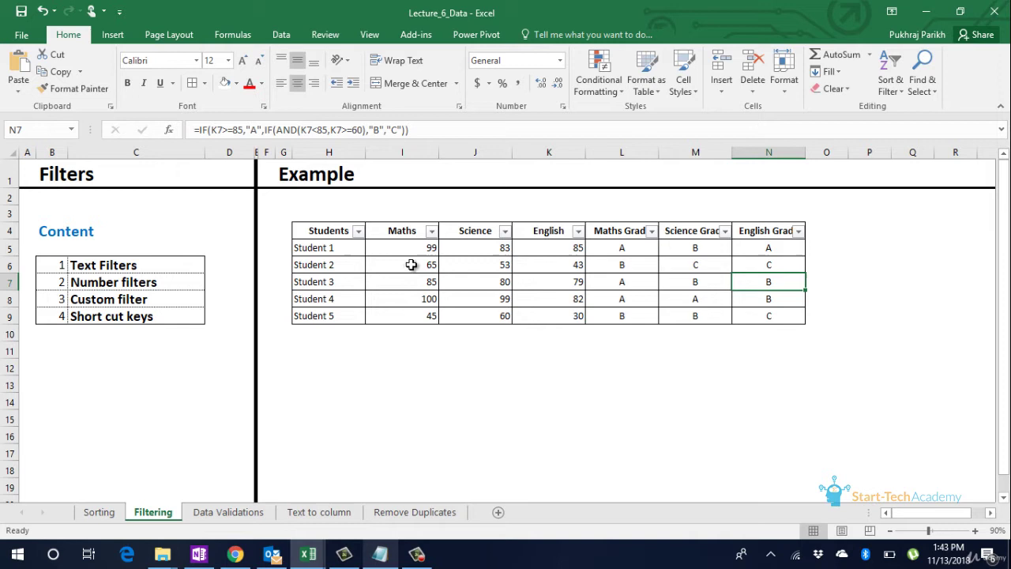
{"action": "left_click", "coordinate": [431, 230]}
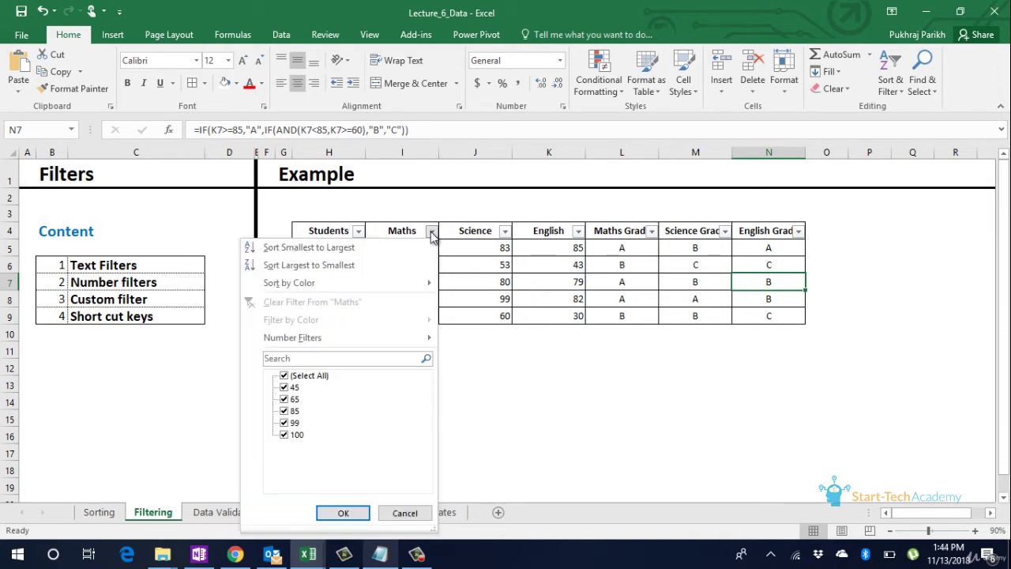
{"action": "mouse_move", "coordinate": [410, 340]}
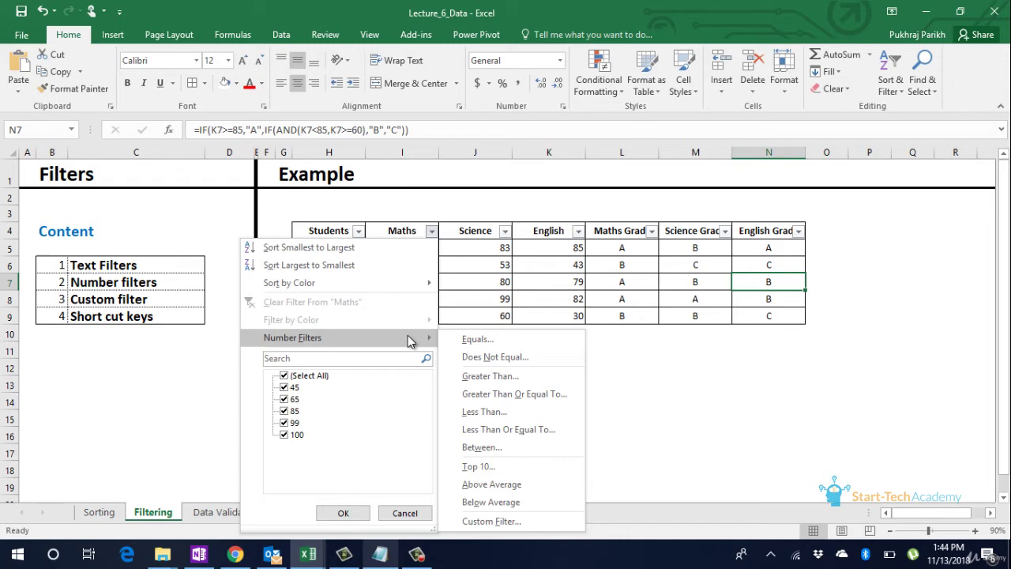
- Filter the Maths column to scores greater than 80, leaving 3 of 5 students
{"action": "left_click", "coordinate": [496, 377]}
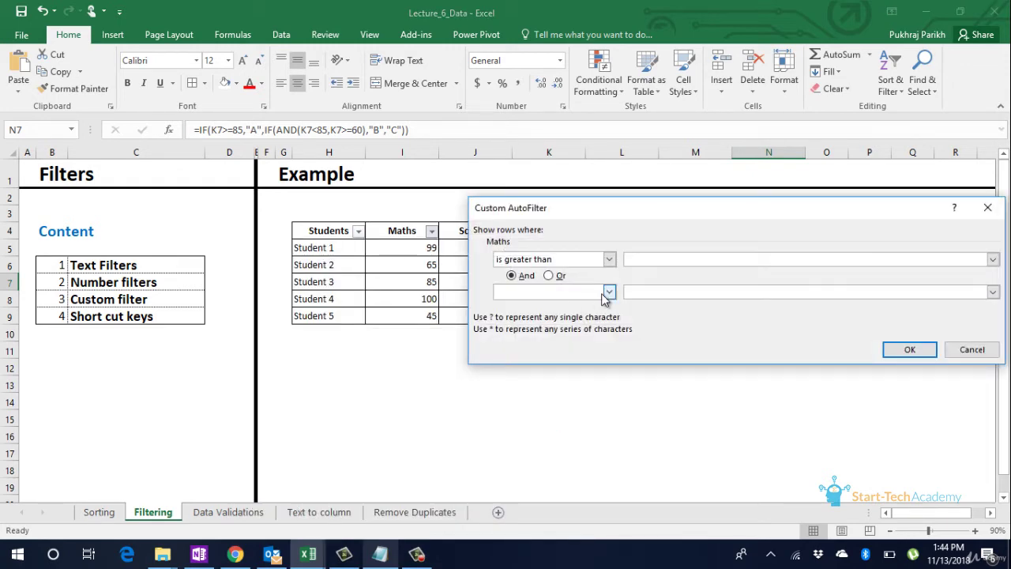
{"action": "left_click", "coordinate": [656, 260]}
{"action": "type", "text": "80"}
{"action": "left_click", "coordinate": [912, 353]}
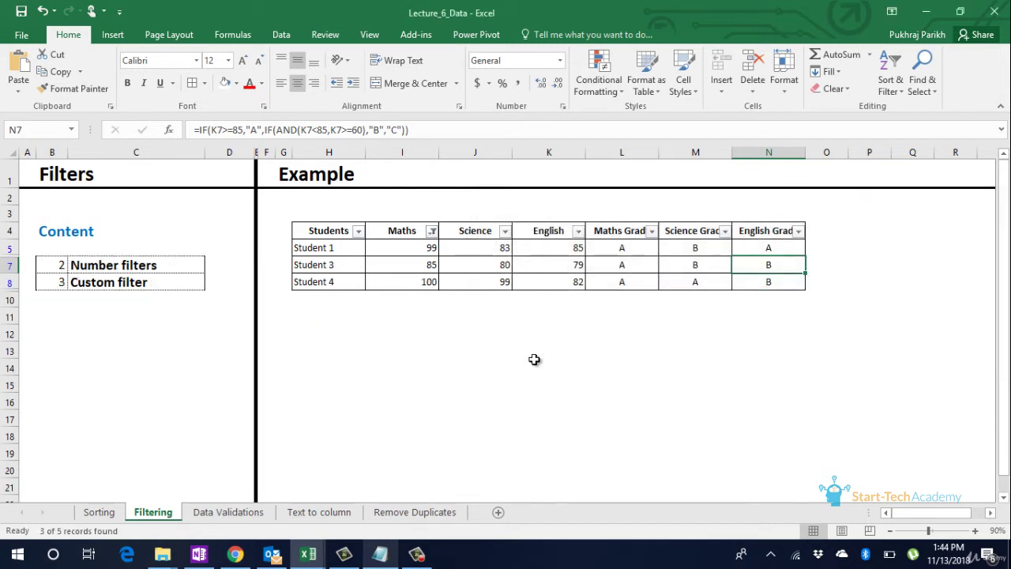
- Clear the Maths filter so all five students show again
{"action": "left_click", "coordinate": [432, 231]}
{"action": "left_click", "coordinate": [388, 300]}
{"action": "left_click", "coordinate": [653, 231]}
{"action": "left_click", "coordinate": [652, 231]}
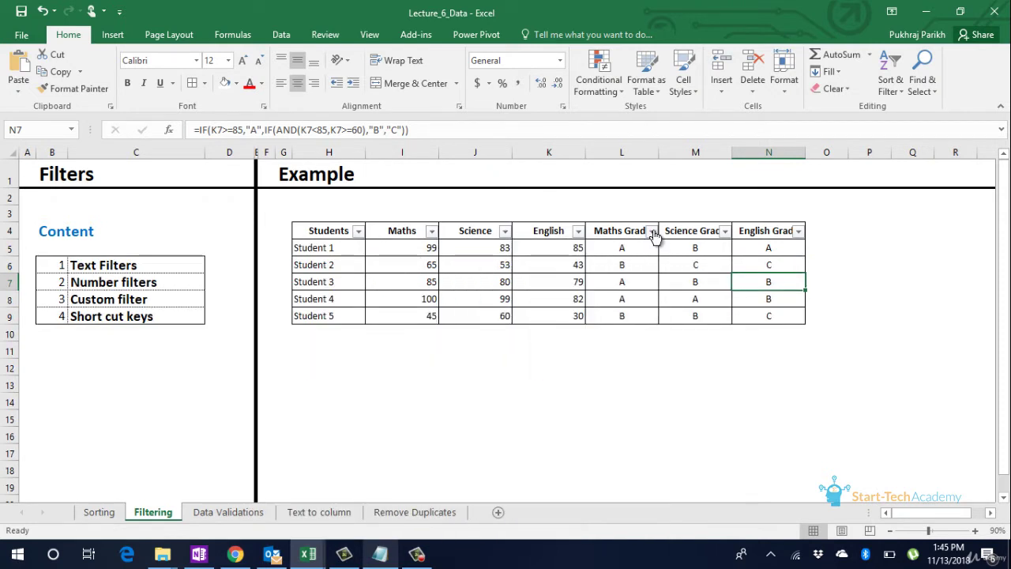
{"action": "left_click", "coordinate": [654, 232]}
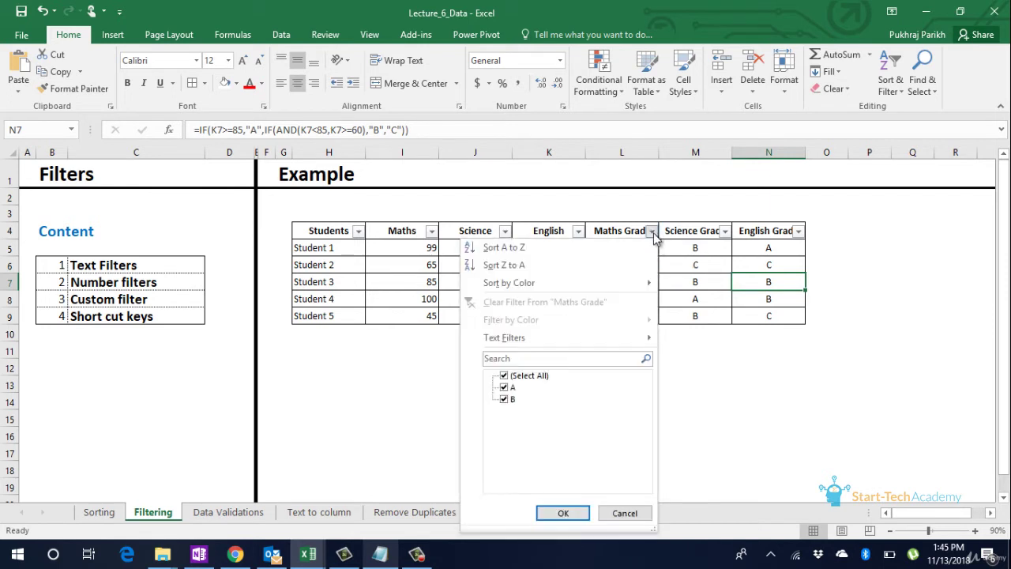
{"action": "mouse_move", "coordinate": [623, 335]}
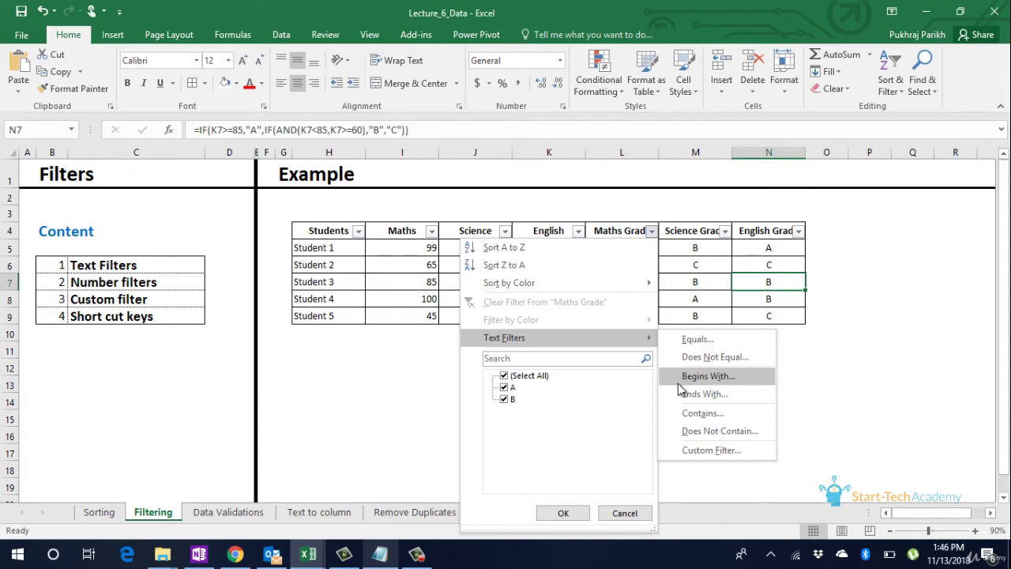
{"action": "left_click", "coordinate": [623, 514]}
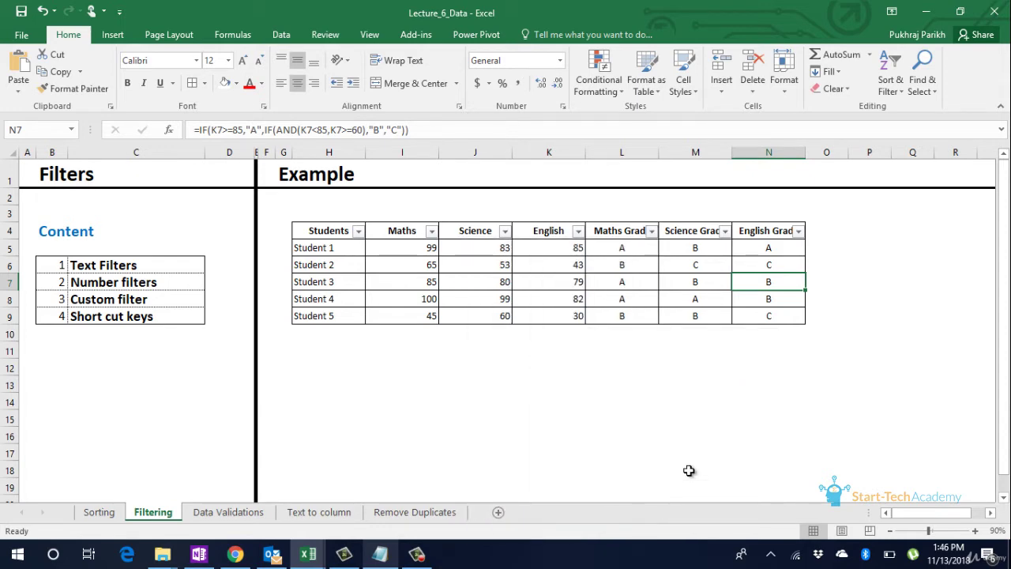
- Apply a custom Maths filter of greater than 75 and less than 90, leaving only Student 3
{"action": "left_click", "coordinate": [432, 231]}
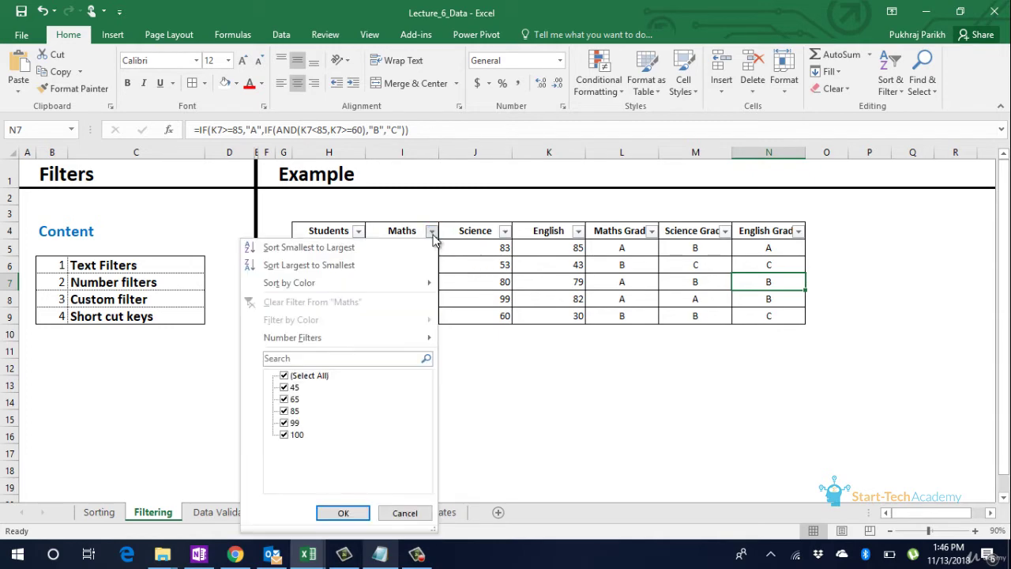
{"action": "mouse_move", "coordinate": [395, 331]}
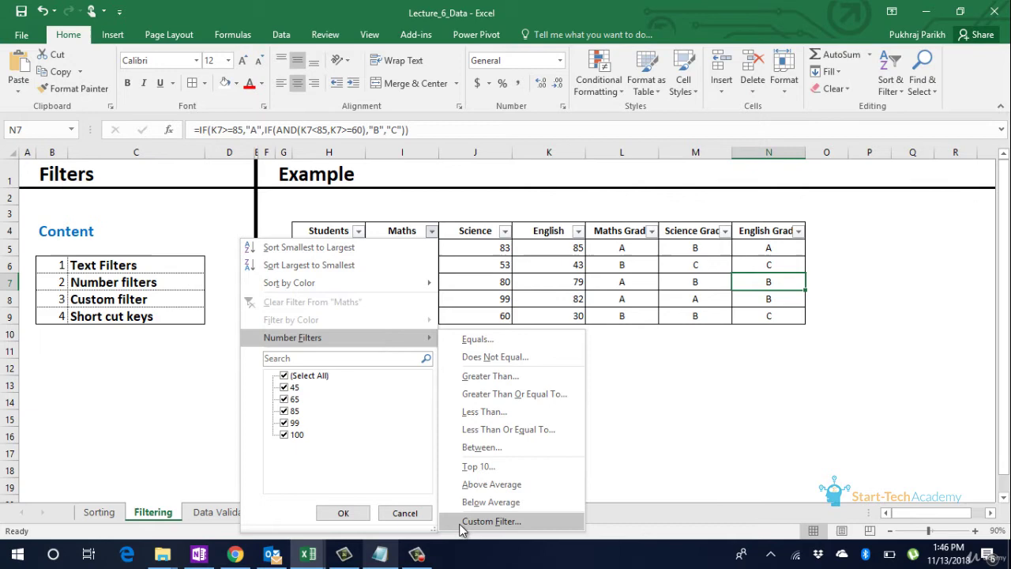
{"action": "key", "text": "Escape"}
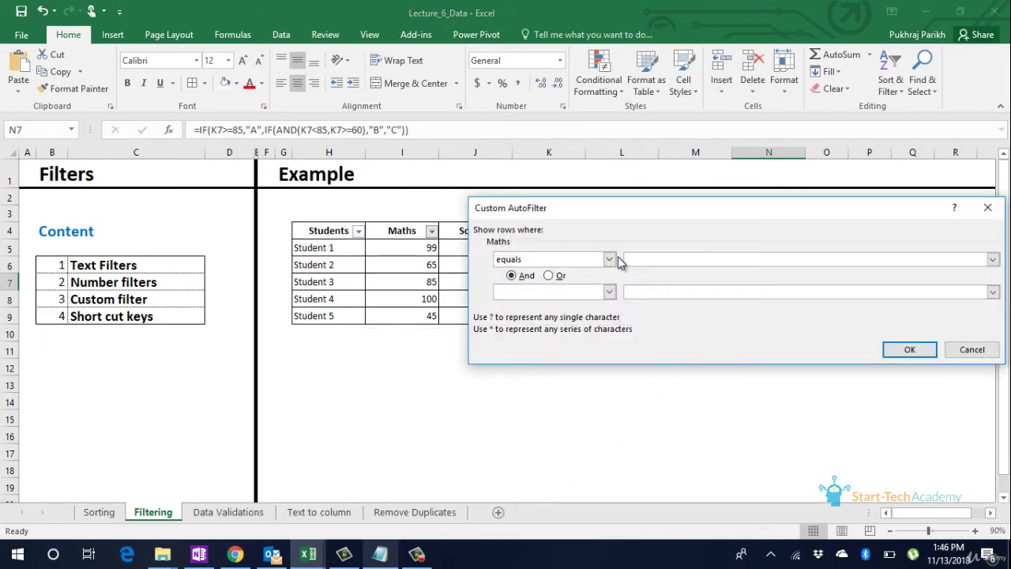
{"action": "left_click", "coordinate": [610, 260]}
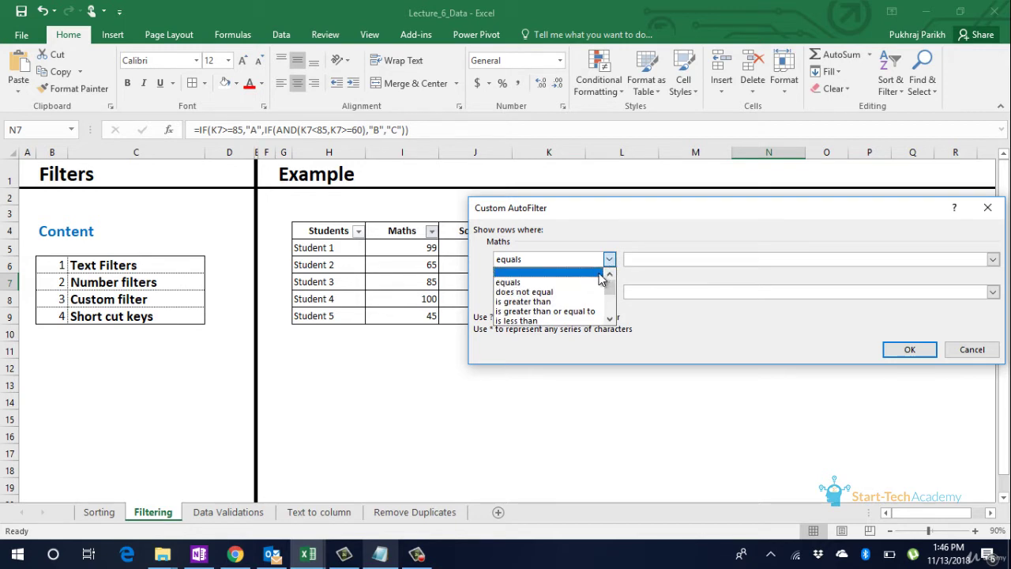
{"action": "left_click", "coordinate": [586, 302]}
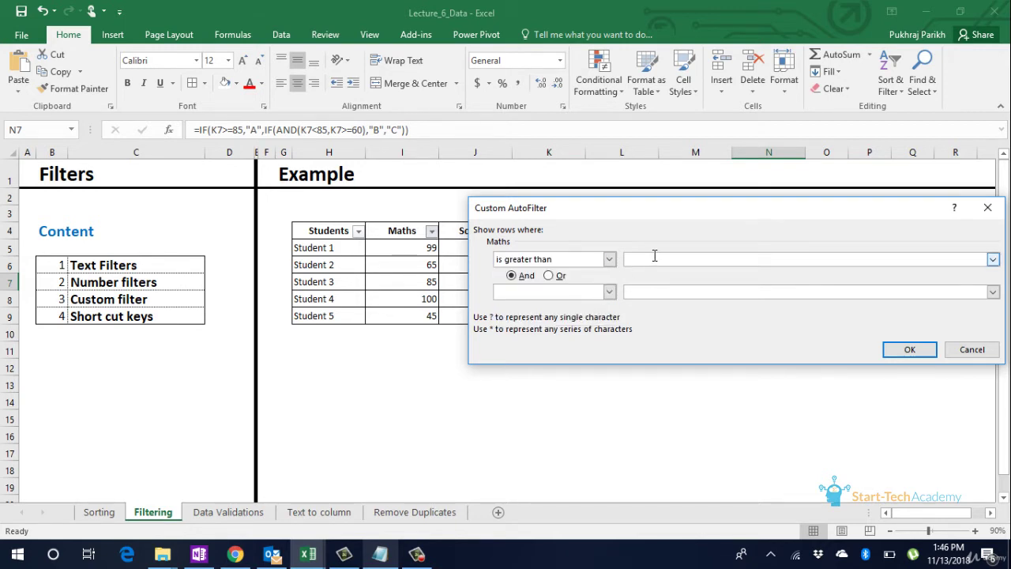
{"action": "type", "text": "75"}
{"action": "left_click", "coordinate": [610, 292]}
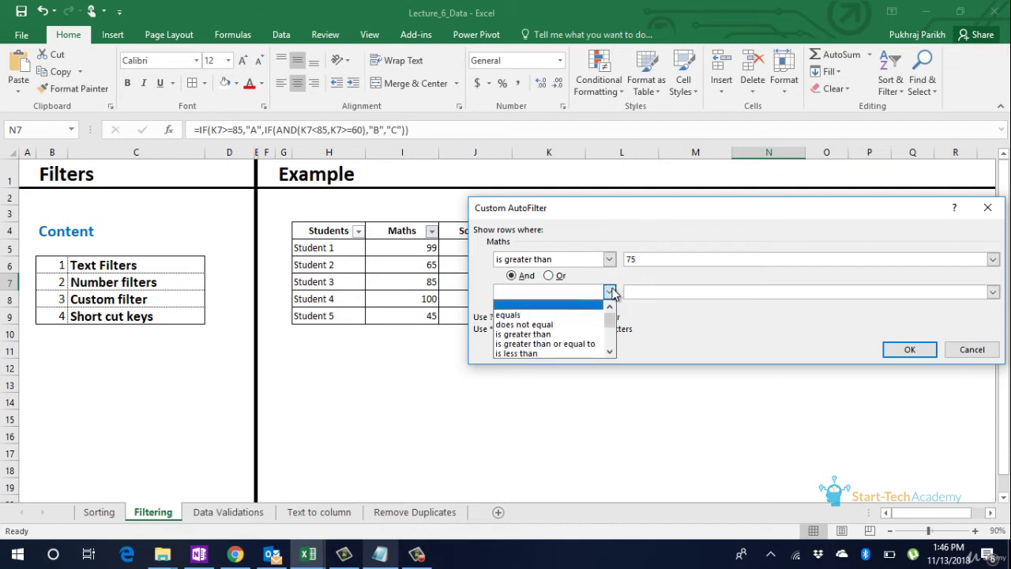
{"action": "left_click", "coordinate": [569, 353]}
{"action": "left_click", "coordinate": [695, 293]}
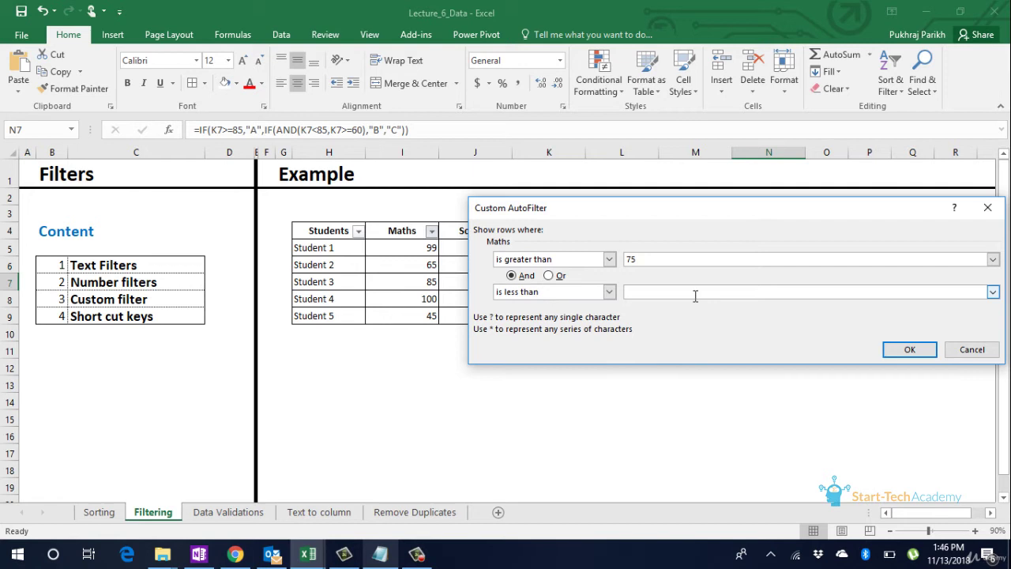
{"action": "type", "text": "90"}
{"action": "left_click", "coordinate": [906, 348]}
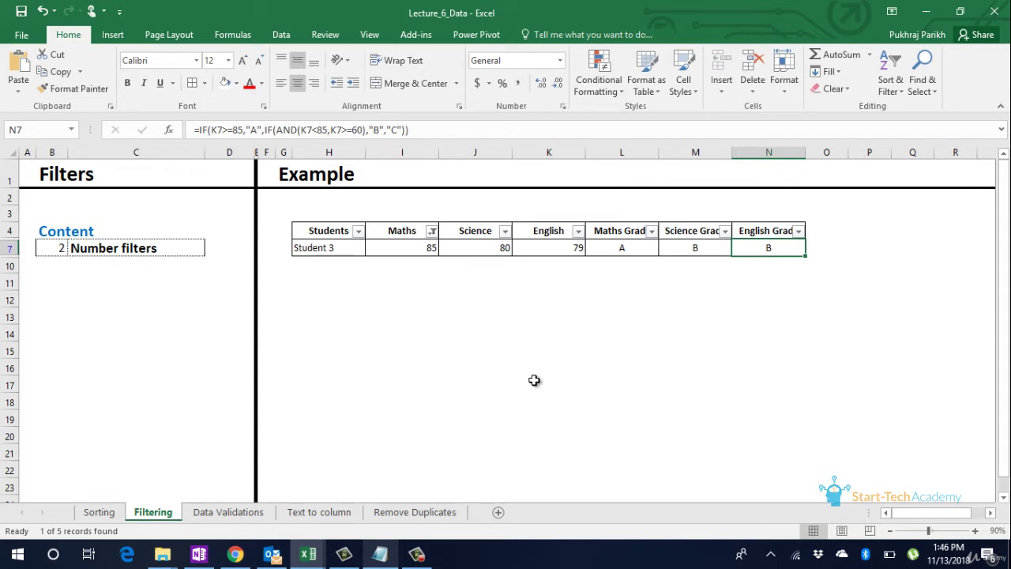
{"action": "left_click", "coordinate": [432, 231]}
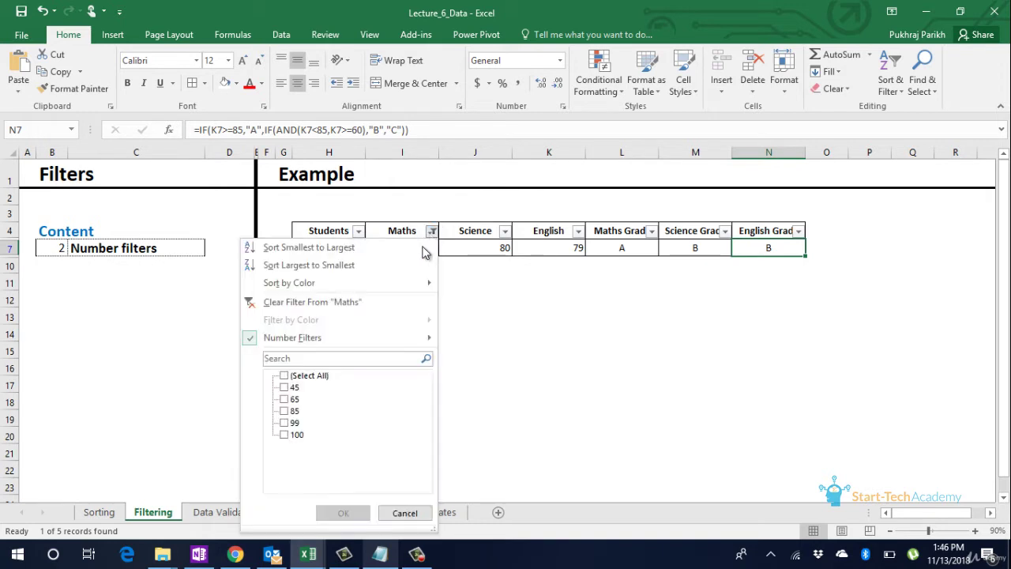
{"action": "left_click", "coordinate": [608, 368]}
- Switch to the Data Validations sheet and select the empty cells L5:L9
{"action": "left_click", "coordinate": [254, 513]}
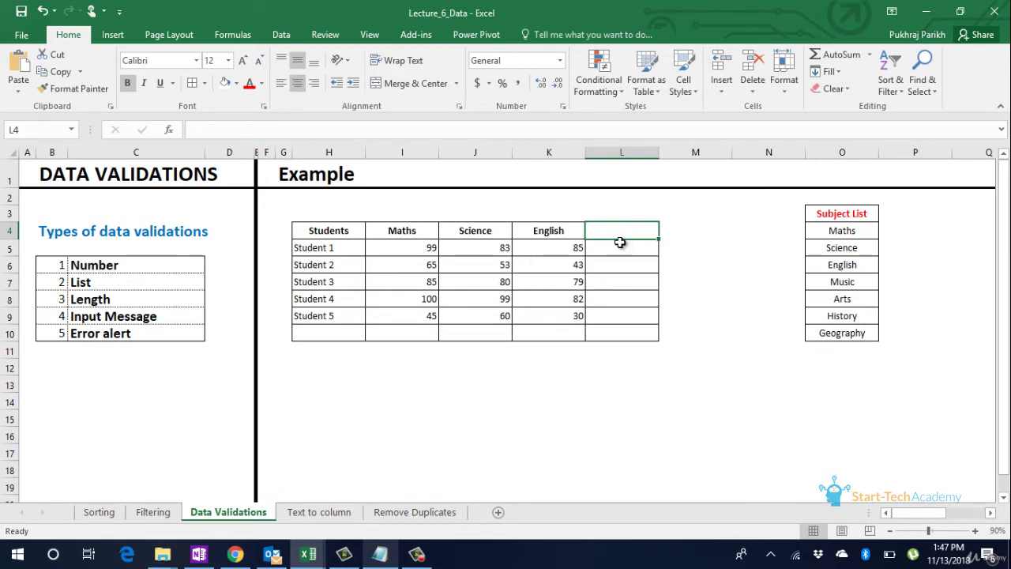
{"action": "left_click_drag", "start_coordinate": [621, 245], "coordinate": [613, 314]}
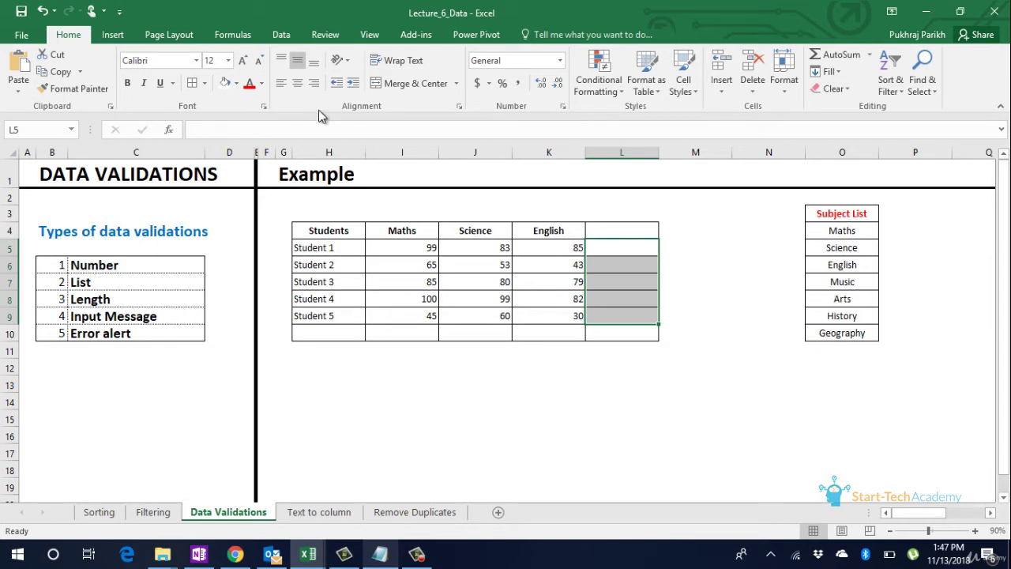
- Start a whole-number validation rule with minimum 0 on L5:L9, then discard it
{"action": "left_click", "coordinate": [276, 37]}
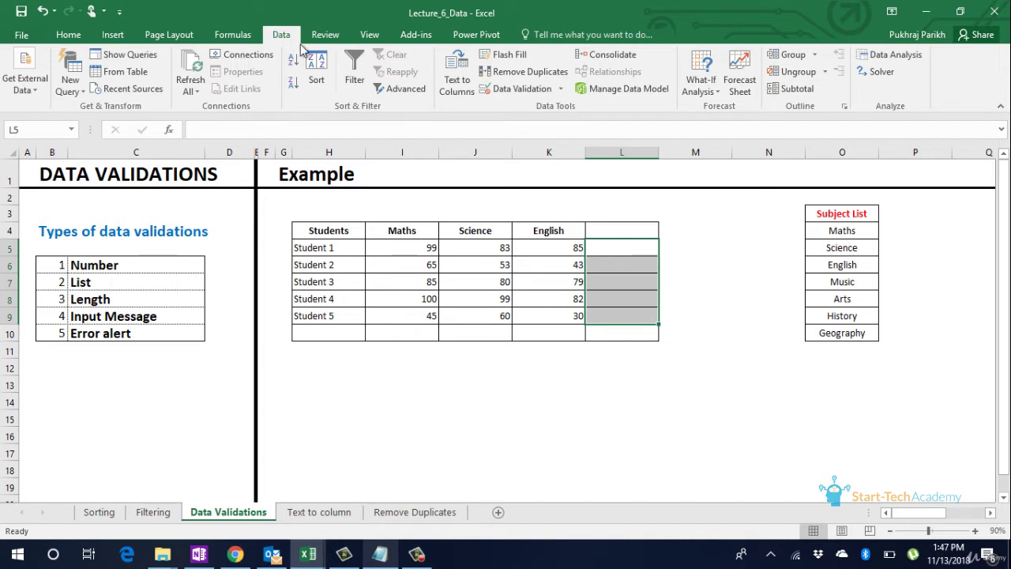
{"action": "left_click", "coordinate": [552, 90]}
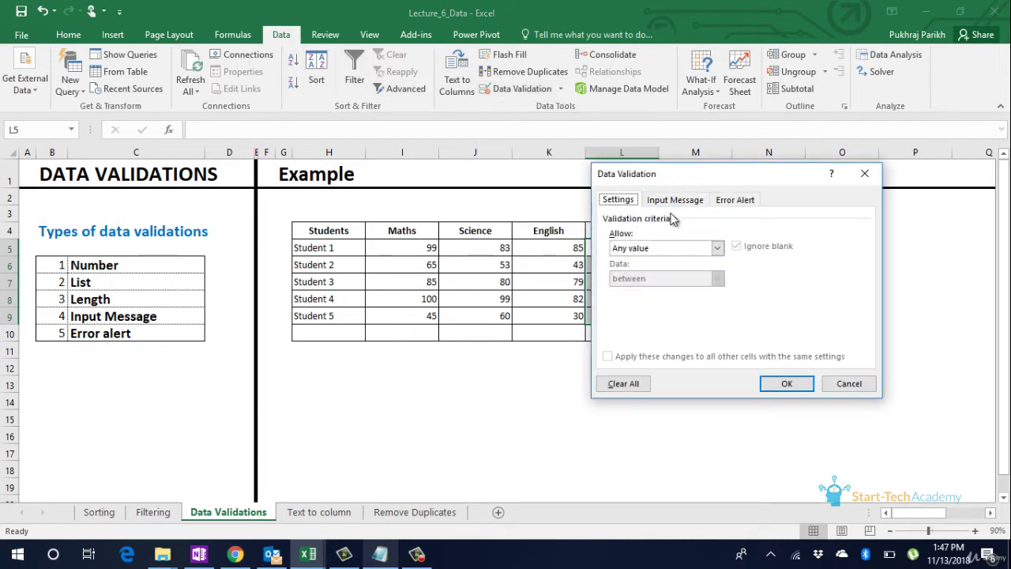
{"action": "left_click", "coordinate": [718, 249]}
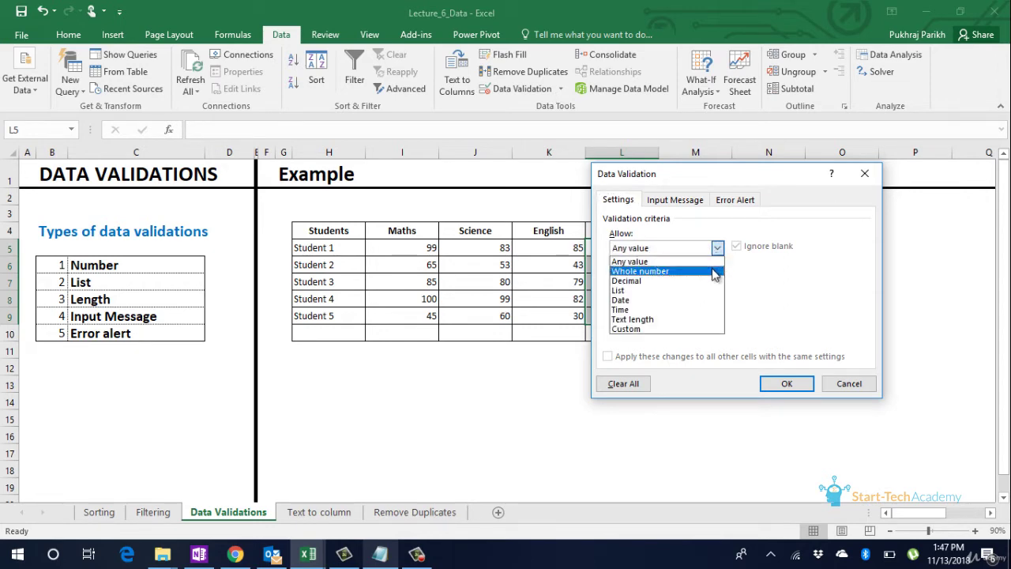
{"action": "left_click", "coordinate": [715, 271]}
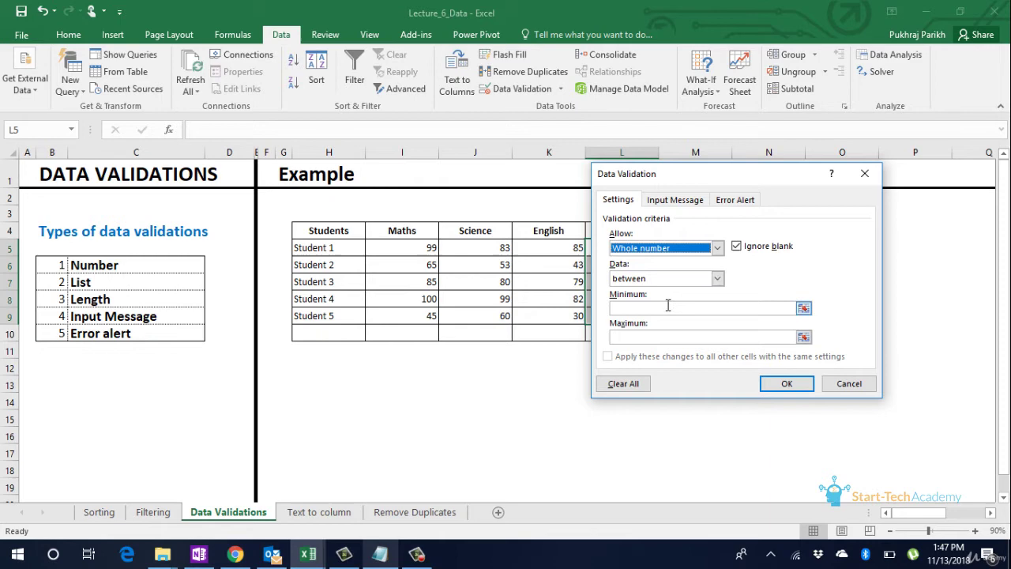
{"action": "left_click", "coordinate": [668, 307]}
{"action": "type", "text": "0"}
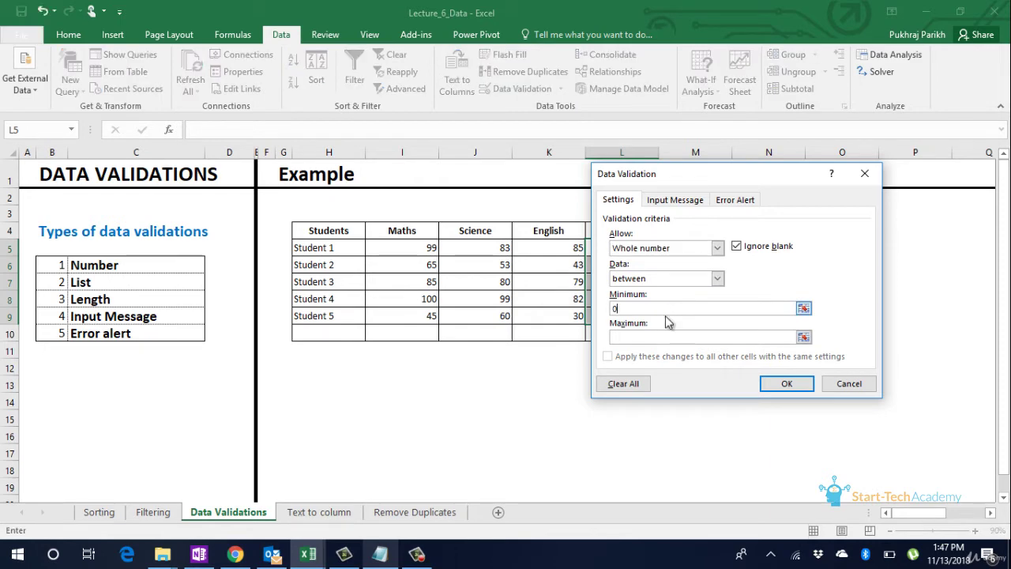
{"action": "left_click", "coordinate": [664, 338]}
{"action": "key", "text": "Escape"}
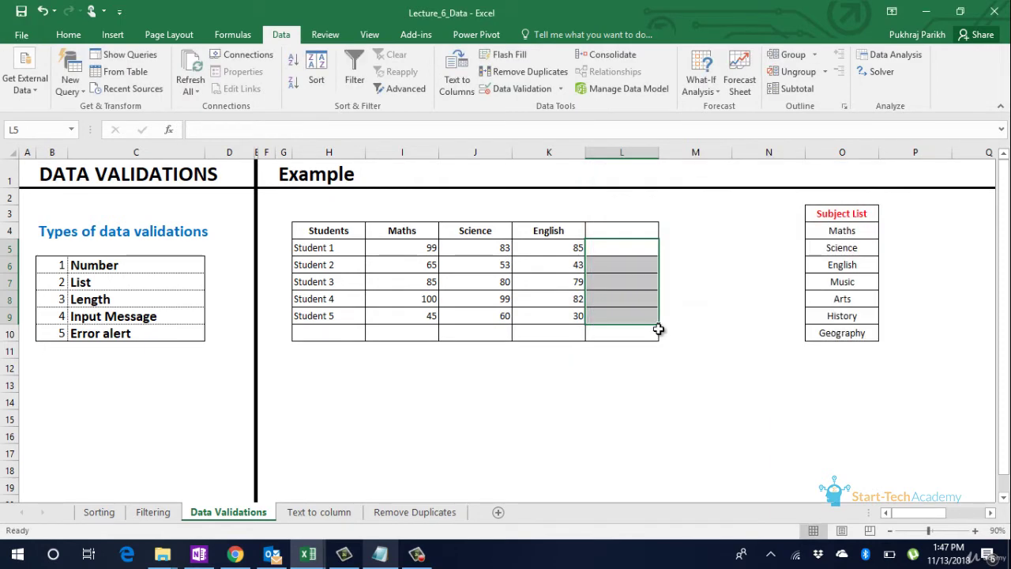
- Apply a whole-number validation rule between 0 and 100 to L5:L9
{"action": "left_click", "coordinate": [533, 89]}
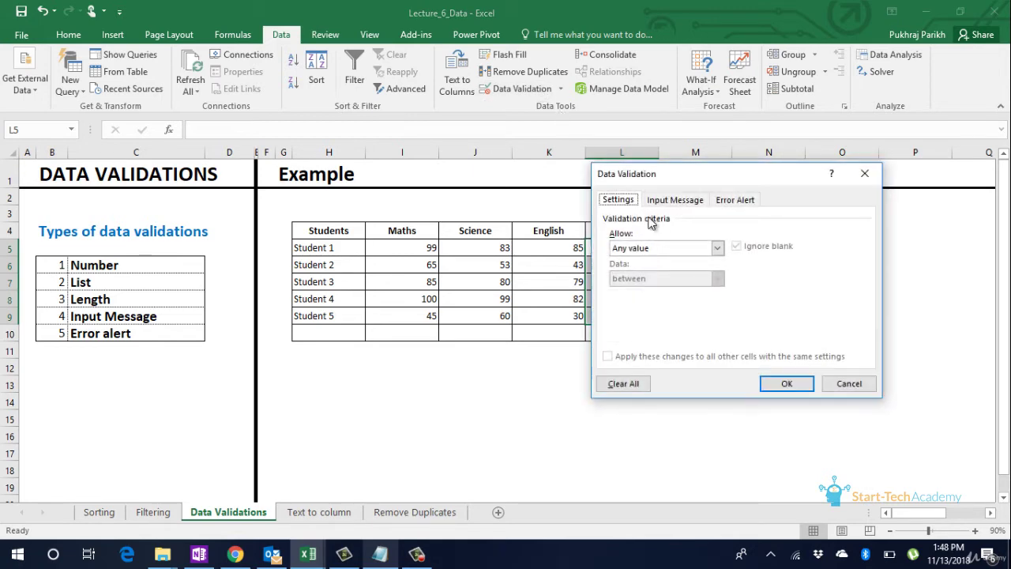
{"action": "left_click", "coordinate": [716, 248]}
{"action": "left_click", "coordinate": [684, 270]}
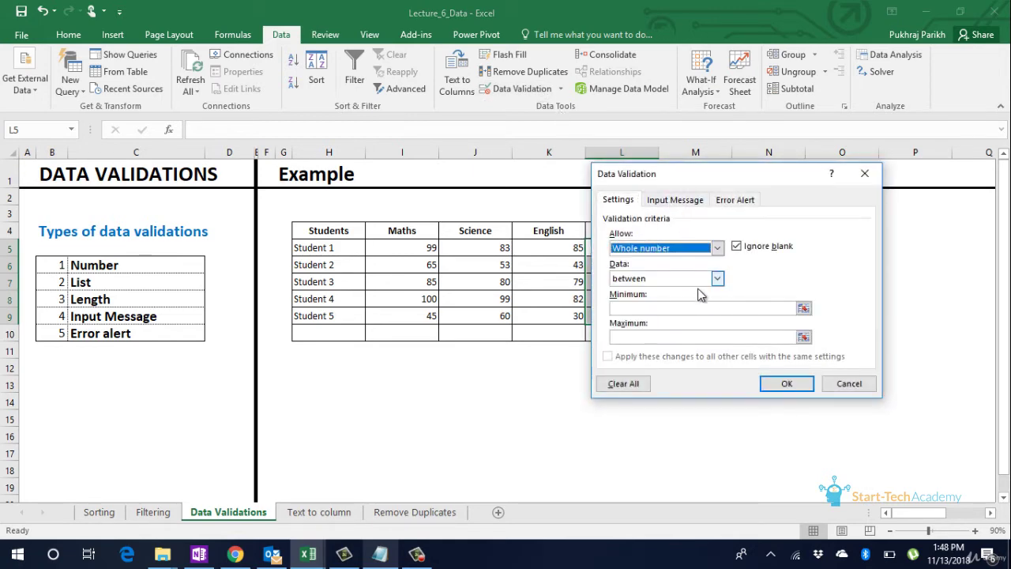
{"action": "left_click", "coordinate": [725, 305]}
{"action": "type", "text": "0"}
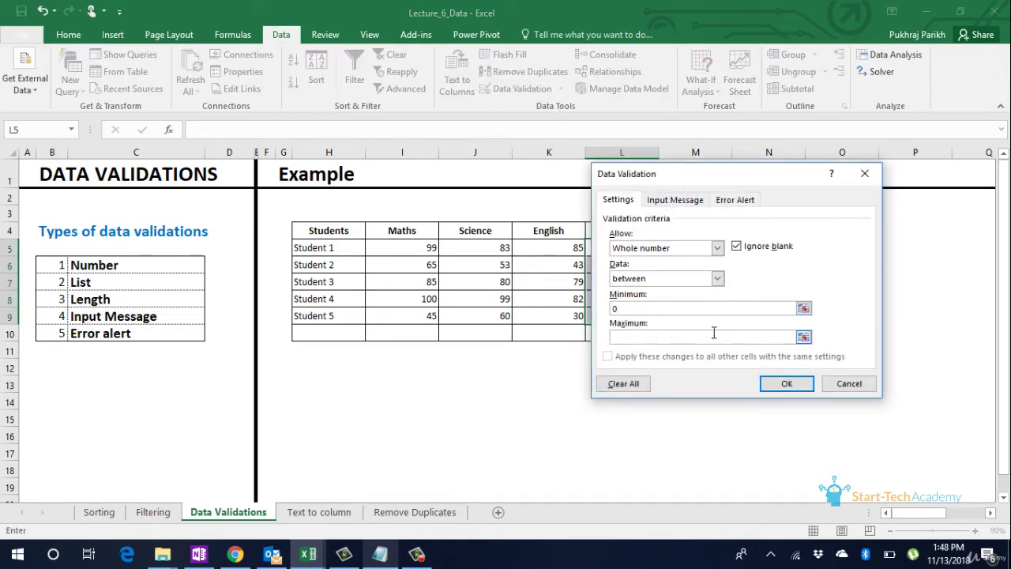
{"action": "left_click", "coordinate": [711, 337]}
{"action": "type", "text": "100"}
{"action": "left_click", "coordinate": [779, 384]}
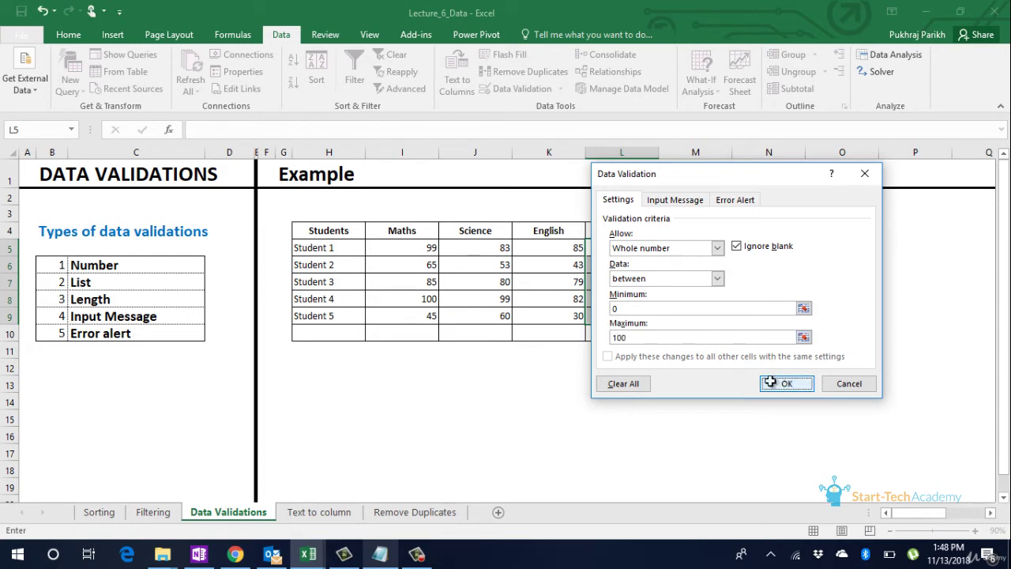
{"action": "left_click", "coordinate": [634, 248]}
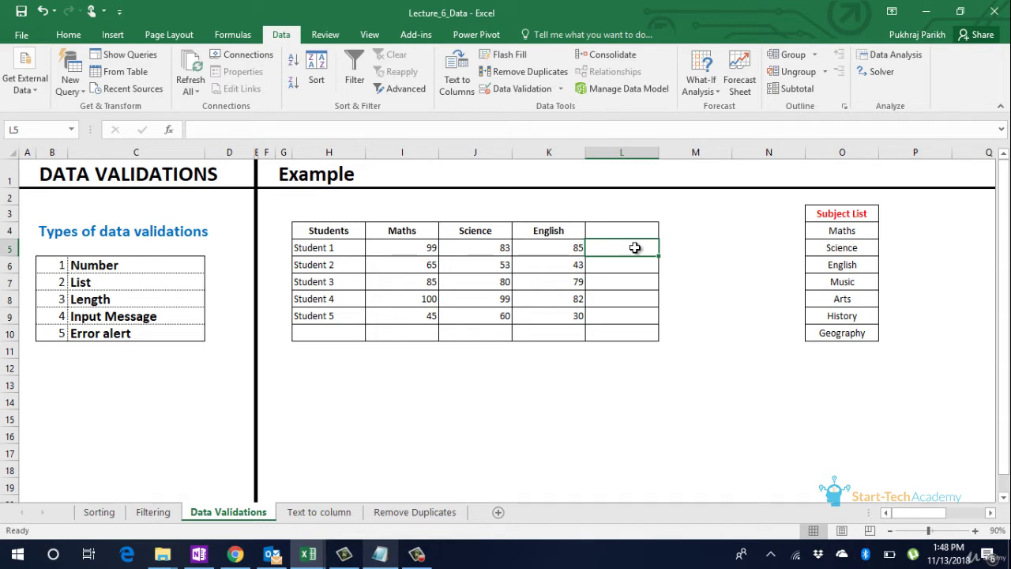
- Enter 110 in L5, see it rejected, and retry with 99
{"action": "type", "text": "11"}
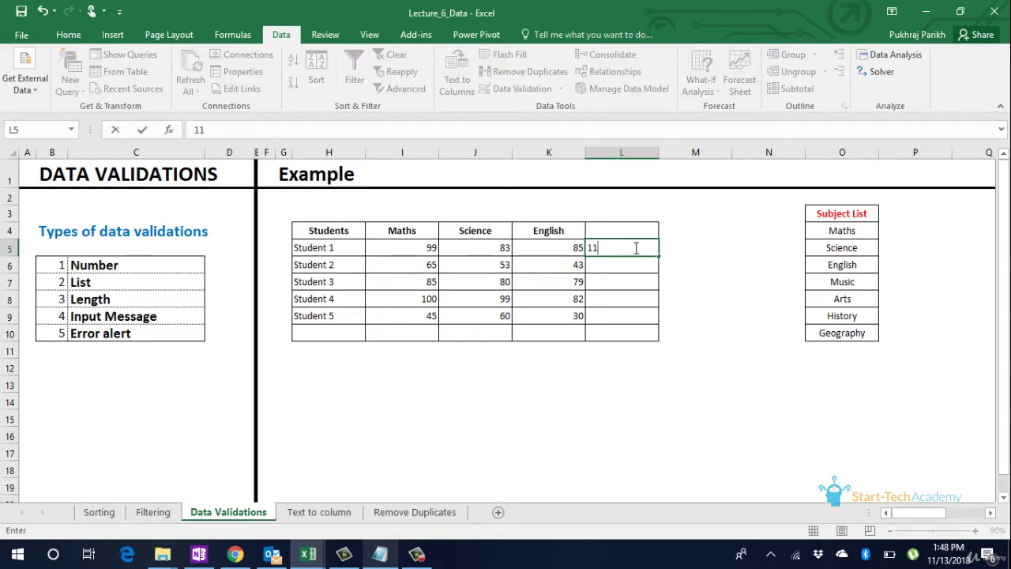
{"action": "type", "text": "0"}
{"action": "key", "text": "Return"}
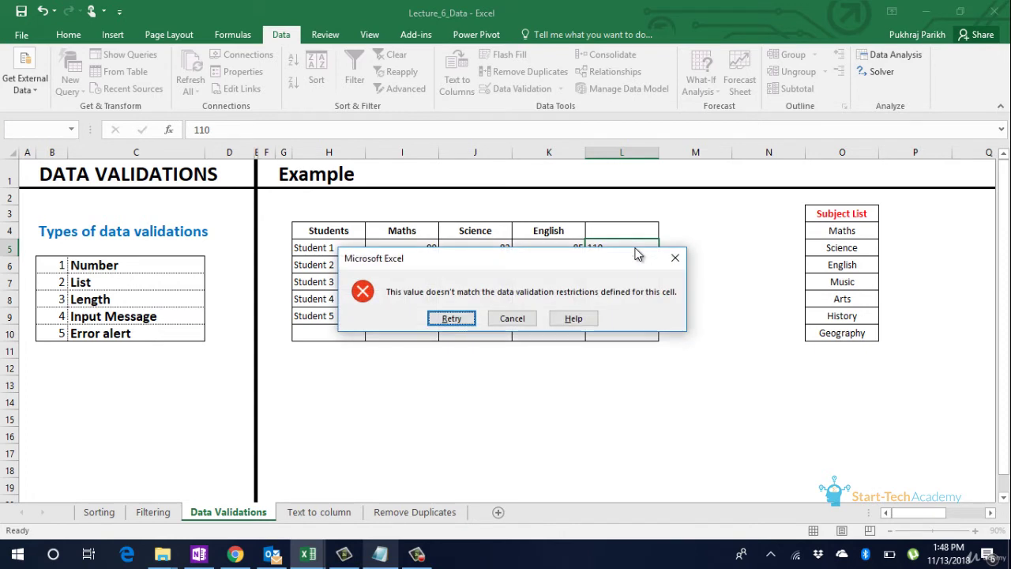
{"action": "left_click", "coordinate": [462, 319]}
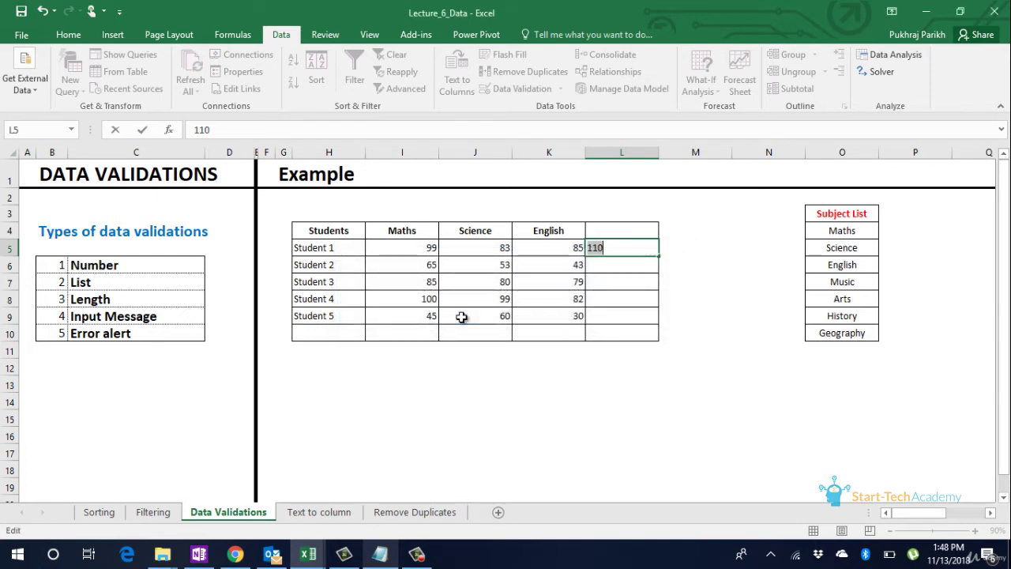
{"action": "type", "text": "99"}
{"action": "key", "text": "Return"}
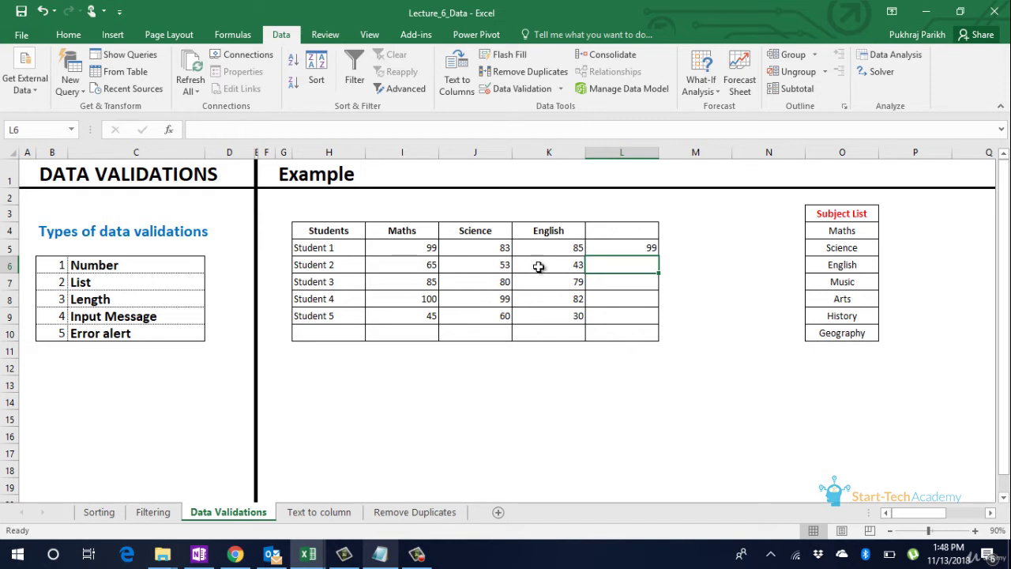
- Give L4 a List validation sourced from the Subject List range $O$4:$O$10
{"action": "left_click", "coordinate": [606, 233]}
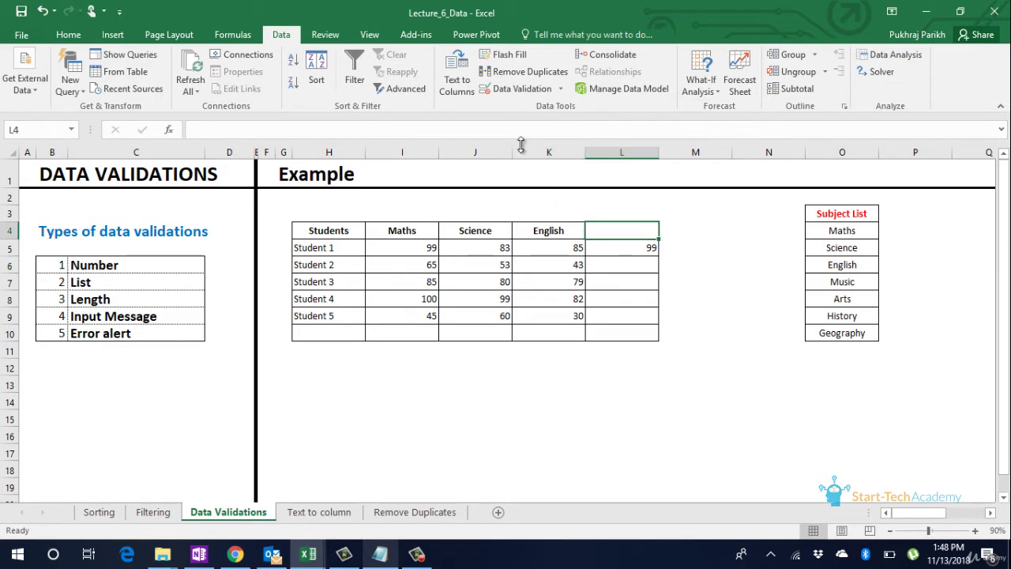
{"action": "left_click", "coordinate": [549, 89]}
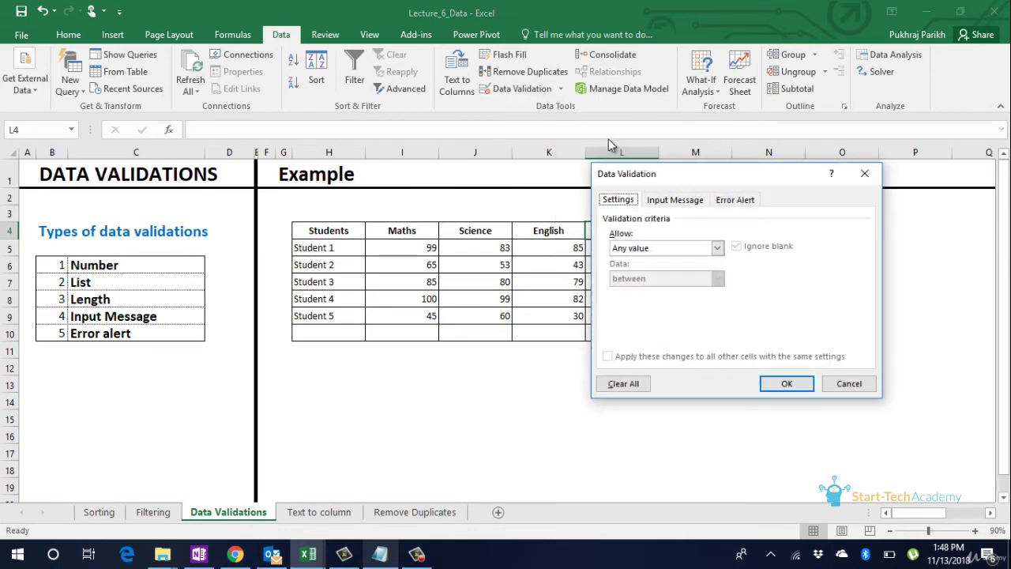
{"action": "left_click", "coordinate": [706, 255]}
{"action": "left_click", "coordinate": [706, 256]}
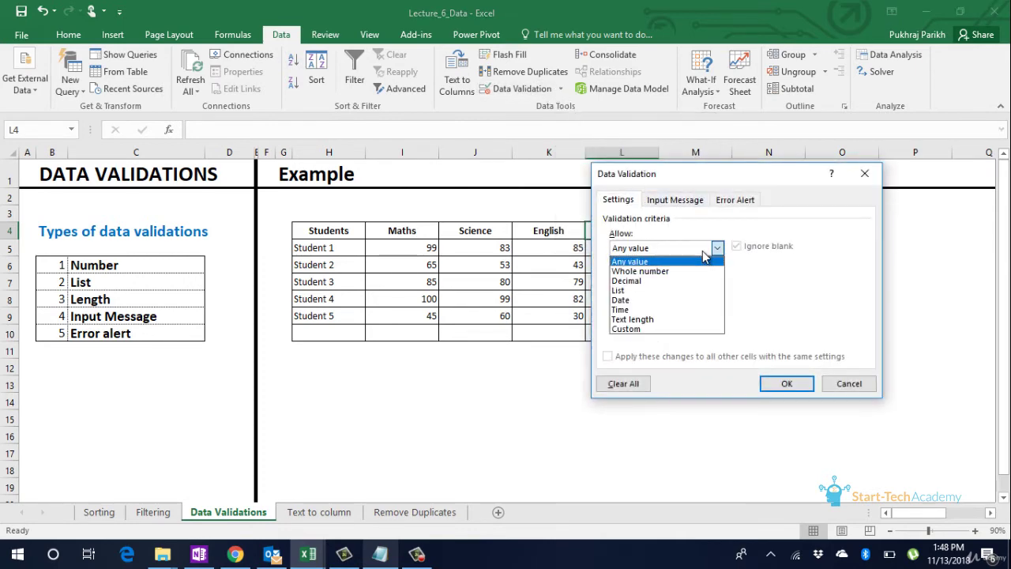
{"action": "left_click", "coordinate": [692, 290]}
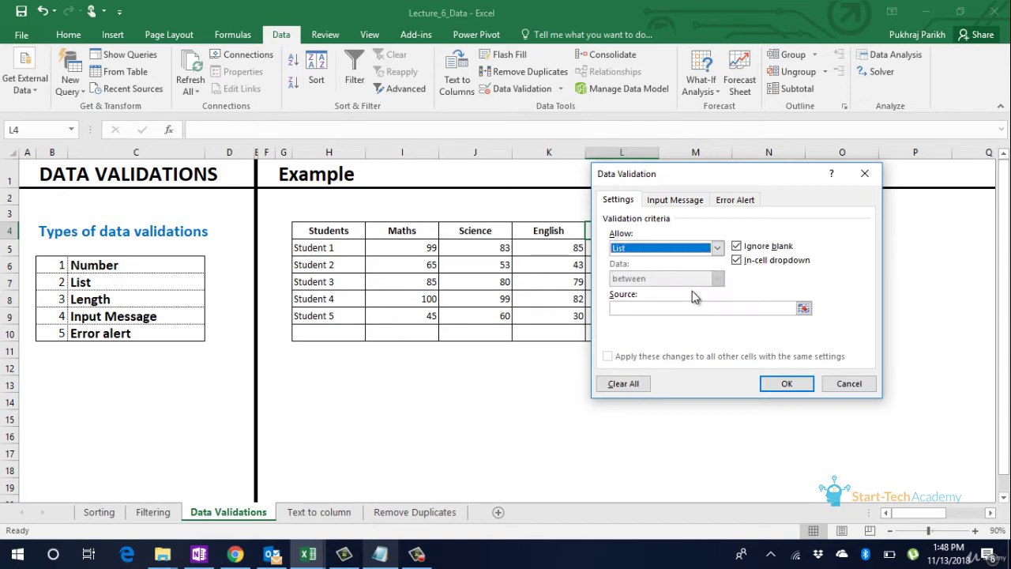
{"action": "left_click_drag", "start_coordinate": [721, 166], "coordinate": [556, 171]}
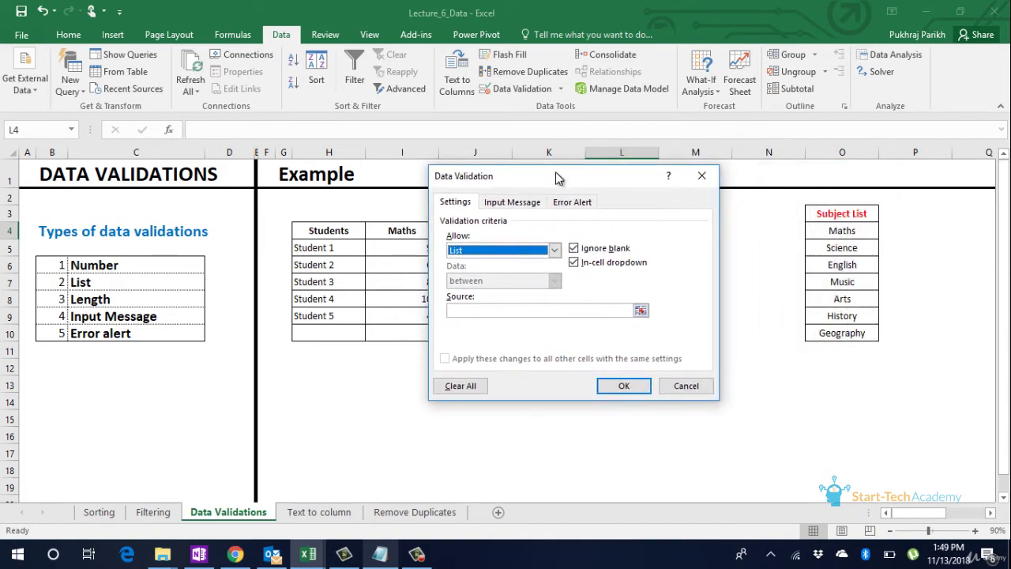
{"action": "left_click", "coordinate": [622, 313]}
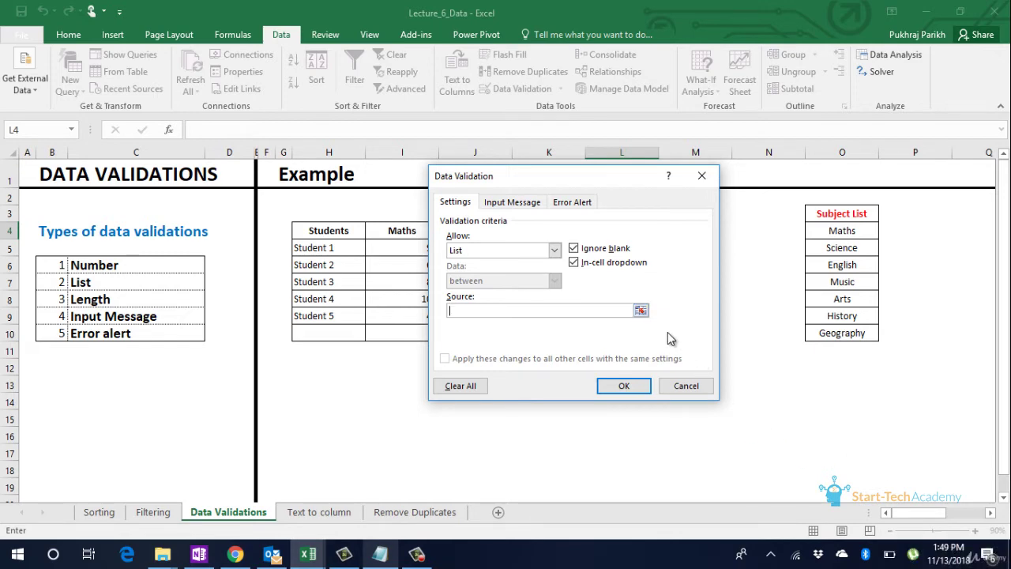
{"action": "left_click", "coordinate": [641, 312]}
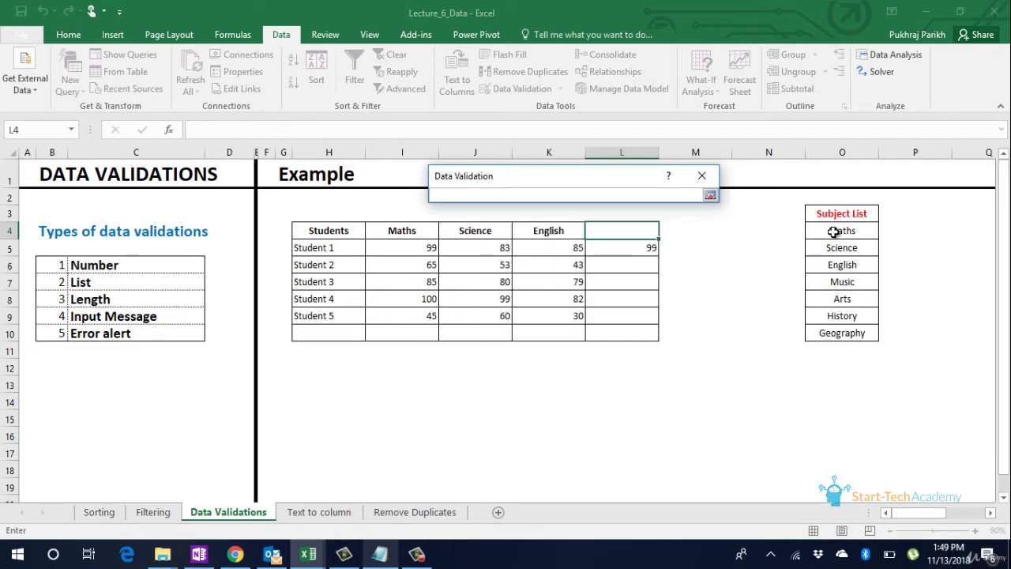
{"action": "left_click_drag", "start_coordinate": [840, 231], "coordinate": [828, 331]}
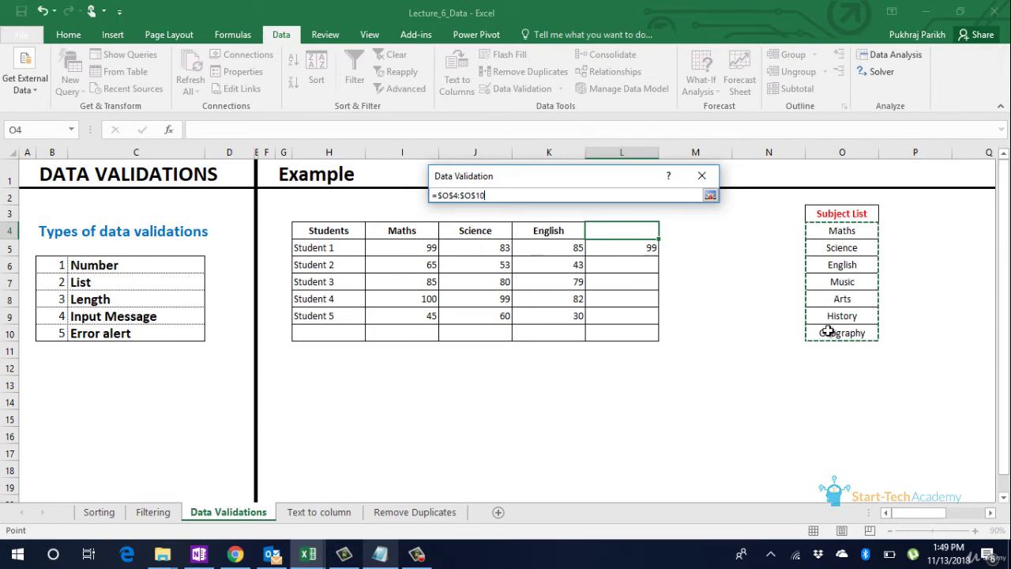
{"action": "key", "text": "Return"}
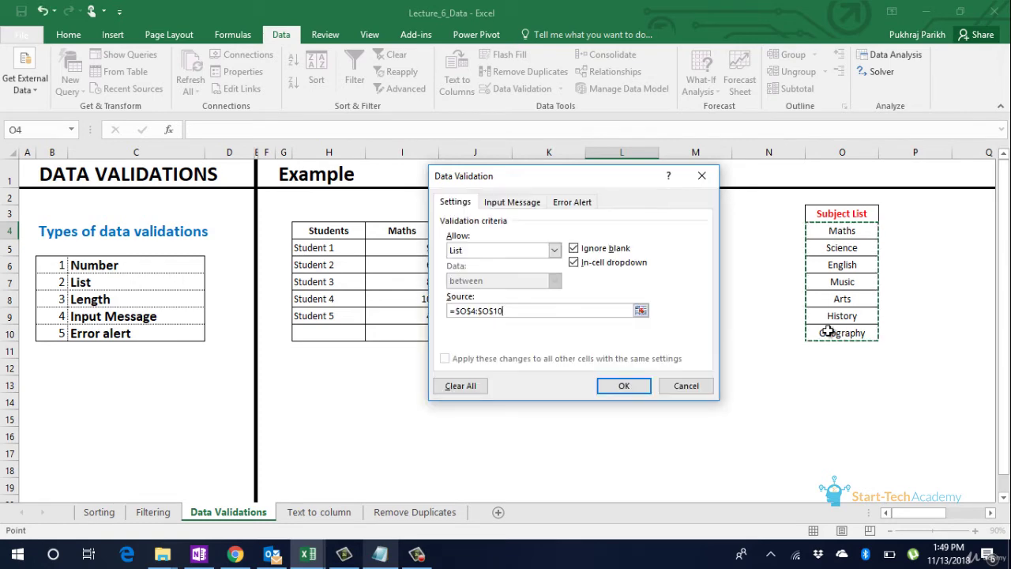
{"action": "left_click", "coordinate": [624, 387]}
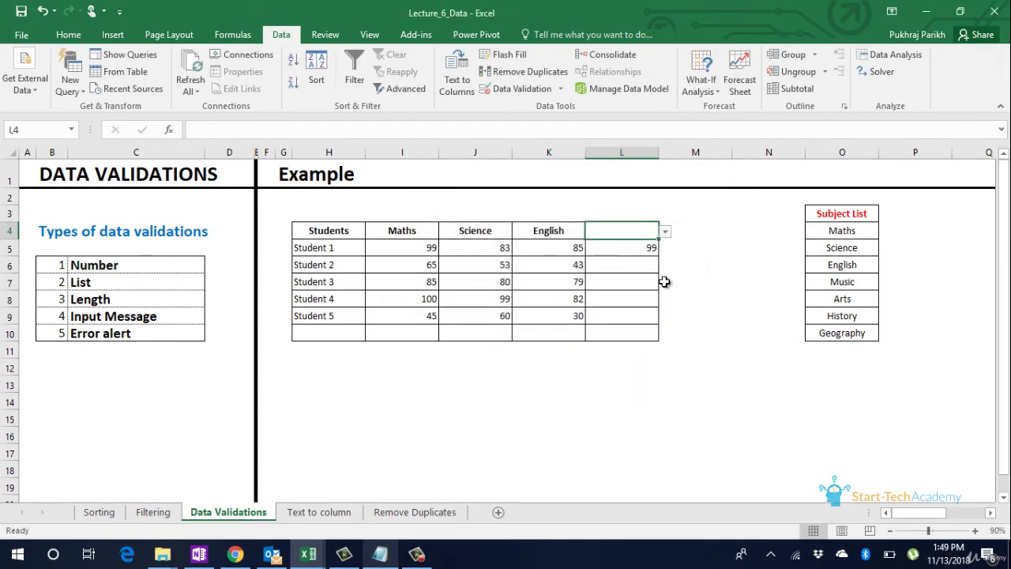
- Choose Music from the L4 subject dropdown
{"action": "left_click", "coordinate": [666, 233]}
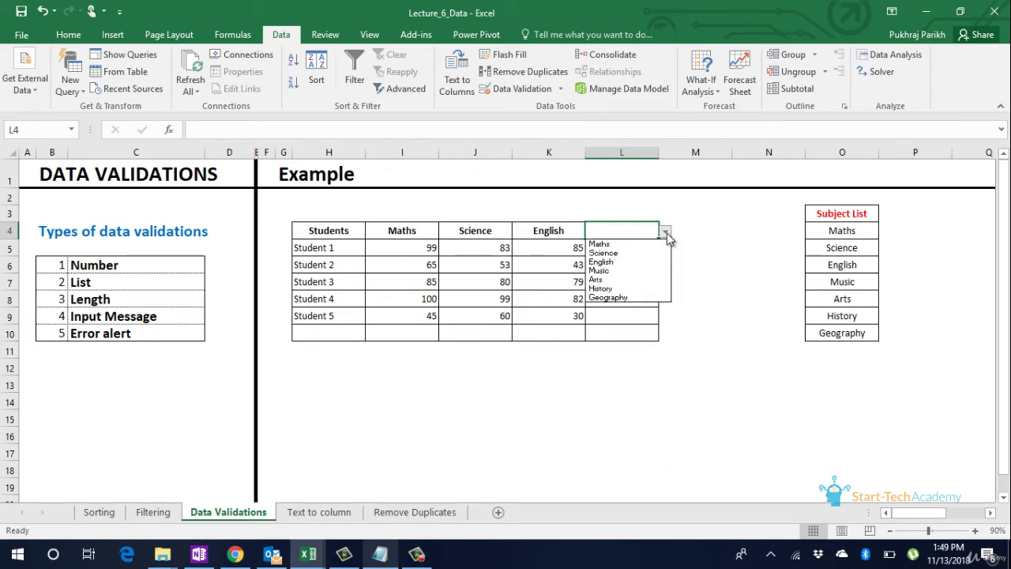
{"action": "left_click", "coordinate": [654, 271]}
{"action": "left_click", "coordinate": [645, 267]}
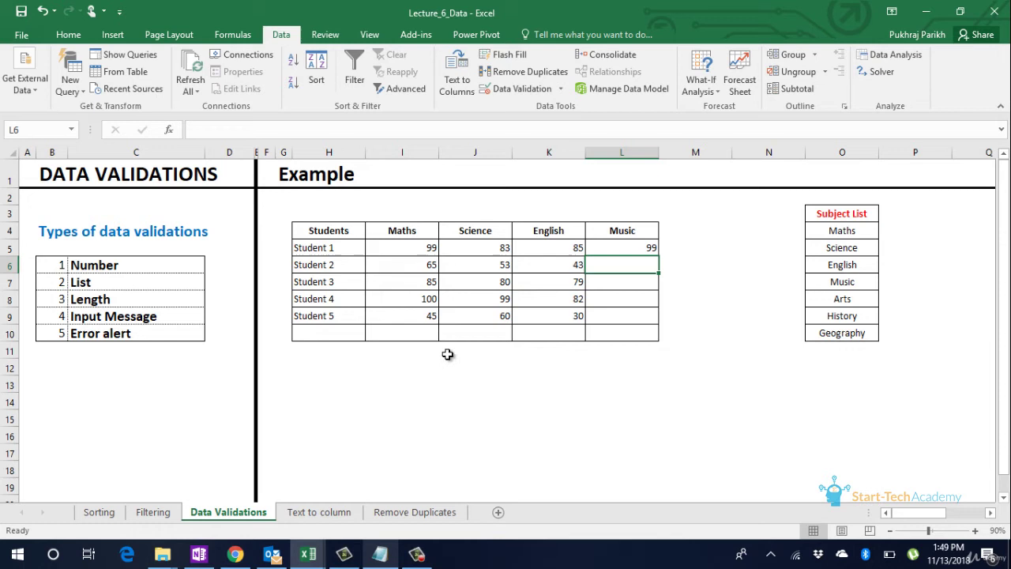
- Give H10 a Text length validation rule of less than 10 characters
{"action": "left_click", "coordinate": [352, 338]}
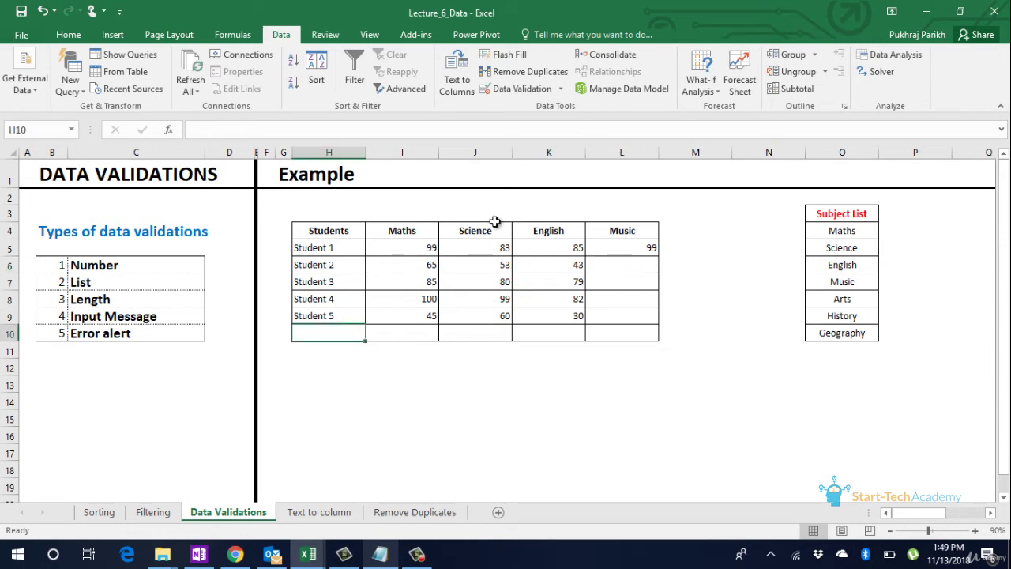
{"action": "left_click", "coordinate": [521, 89]}
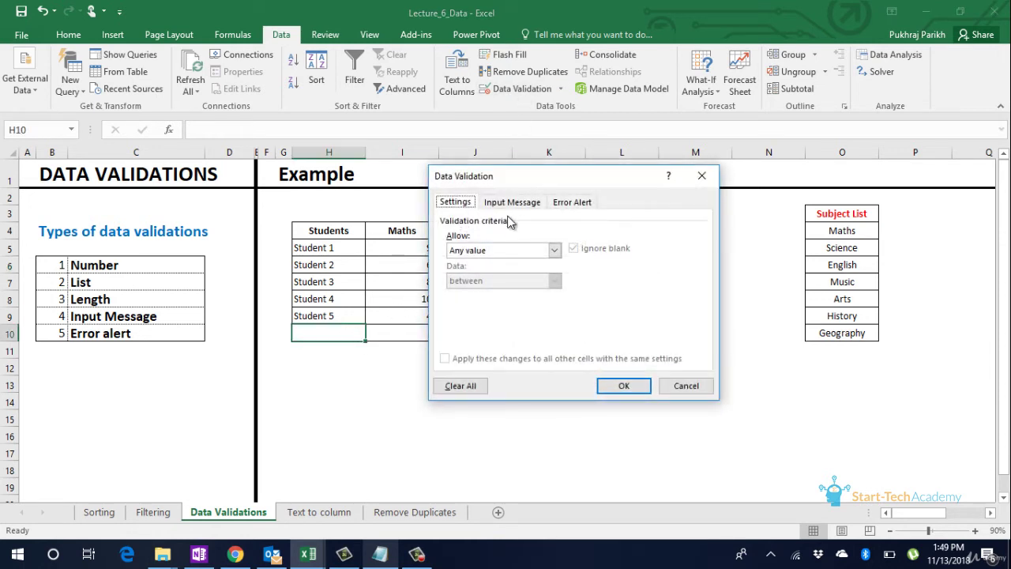
{"action": "left_click", "coordinate": [554, 250]}
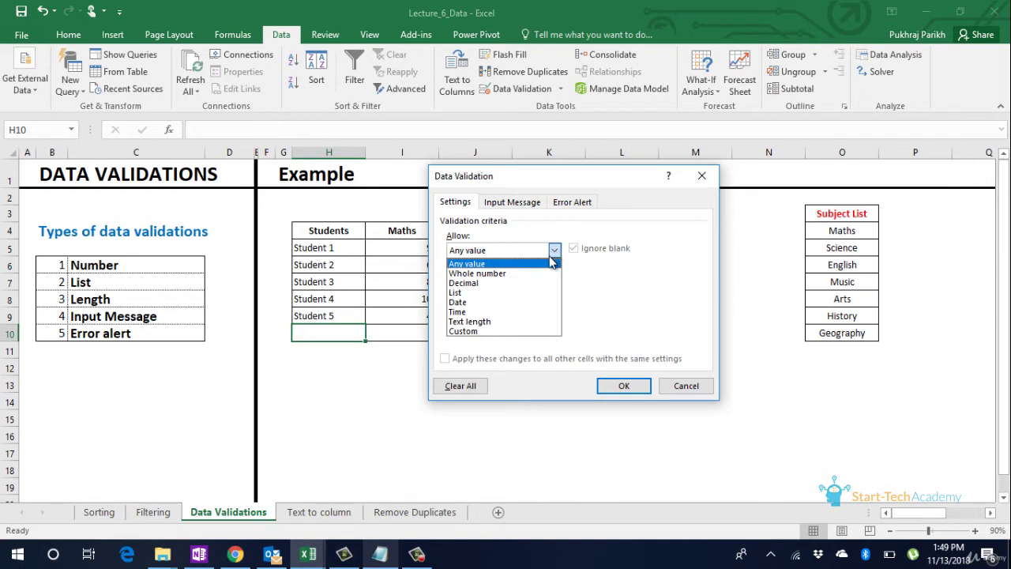
{"action": "left_click", "coordinate": [512, 323]}
{"action": "left_click", "coordinate": [556, 282]}
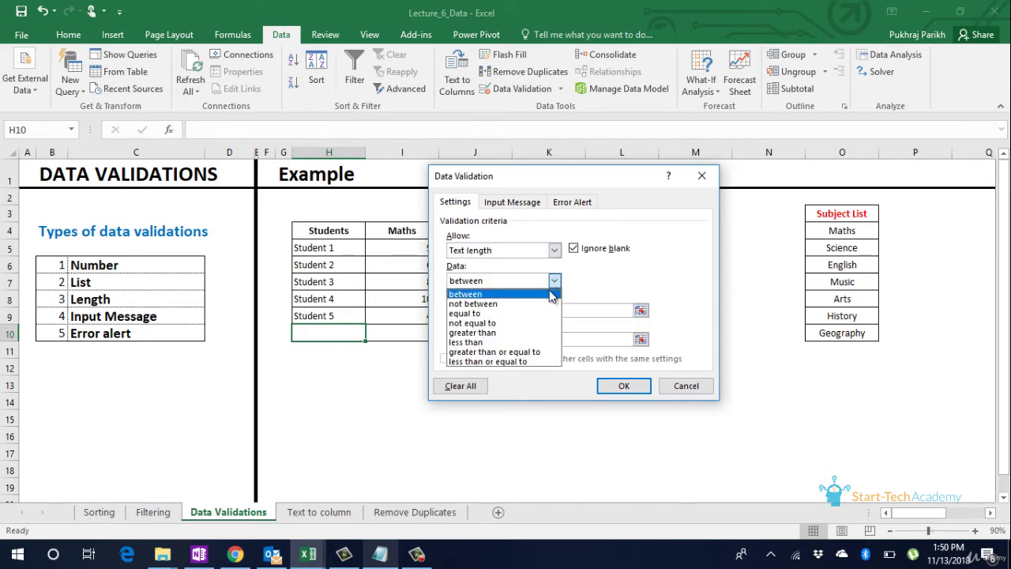
{"action": "left_click", "coordinate": [535, 342]}
{"action": "left_click", "coordinate": [523, 310]}
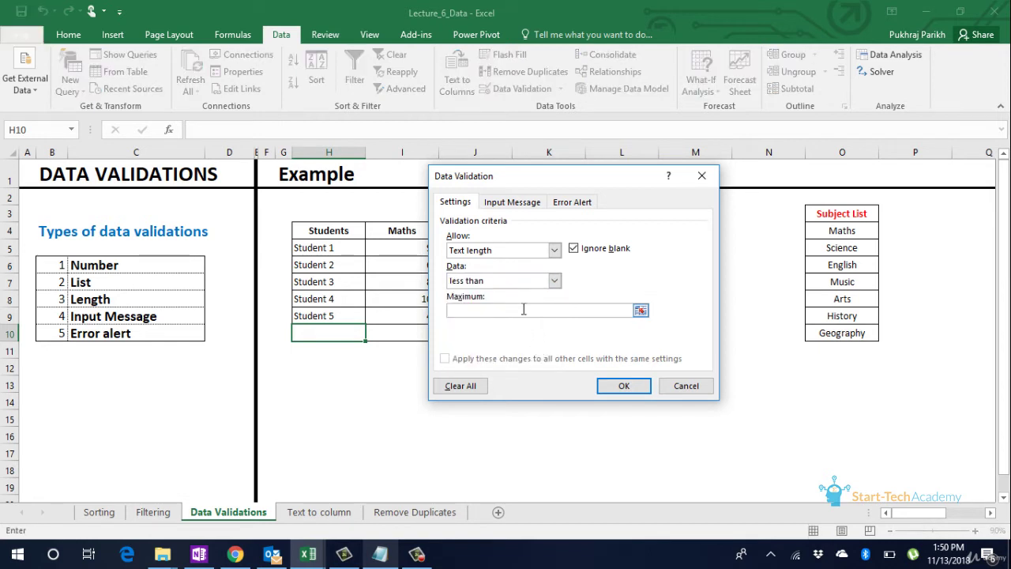
{"action": "type", "text": "10"}
{"action": "left_click", "coordinate": [646, 390]}
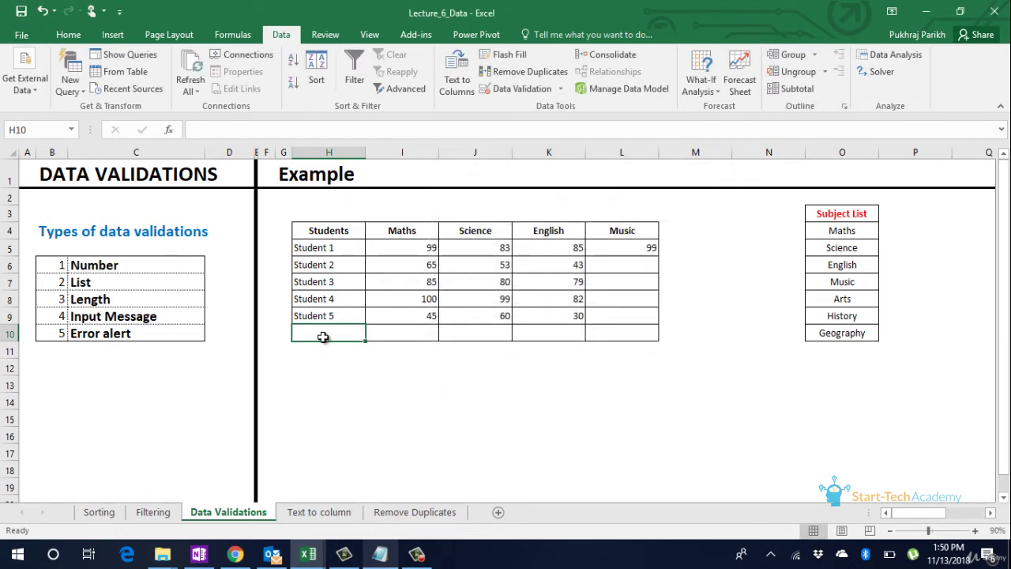
- Enter 'Student xy' in H10, and after the rejection, correct it to Student 6
{"action": "type", "text": "Stude"}
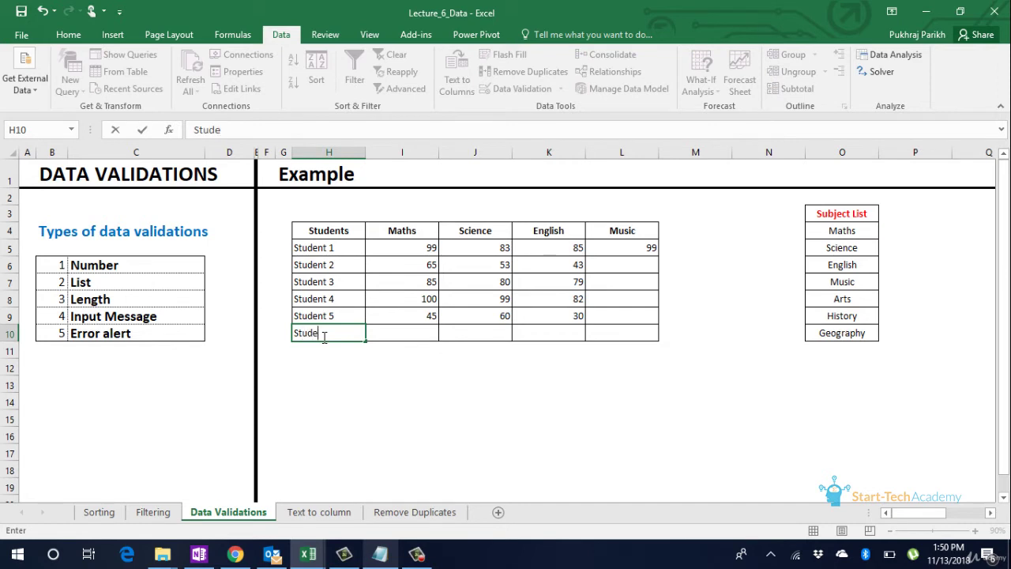
{"action": "type", "text": "nt xyz"}
{"action": "key", "text": "Return"}
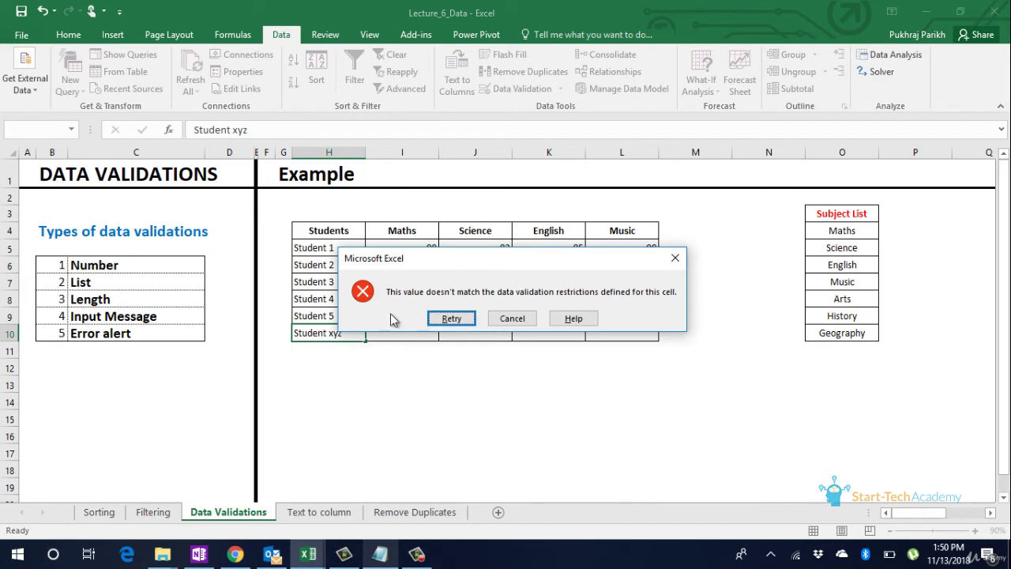
{"action": "left_click", "coordinate": [452, 319]}
{"action": "left_click", "coordinate": [350, 337]}
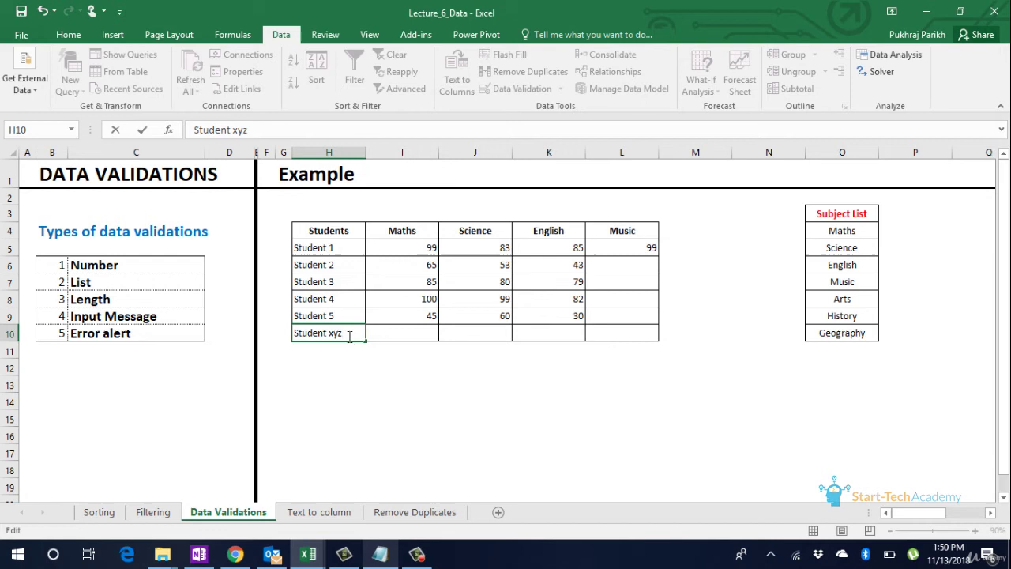
{"action": "key", "text": "BackSpace"}
{"action": "key", "text": "BackSpace"}
{"action": "key", "text": "Return"}
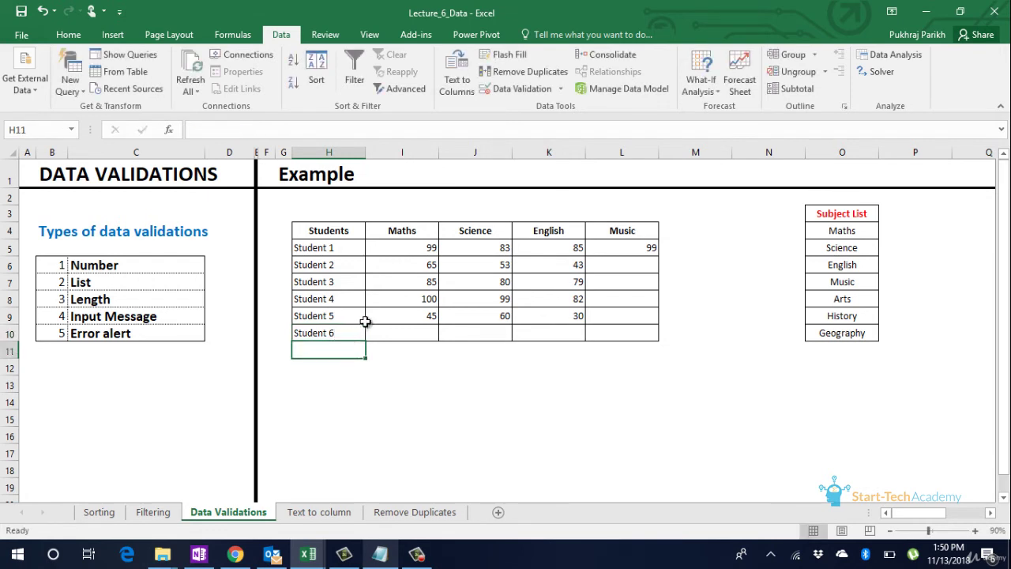
{"action": "left_click", "coordinate": [408, 336]}
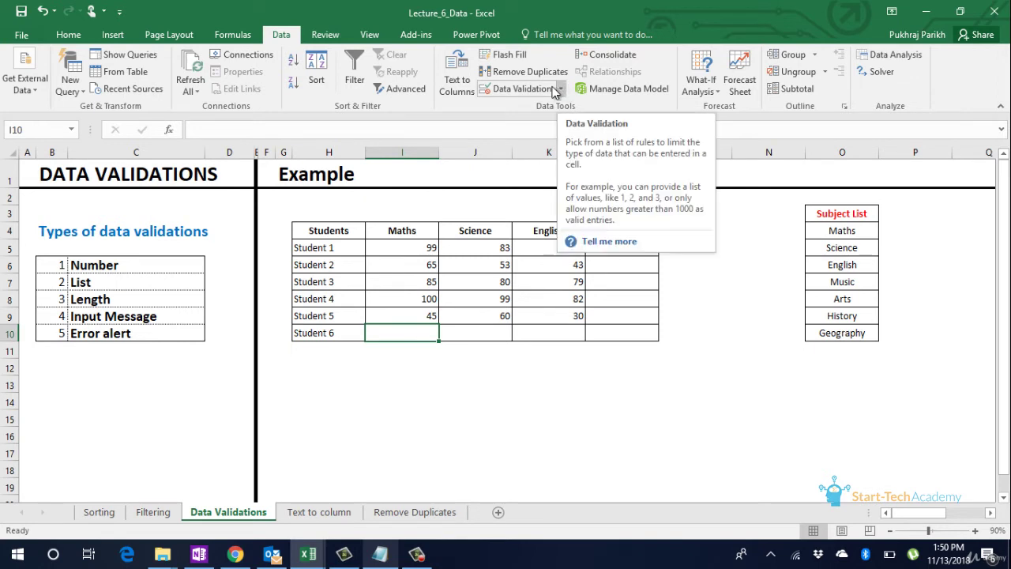
- Add an input message to I10 titled 'Input rules' reading 'Score should be less than 100'
{"action": "left_click", "coordinate": [522, 89]}
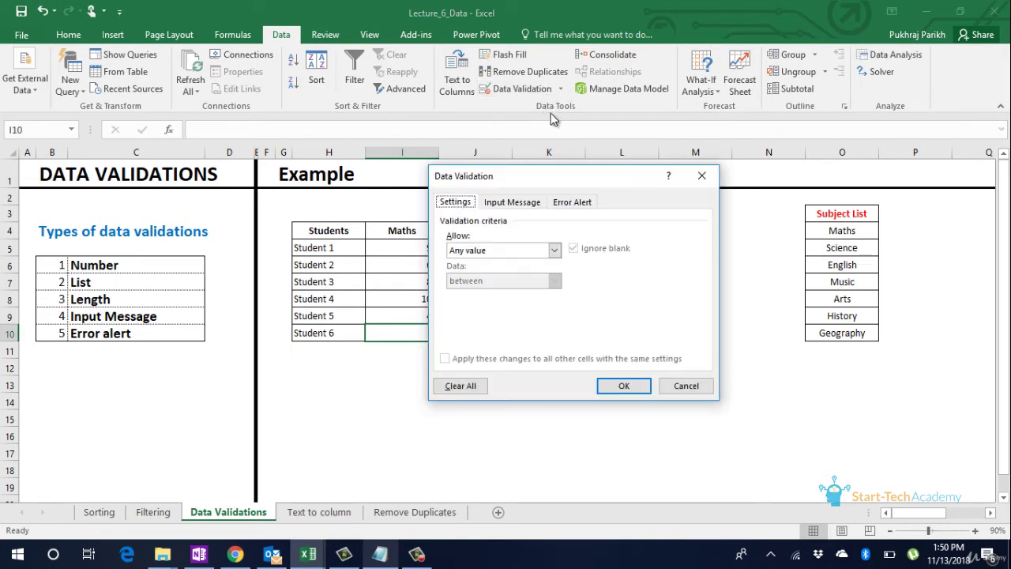
{"action": "left_click", "coordinate": [527, 203]}
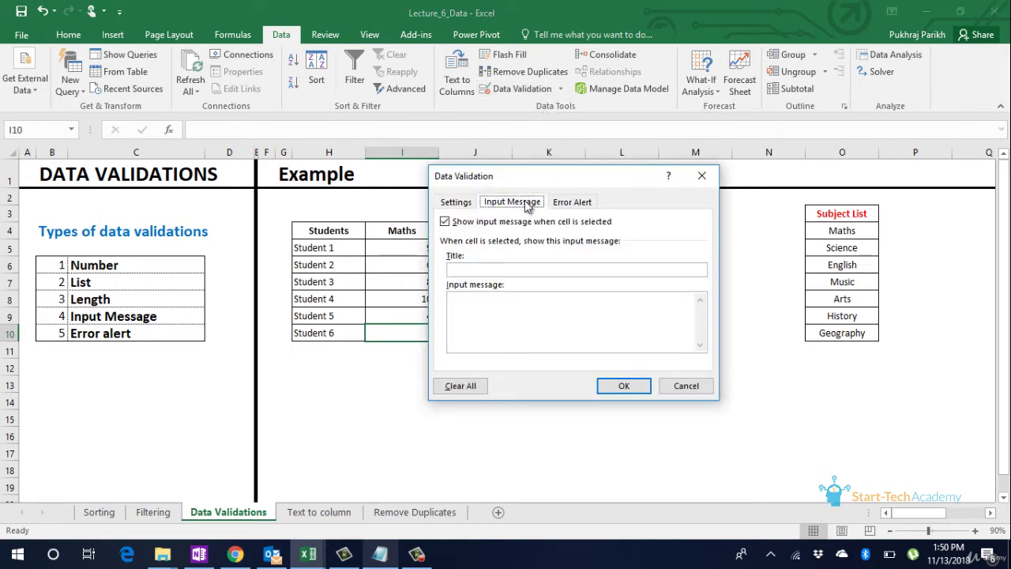
{"action": "left_click", "coordinate": [573, 208]}
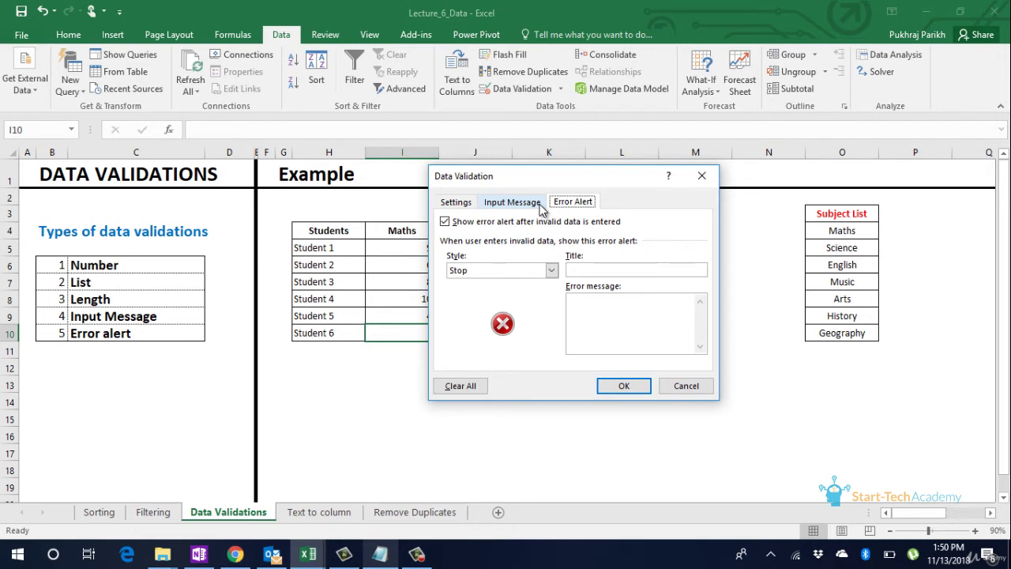
{"action": "left_click", "coordinate": [542, 207]}
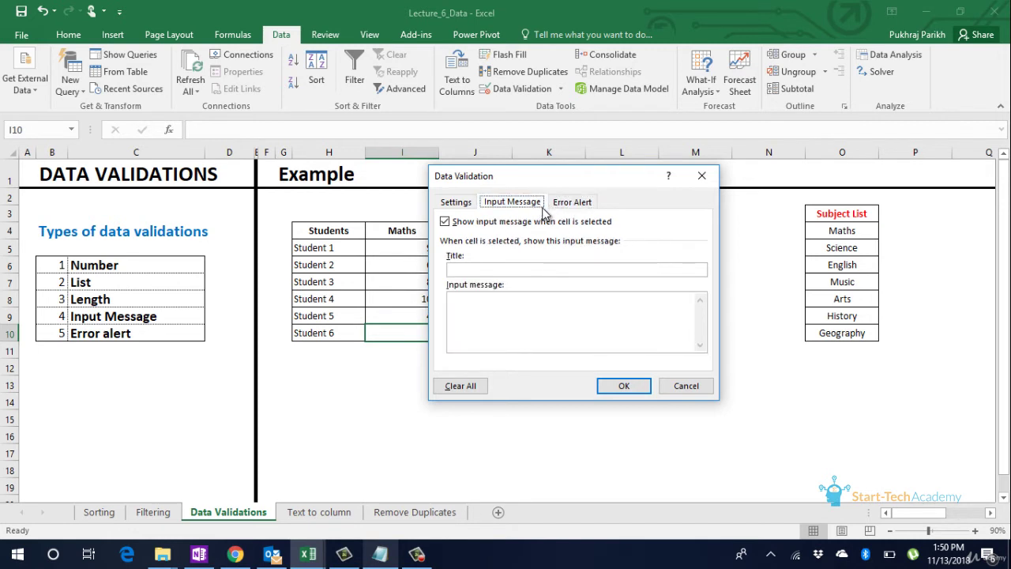
{"action": "left_click", "coordinate": [531, 266]}
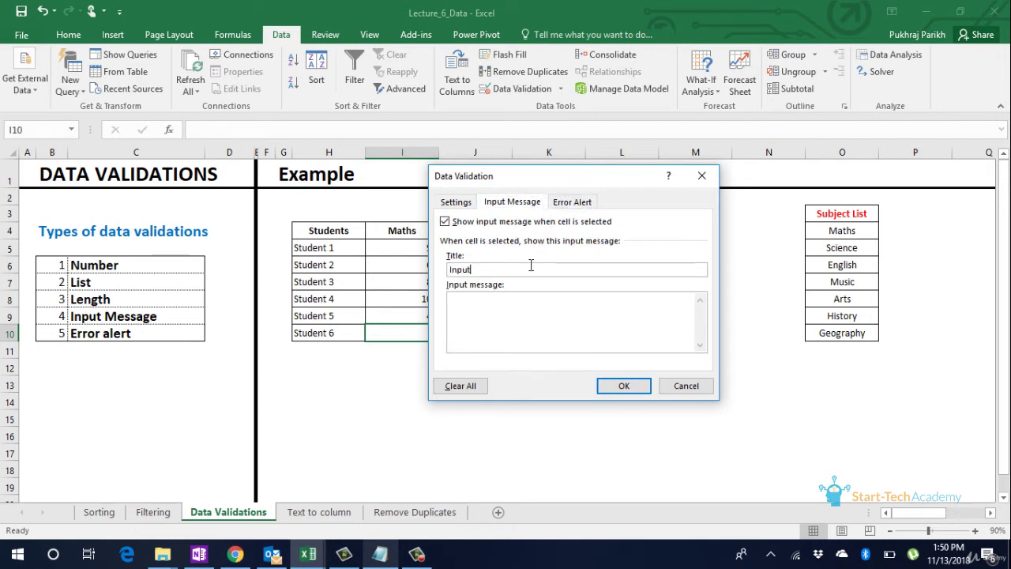
{"action": "type", "text": "Input rul"}
{"action": "left_click", "coordinate": [511, 316]}
{"action": "type", "text": "Score should be less "}
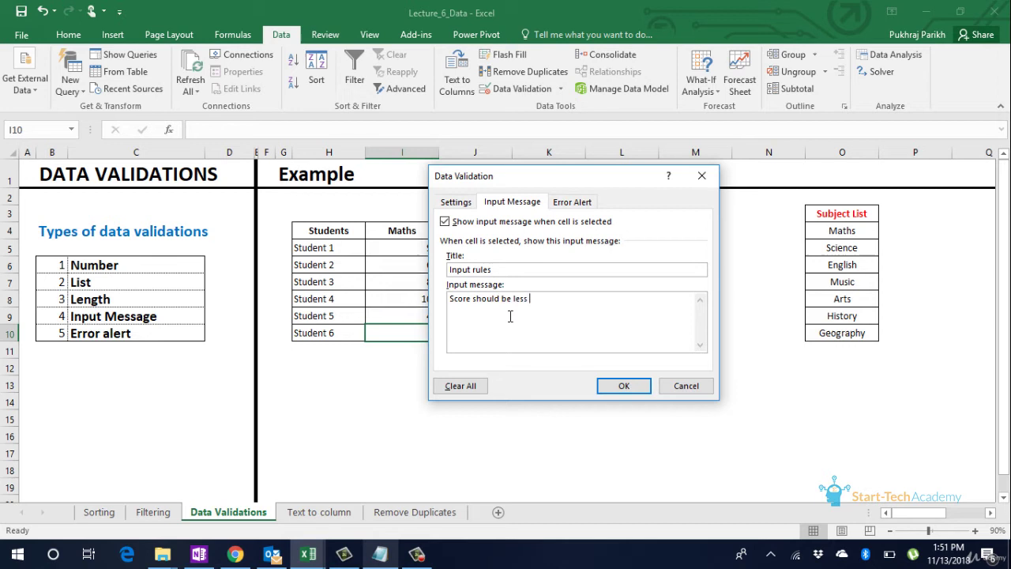
{"action": "type", "text": "than 100"}
- Give I10 a Warning-style error alert titled 'Error in data entry' and apply it
{"action": "left_click", "coordinate": [571, 202]}
{"action": "left_click", "coordinate": [595, 268]}
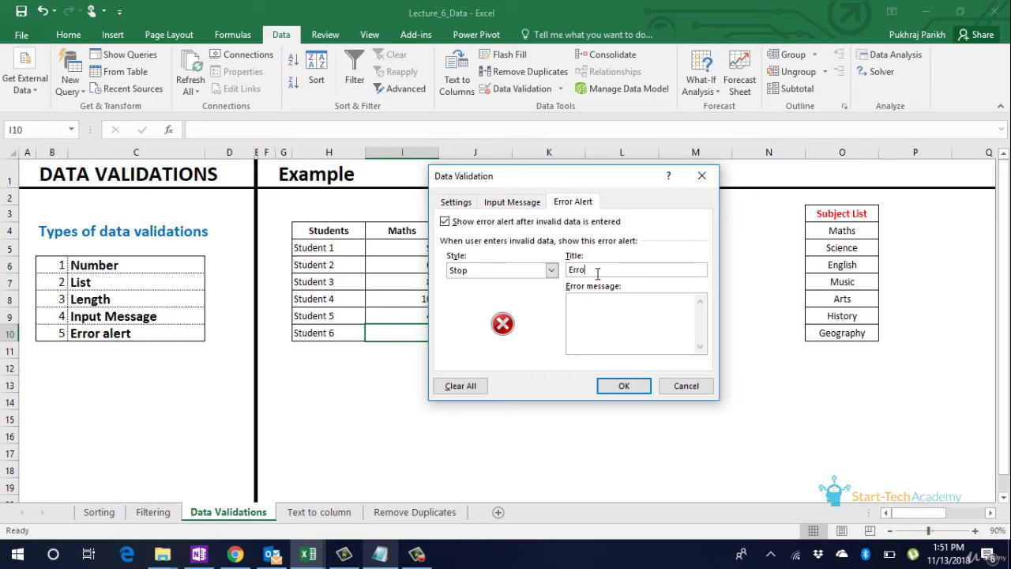
{"action": "type", "text": "Error in data entry"}
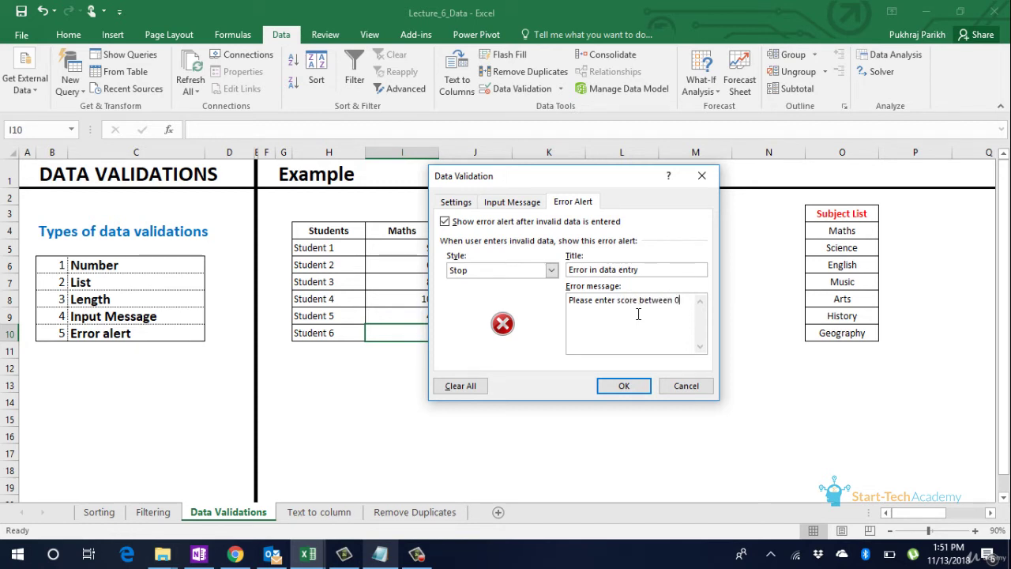
{"action": "type", "text": "nd 100"}
{"action": "left_click", "coordinate": [551, 270]}
{"action": "left_click", "coordinate": [544, 280]}
{"action": "key", "text": "Down"}
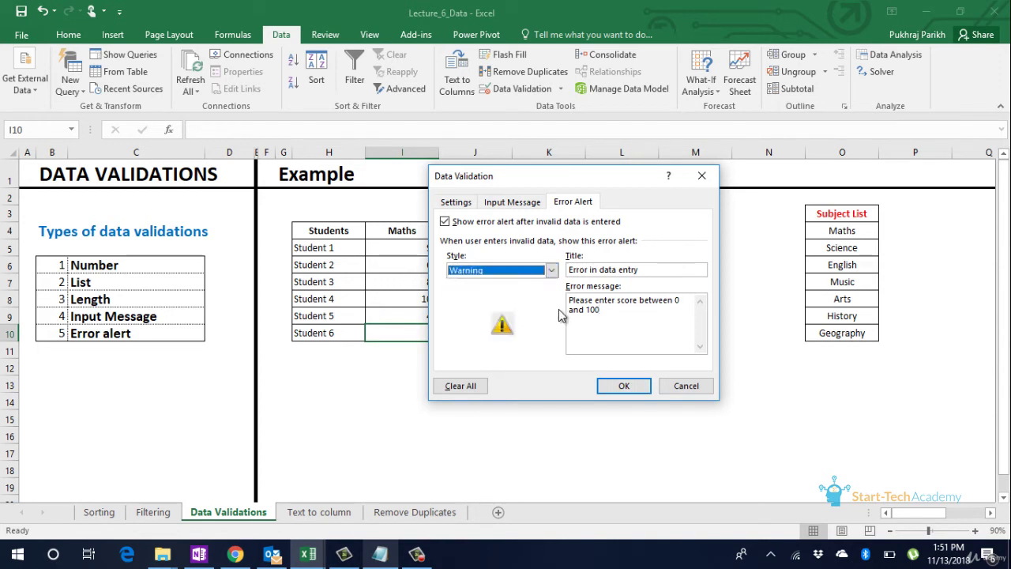
{"action": "left_click", "coordinate": [624, 388]}
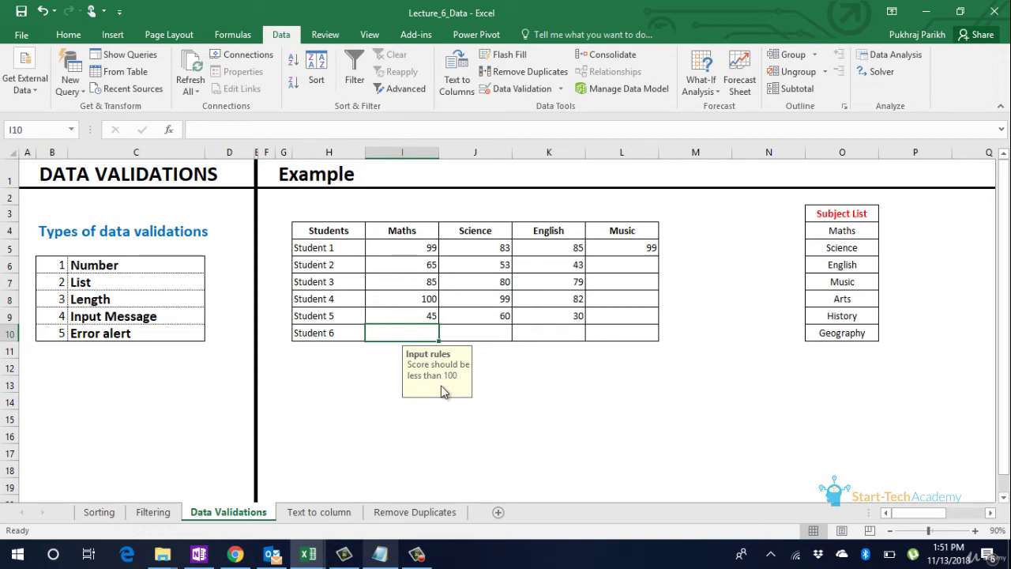
- Enter 110 in I10 as Student 6's Maths score, despite its input prompt
{"action": "left_click", "coordinate": [447, 338]}
{"action": "left_click", "coordinate": [420, 335]}
{"action": "type", "text": "110"}
{"action": "key", "text": "Return"}
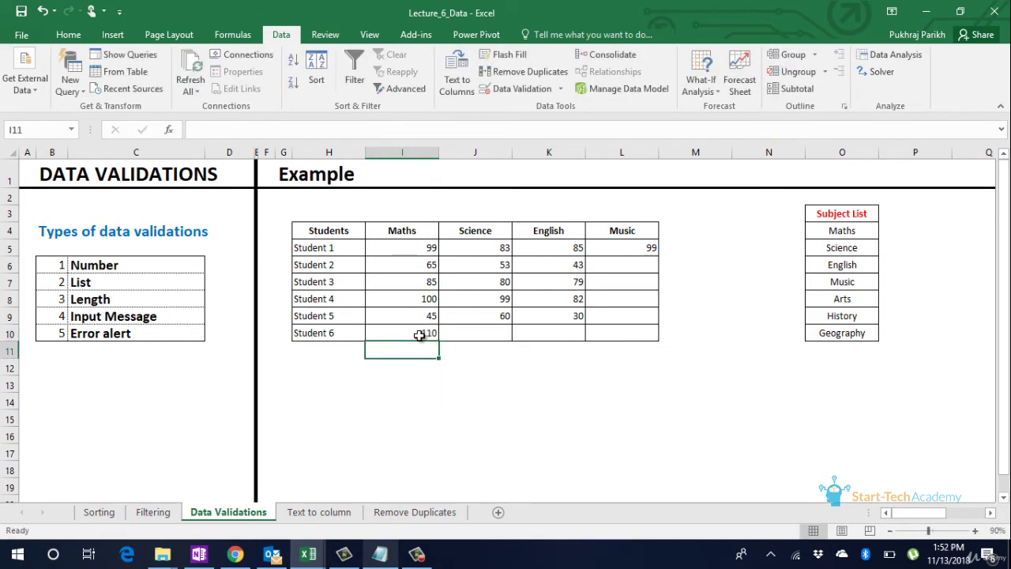
{"action": "left_click", "coordinate": [420, 335]}
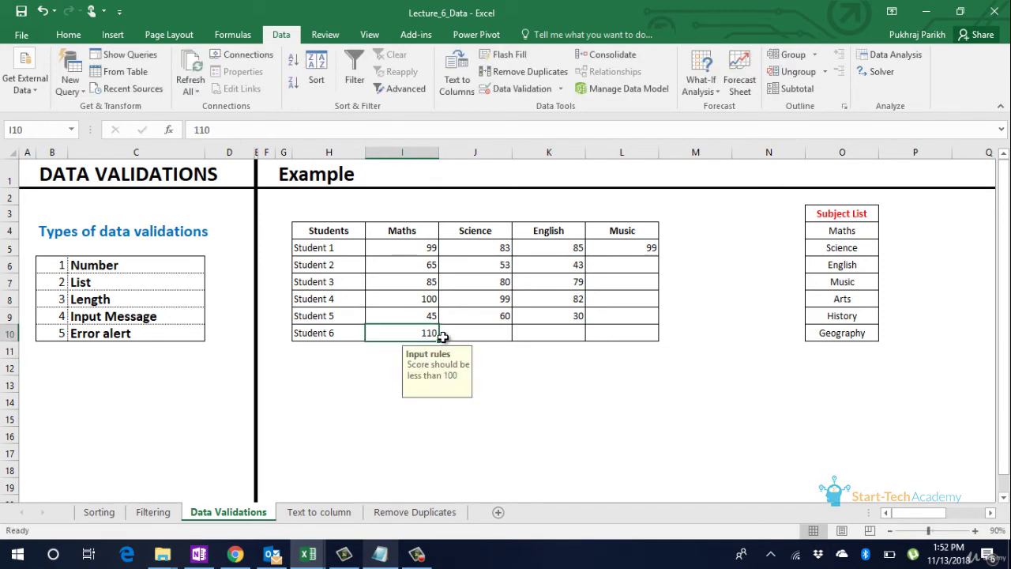
- Restrict I10 to whole numbers between 0 and 100
{"action": "left_click", "coordinate": [535, 89]}
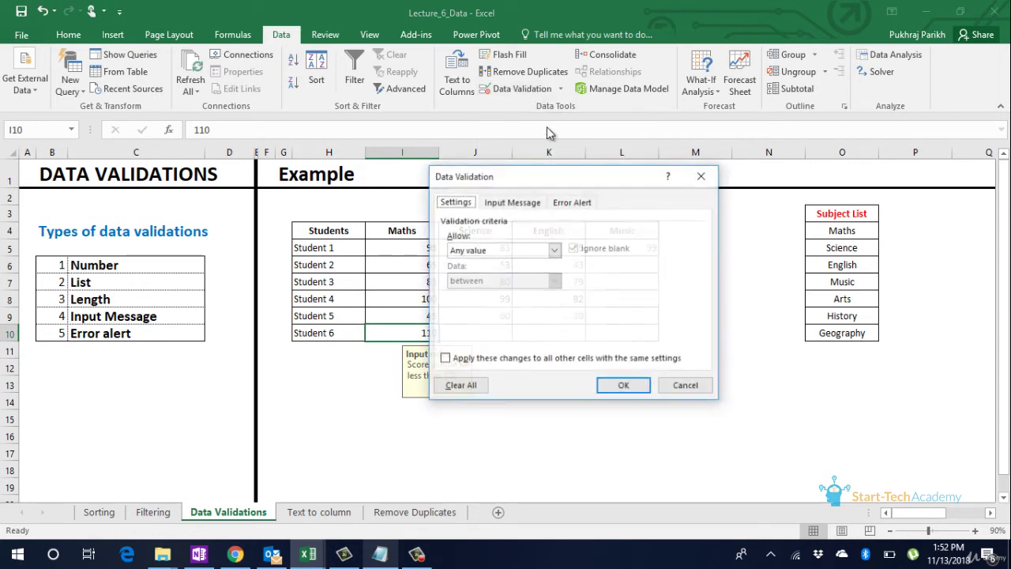
{"action": "left_click", "coordinate": [536, 251]}
{"action": "left_click", "coordinate": [512, 280]}
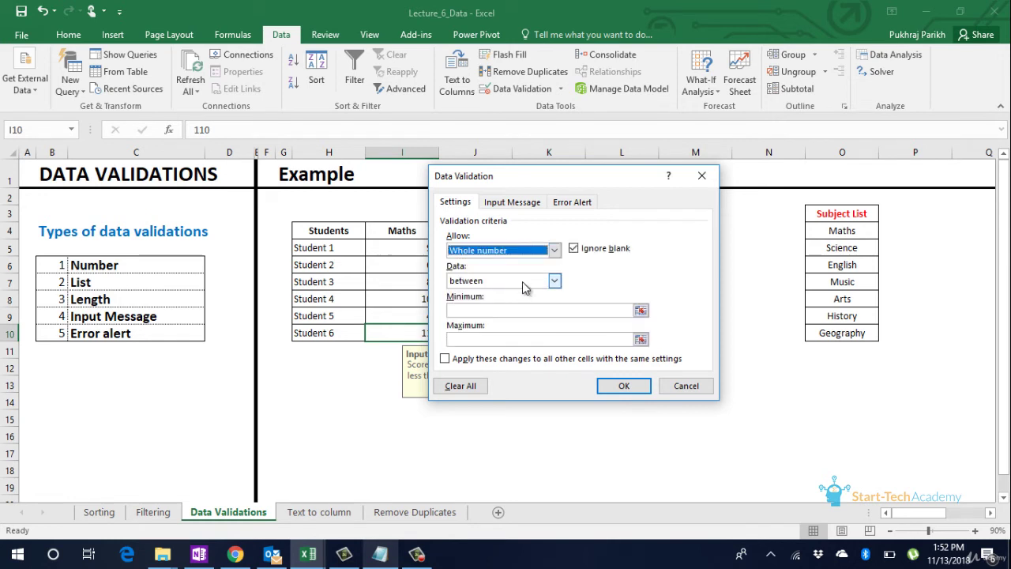
{"action": "left_click", "coordinate": [499, 310]}
{"action": "type", "text": "0"}
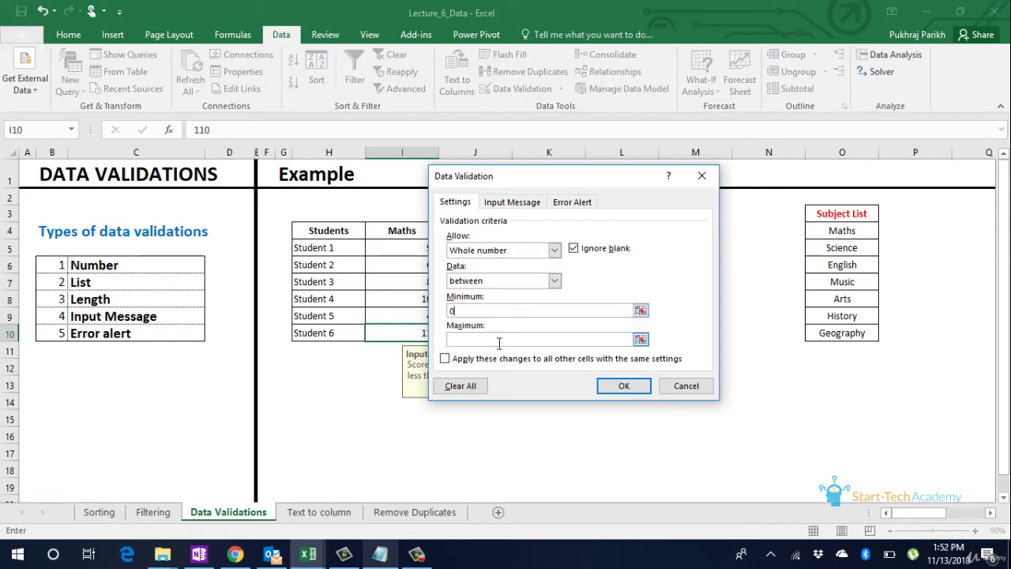
{"action": "left_click", "coordinate": [499, 343]}
{"action": "type", "text": "100"}
{"action": "left_click", "coordinate": [511, 203]}
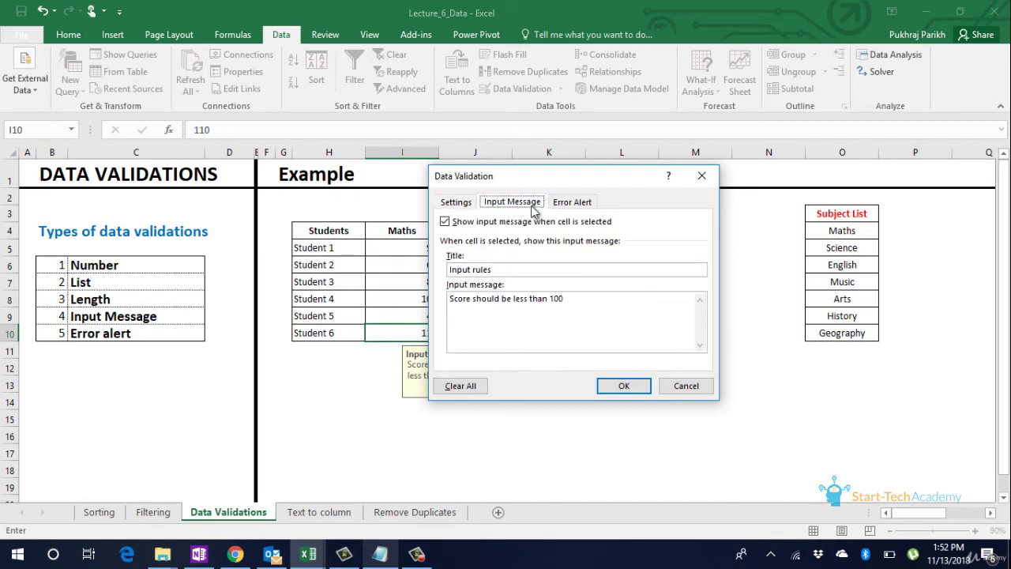
{"action": "left_click", "coordinate": [559, 203]}
{"action": "left_click", "coordinate": [457, 202]}
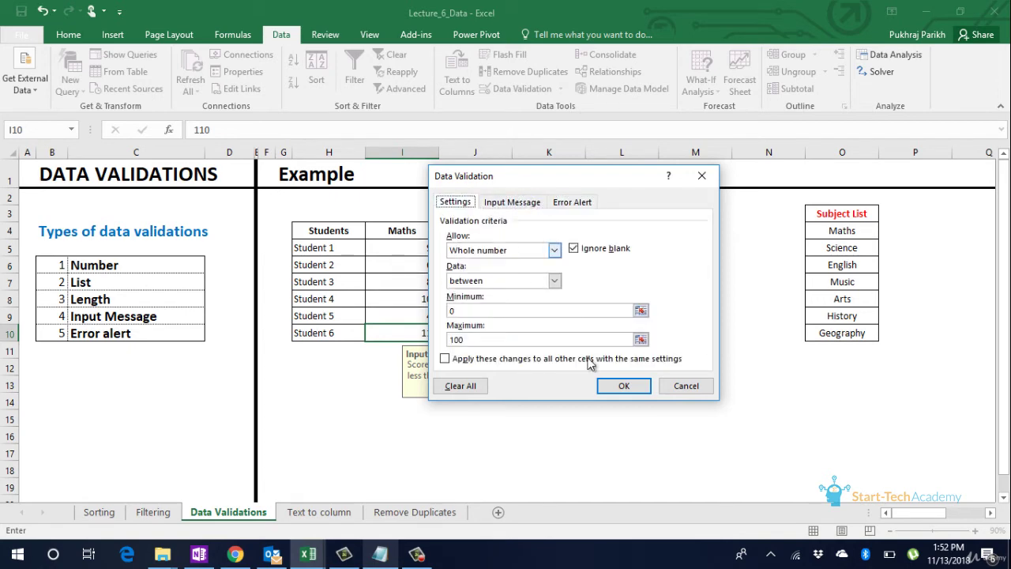
{"action": "left_click", "coordinate": [617, 386]}
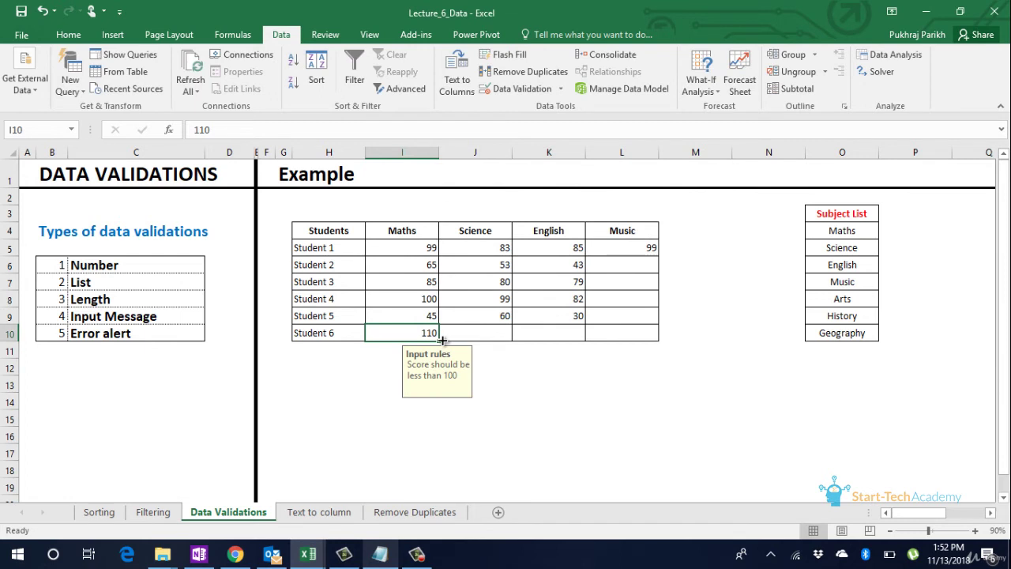
- Re-commit 110 in I10, keep it past the warning, and return to the cell
{"action": "key", "text": "F2"}
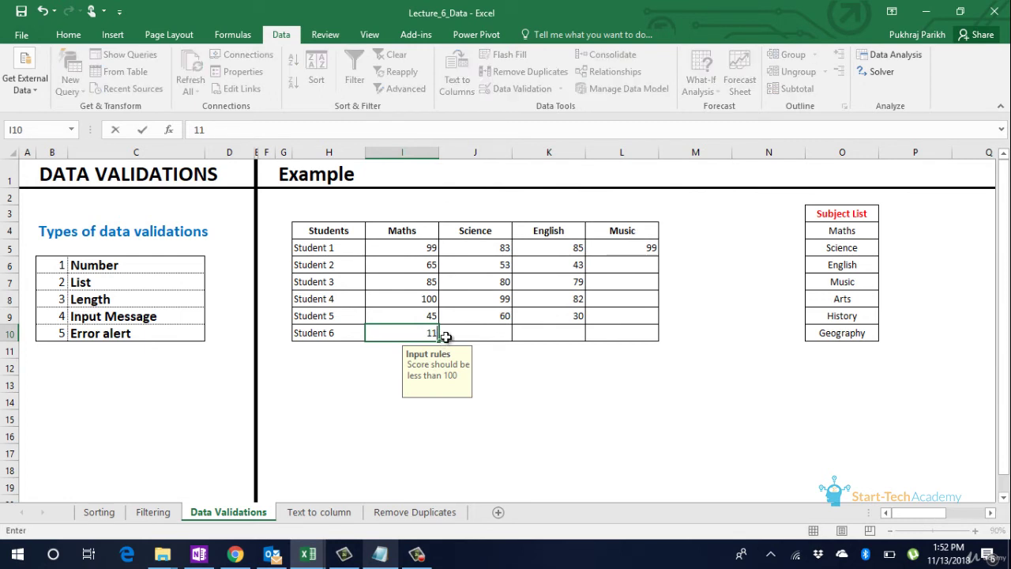
{"action": "key", "text": "Return"}
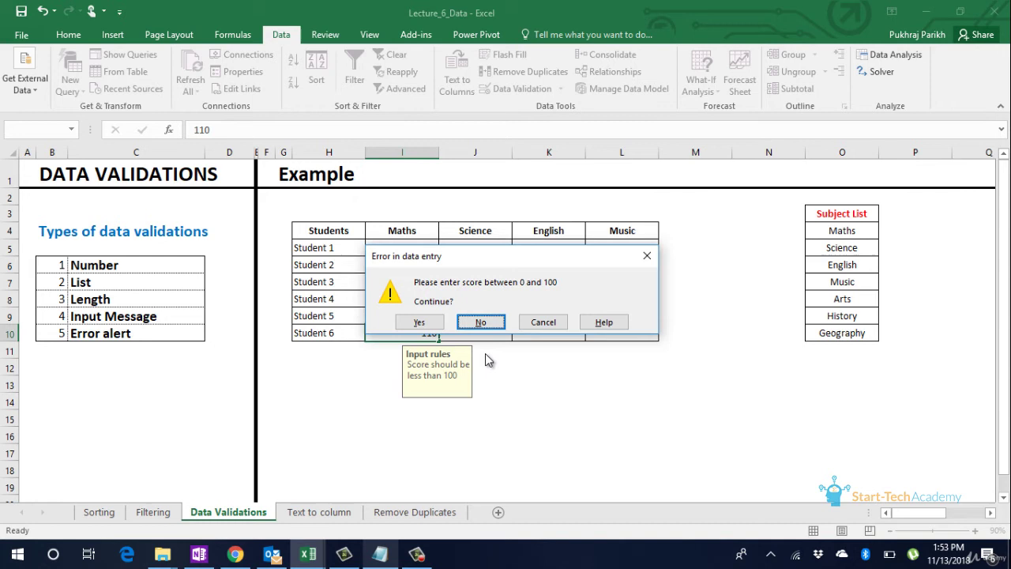
{"action": "left_click", "coordinate": [420, 322]}
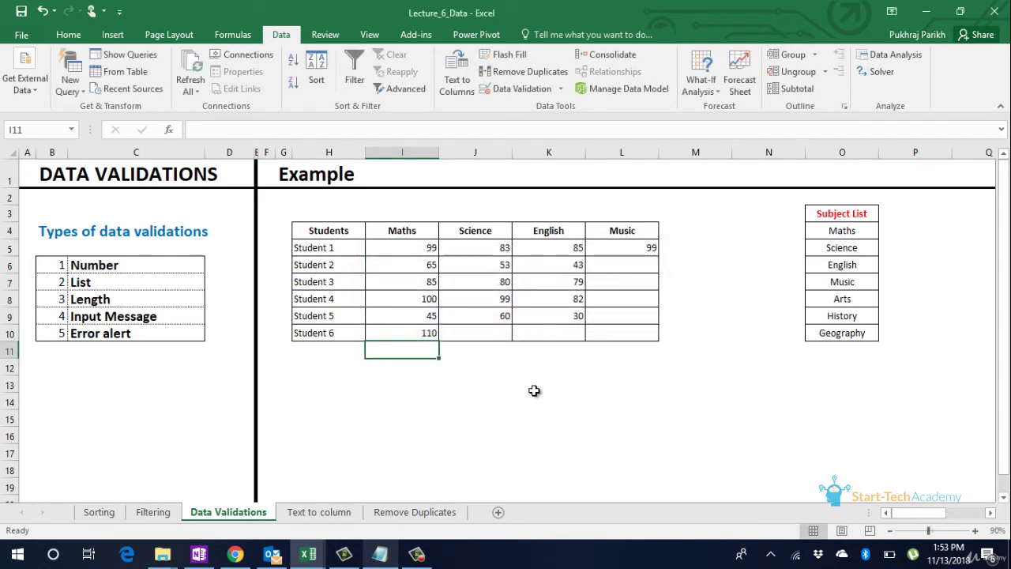
{"action": "left_click", "coordinate": [419, 329]}
{"action": "left_click", "coordinate": [498, 332]}
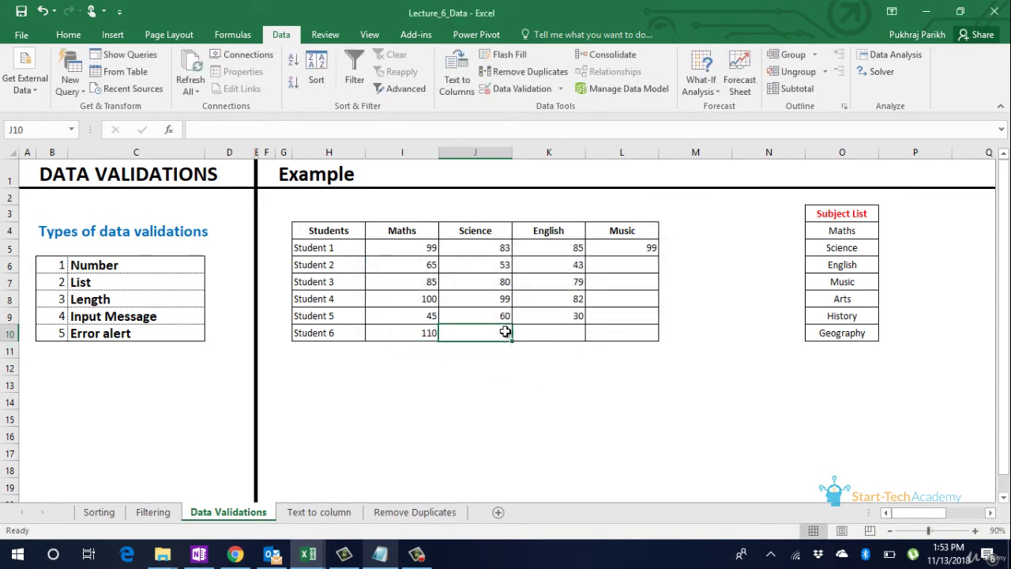
{"action": "key", "text": "Left"}
- Enter 0 in I10, then show Notepad's extra score lines over the Text to column sheet
{"action": "type", "text": "0"}
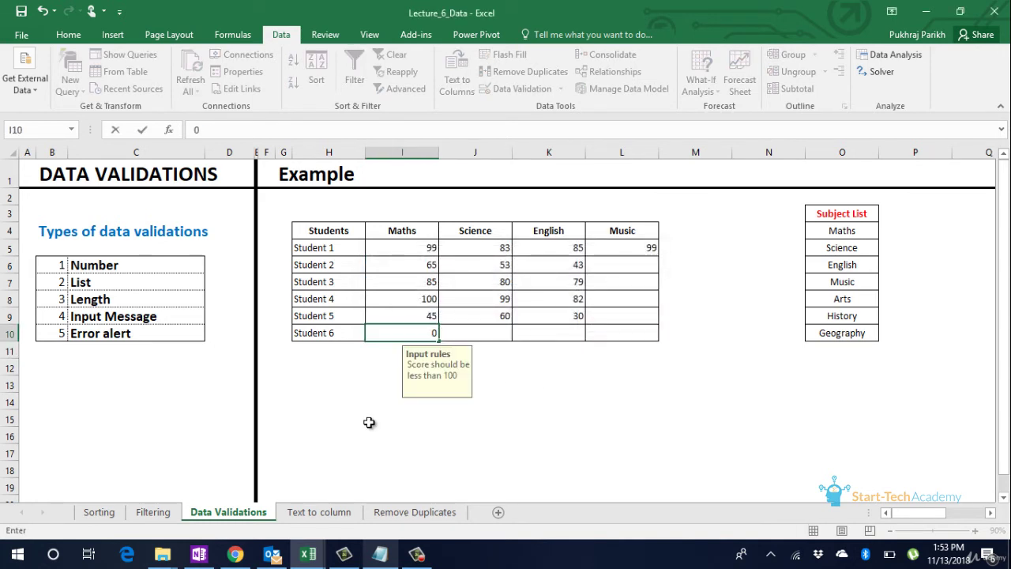
{"action": "left_click", "coordinate": [321, 511]}
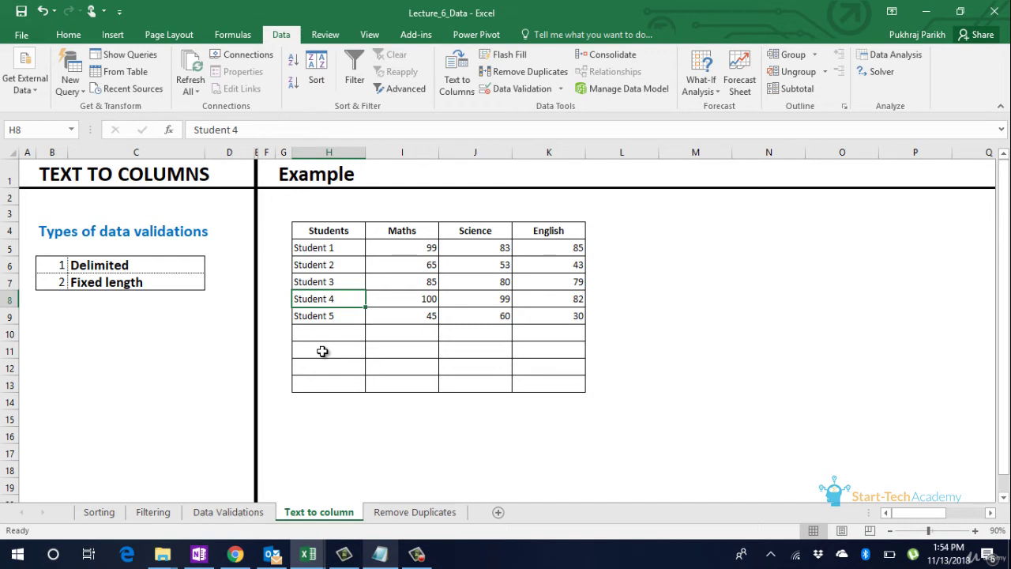
{"action": "left_click", "coordinate": [380, 555]}
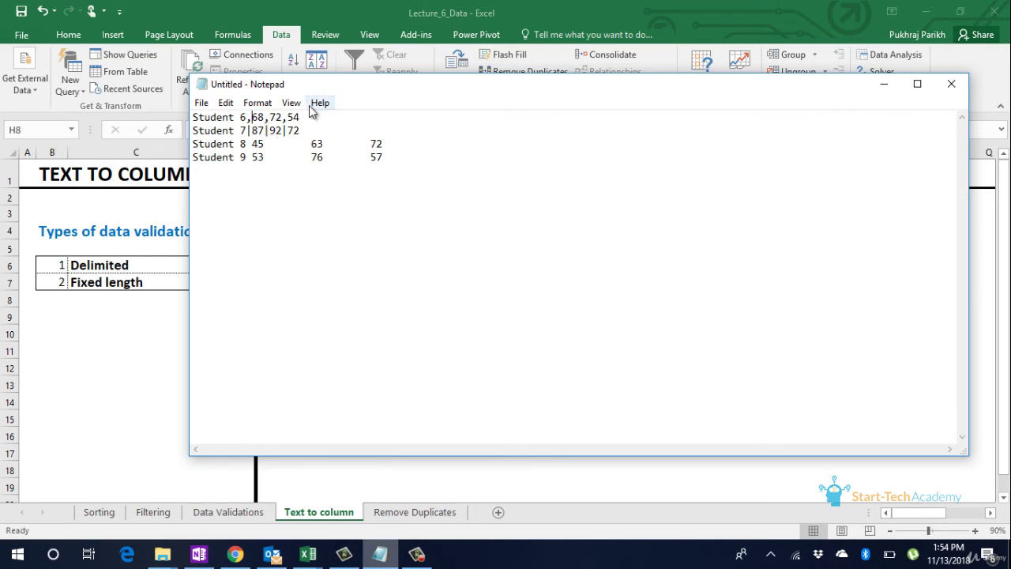
- Paste the 'Student 6,68,72,54' line from Notepad into cell H10
{"action": "left_click_drag", "start_coordinate": [300, 117], "coordinate": [190, 125]}
{"action": "left_click_drag", "start_coordinate": [308, 120], "coordinate": [192, 117]}
{"action": "key", "text": "ctrl+c"}
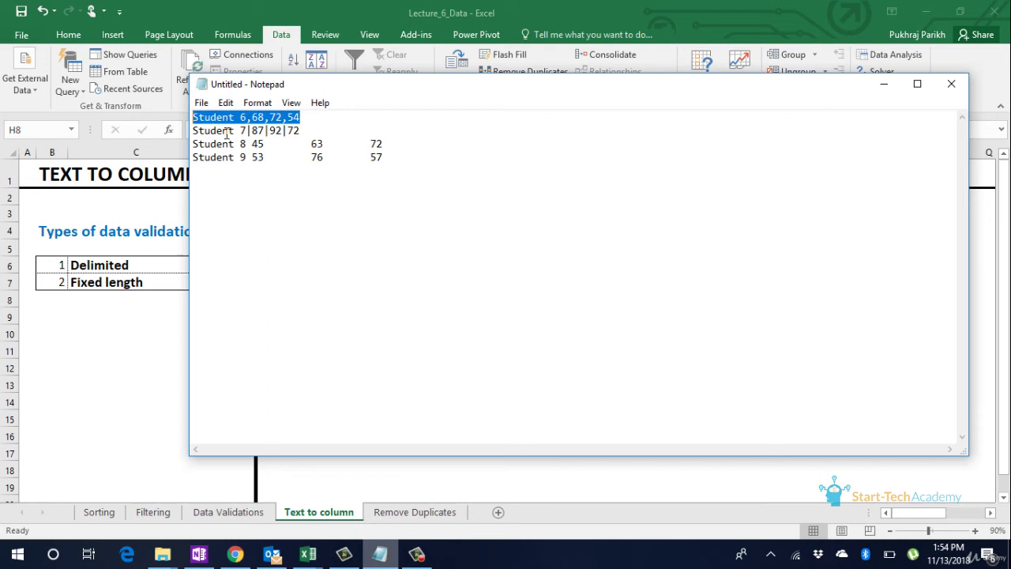
{"action": "left_click", "coordinate": [884, 84]}
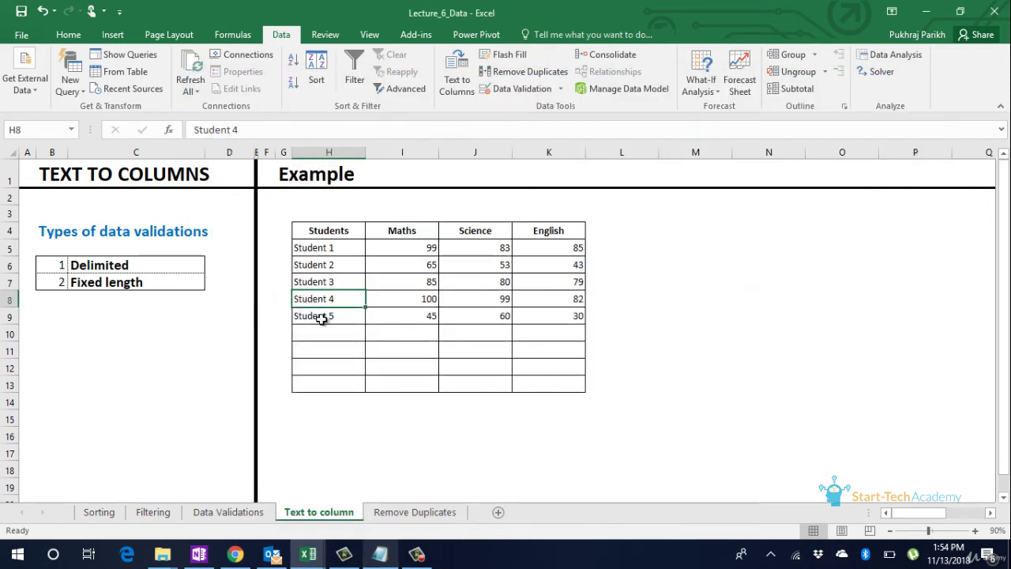
{"action": "left_click", "coordinate": [324, 331]}
{"action": "key", "text": "ctrl+v"}
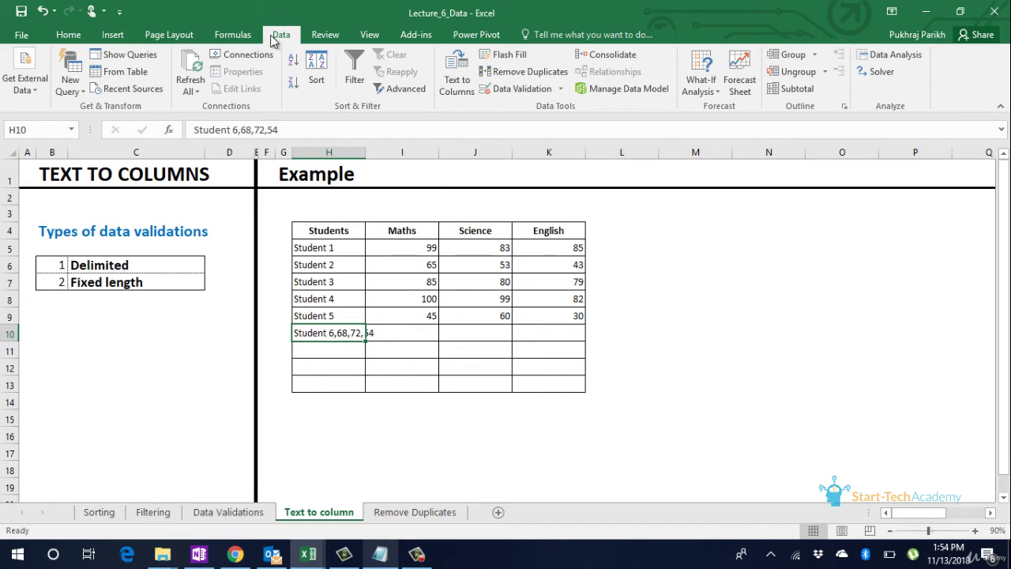
- Split H10 at commas with Text to Columns into Student 6, 68, 72, 54
{"action": "left_click", "coordinate": [466, 87]}
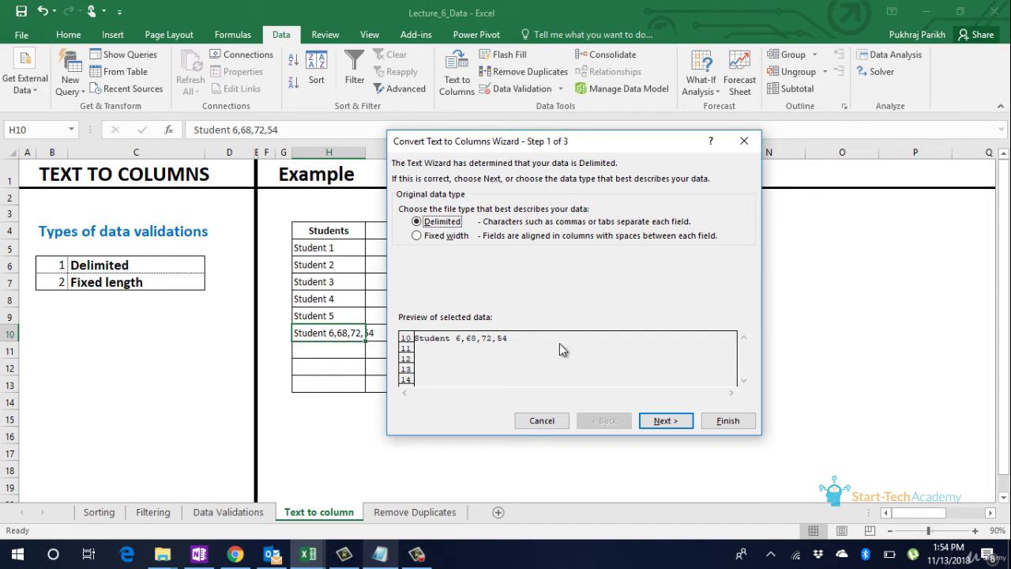
{"action": "left_click", "coordinate": [663, 422]}
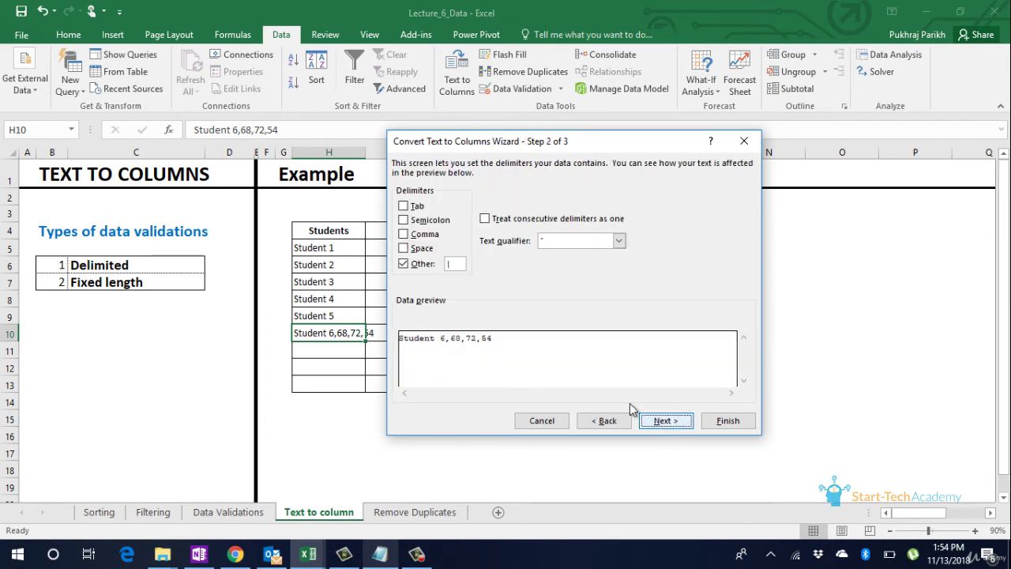
{"action": "left_click", "coordinate": [409, 237]}
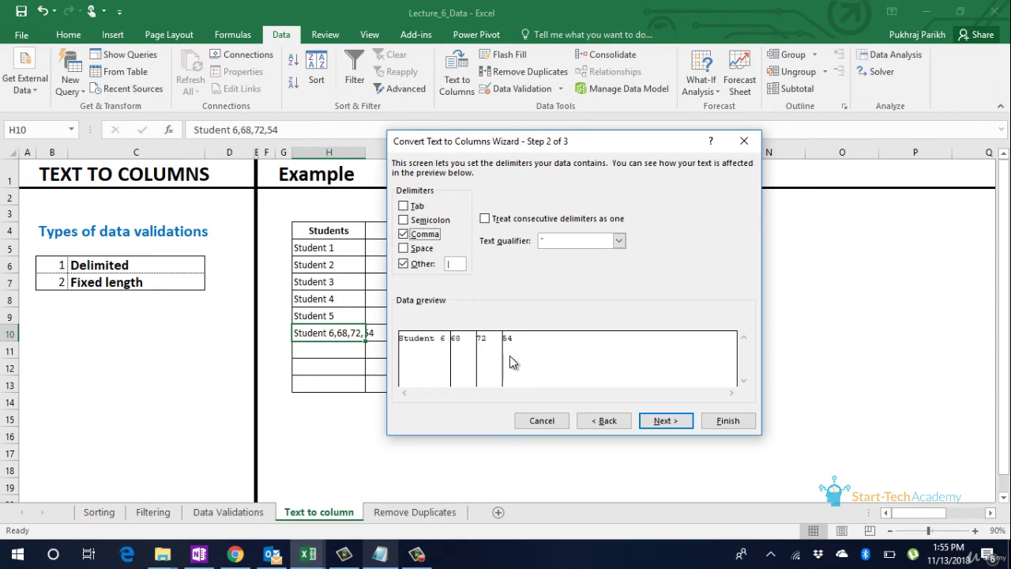
{"action": "left_click", "coordinate": [666, 421]}
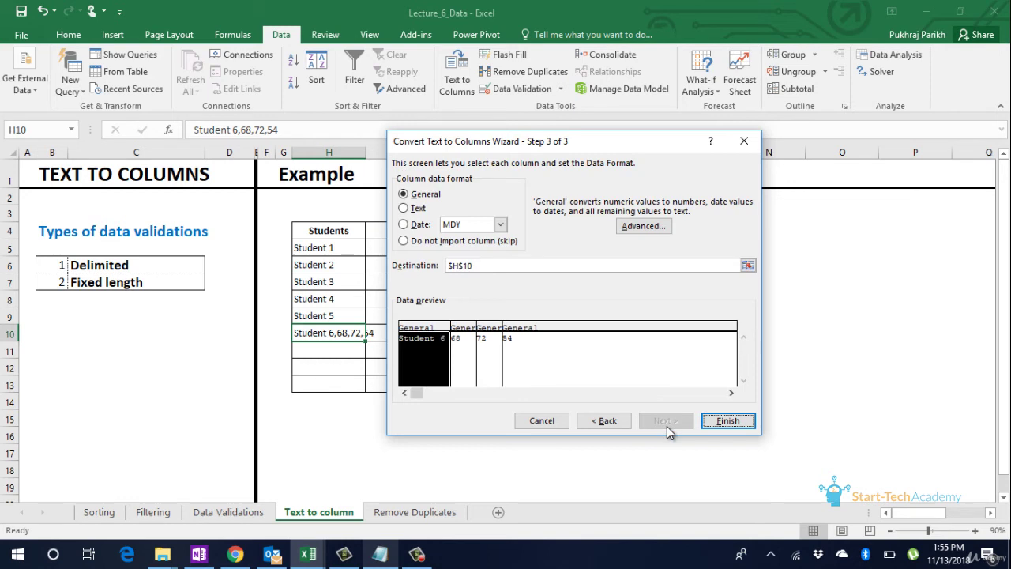
{"action": "left_click", "coordinate": [723, 423]}
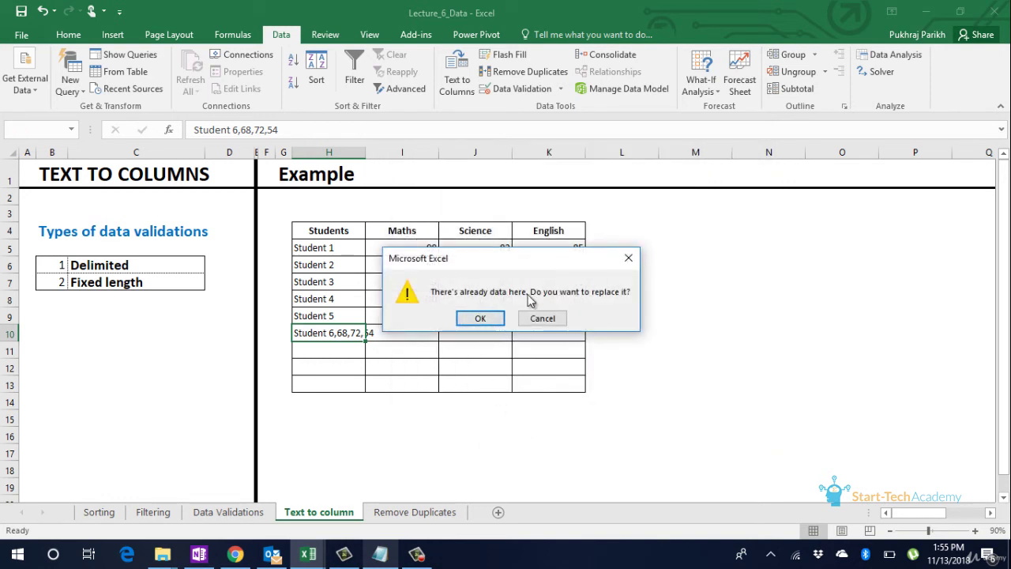
{"action": "left_click", "coordinate": [484, 318]}
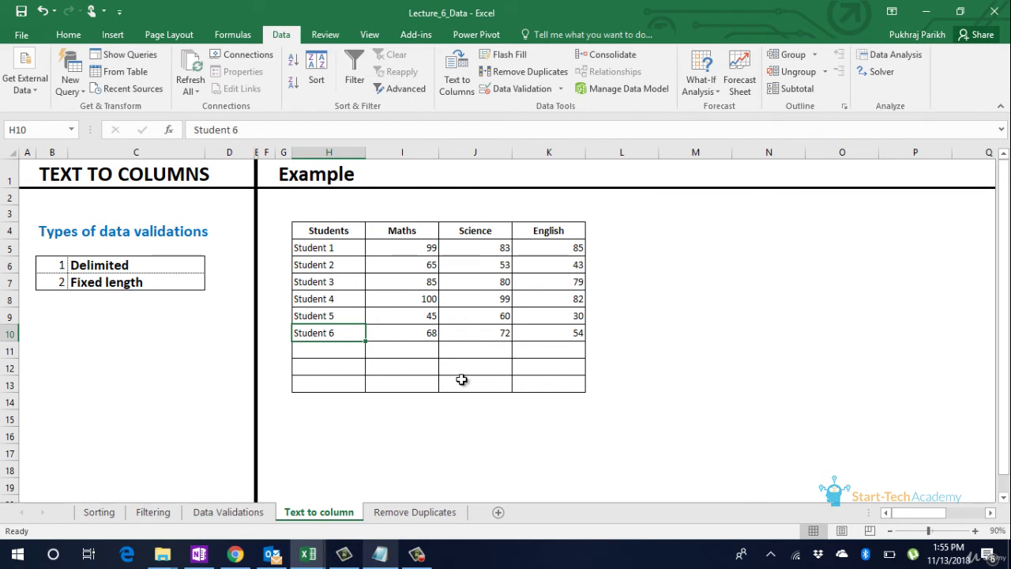
- Split the pasted Student 7 line at '*' into 87, 92 and 72 in row 11
{"action": "left_click", "coordinate": [379, 555]}
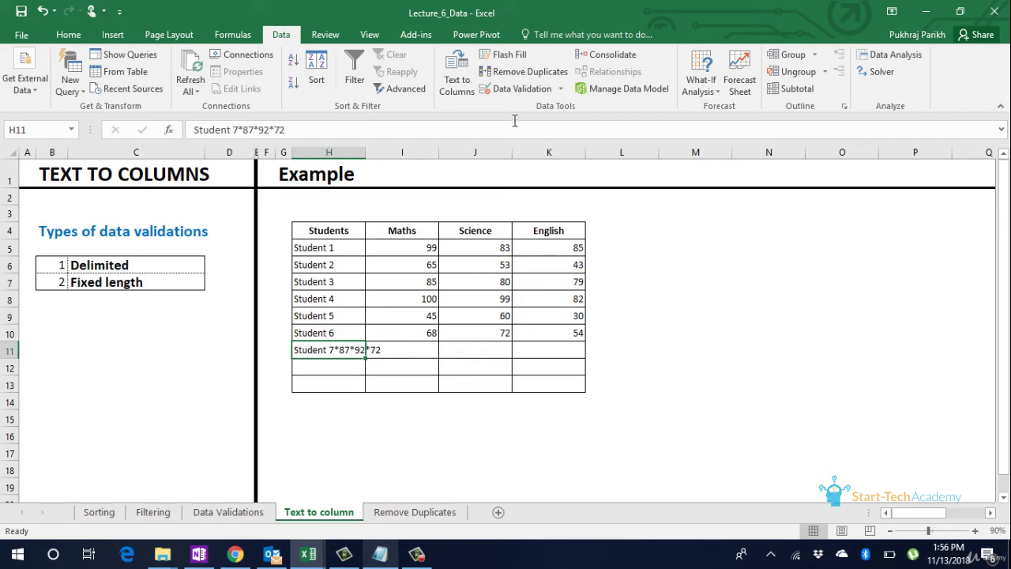
{"action": "left_click", "coordinate": [457, 79]}
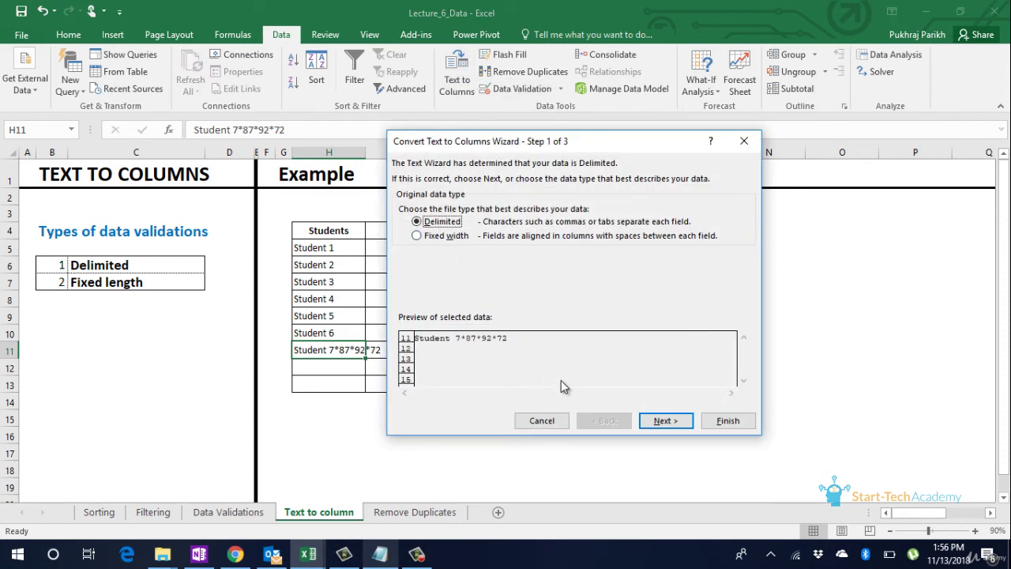
{"action": "left_click", "coordinate": [670, 421]}
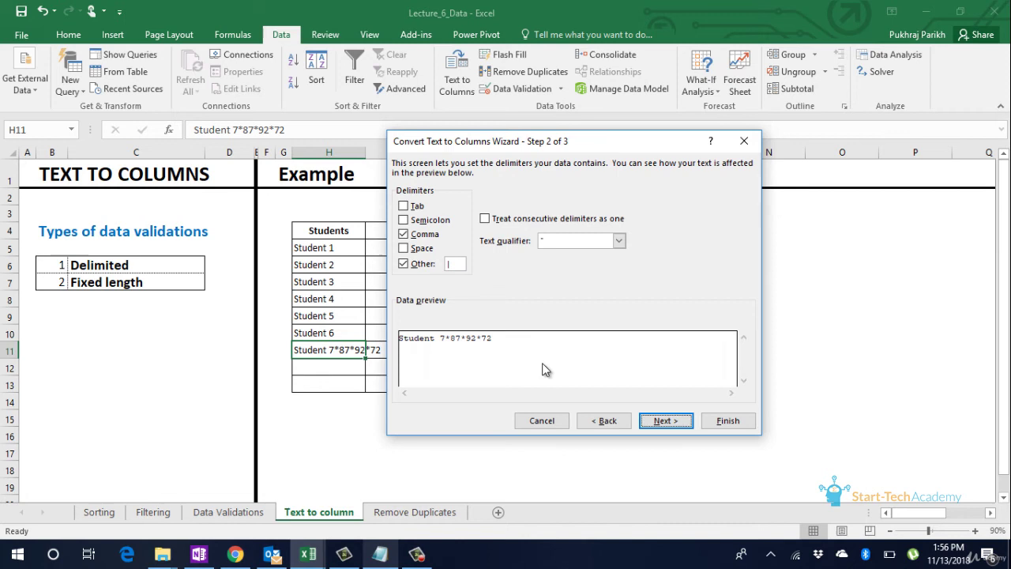
{"action": "left_click", "coordinate": [404, 233]}
{"action": "type", "text": "*"}
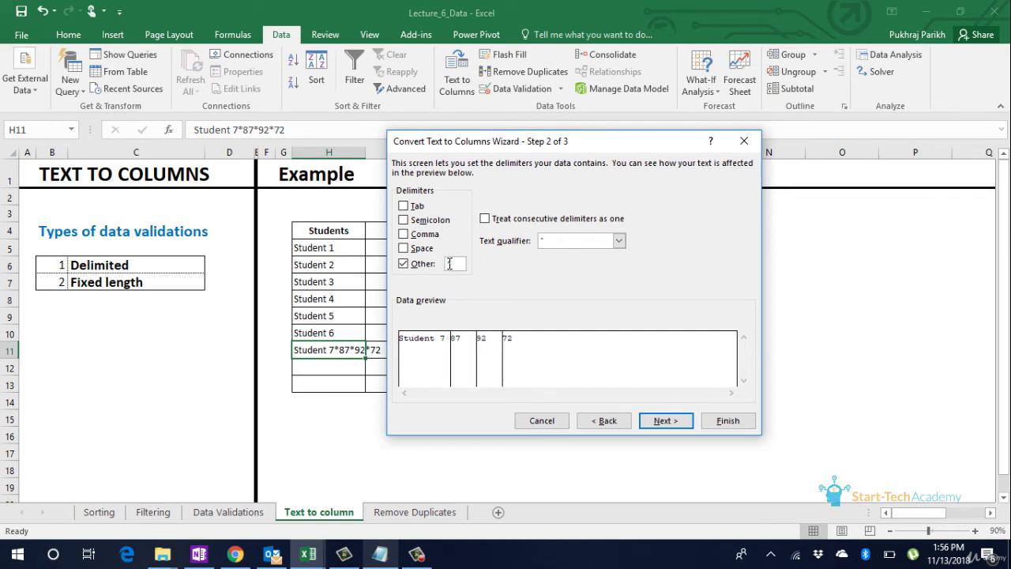
{"action": "left_click", "coordinate": [667, 421]}
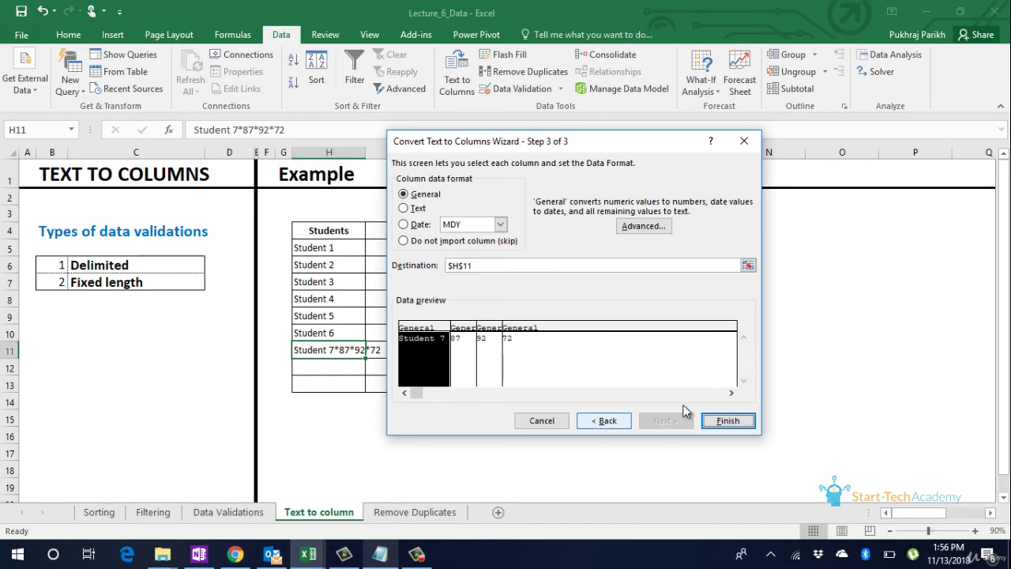
{"action": "left_click", "coordinate": [729, 421]}
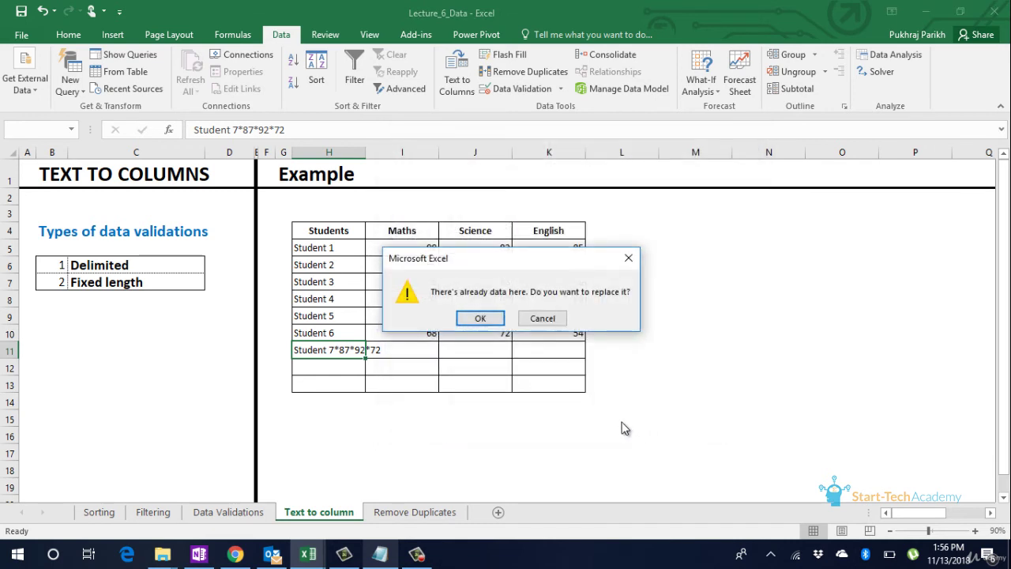
{"action": "left_click", "coordinate": [474, 317]}
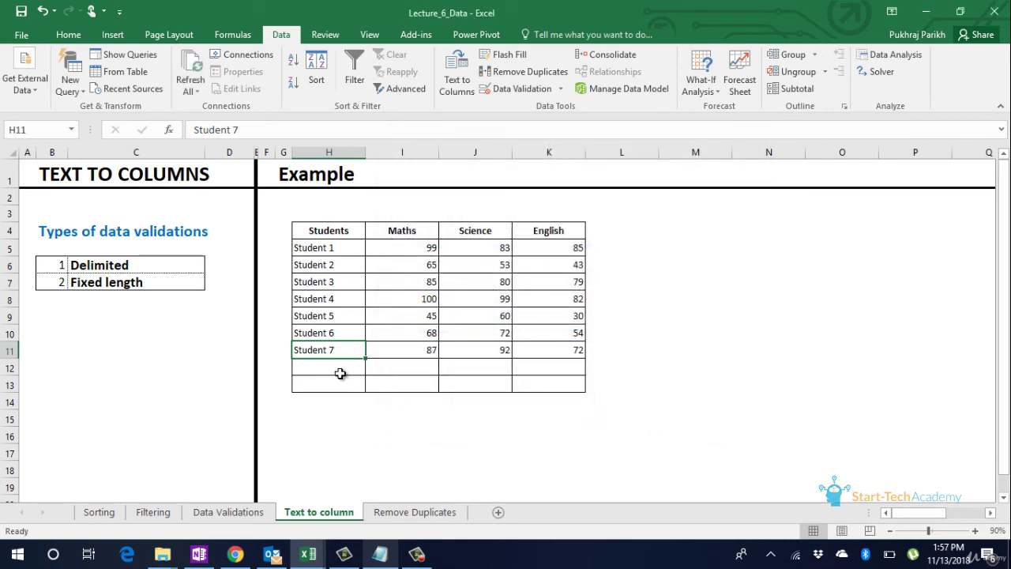
- Select the space-separated Student 8 and Student 9 lines in Notepad
{"action": "left_click", "coordinate": [377, 560]}
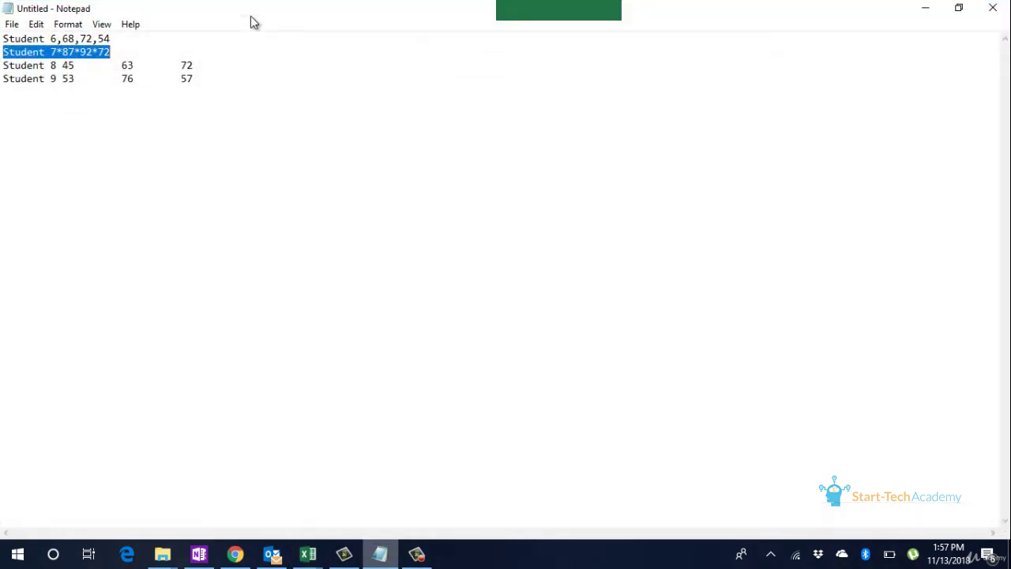
{"action": "left_click_drag", "start_coordinate": [207, 79], "coordinate": [277, 94]}
{"action": "left_click", "coordinate": [58, 87]}
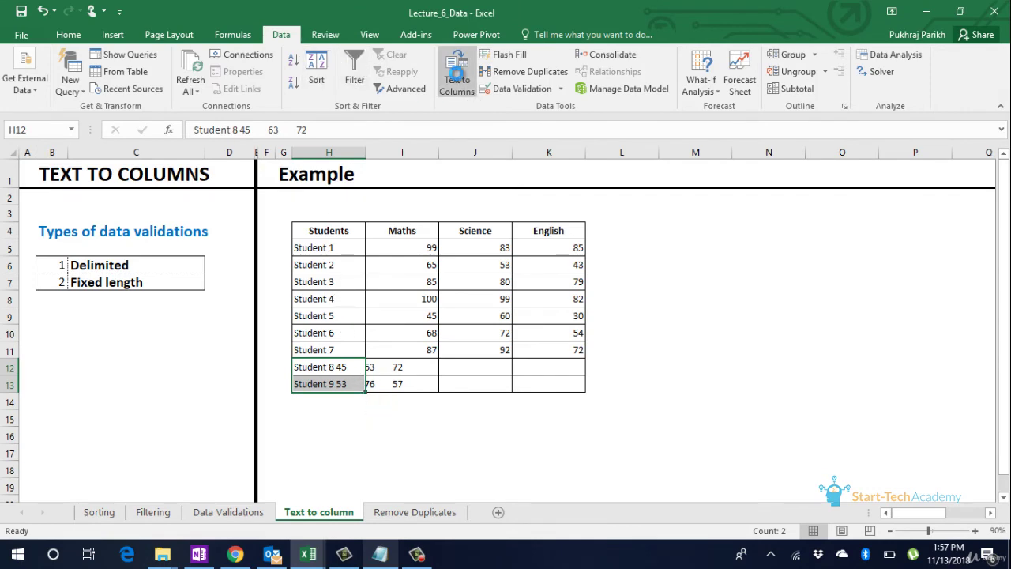
- Split Students 8 and 9 at fixed widths into 45, 63, 72 and 53, 76, 57
{"action": "left_click", "coordinate": [459, 80]}
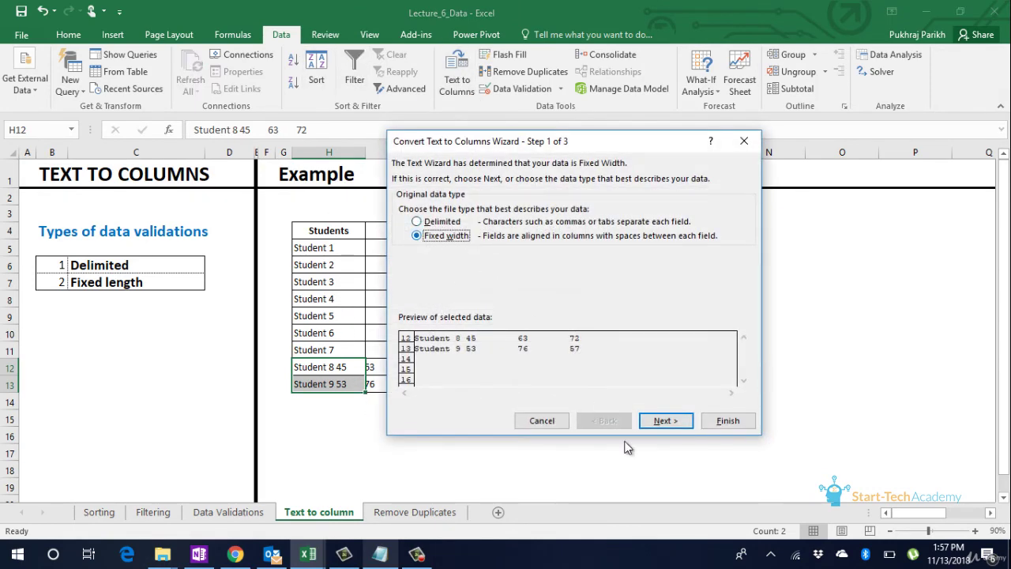
{"action": "left_click", "coordinate": [659, 422]}
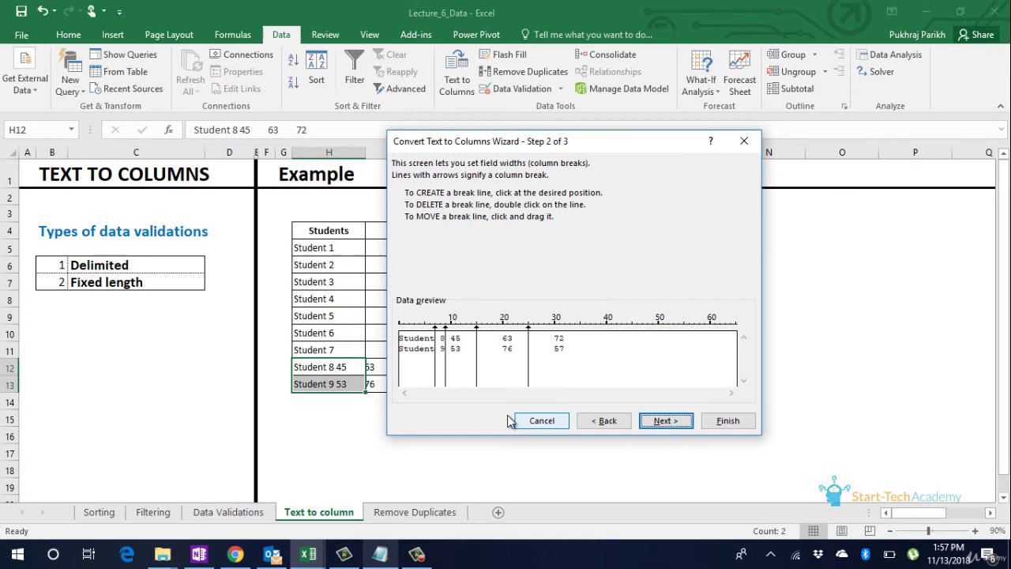
{"action": "left_click_drag", "start_coordinate": [436, 336], "coordinate": [554, 338]}
{"action": "double_click", "coordinate": [447, 336]}
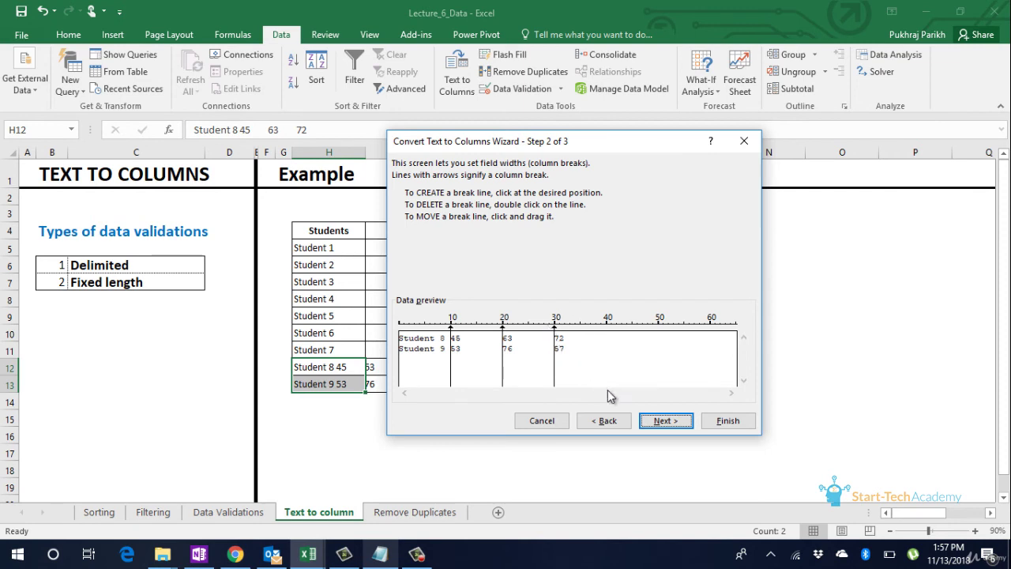
{"action": "left_click", "coordinate": [671, 422]}
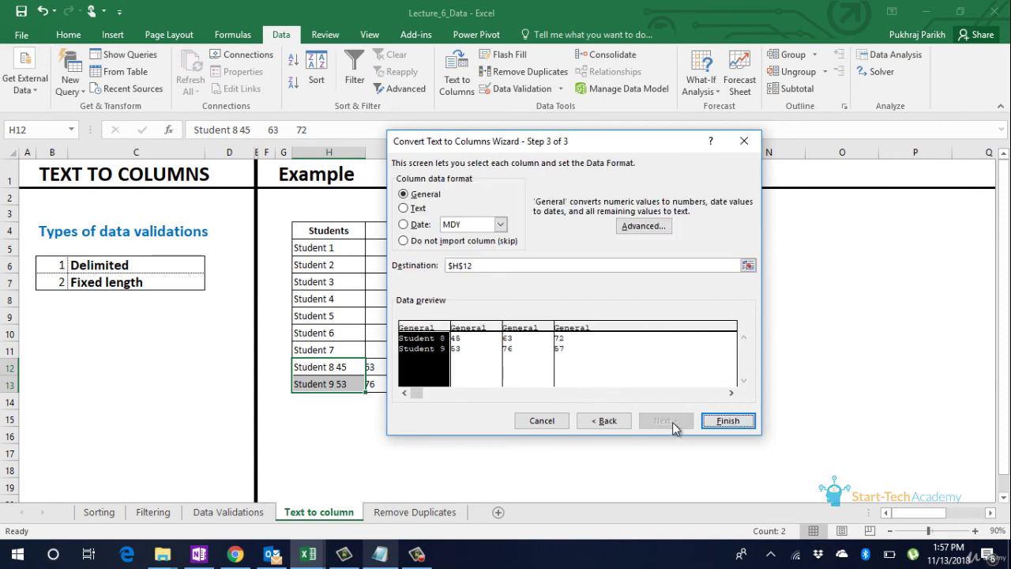
{"action": "left_click", "coordinate": [725, 421]}
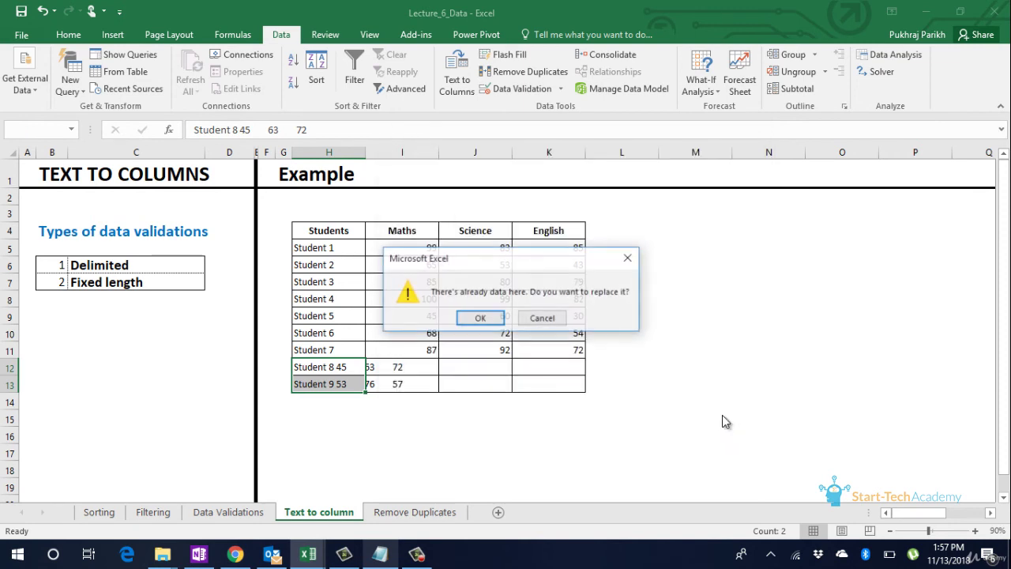
{"action": "left_click", "coordinate": [477, 316]}
{"action": "left_click", "coordinate": [600, 413]}
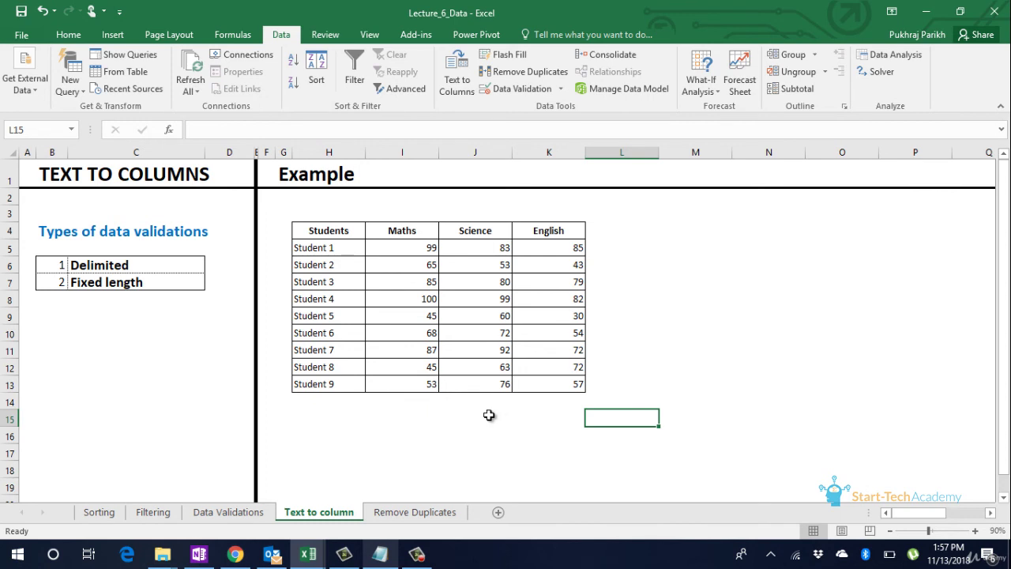
- On the Remove Duplicates sheet, fill names H10:H12 (Students 2, 5, 3) yellow
{"action": "left_click", "coordinate": [450, 521]}
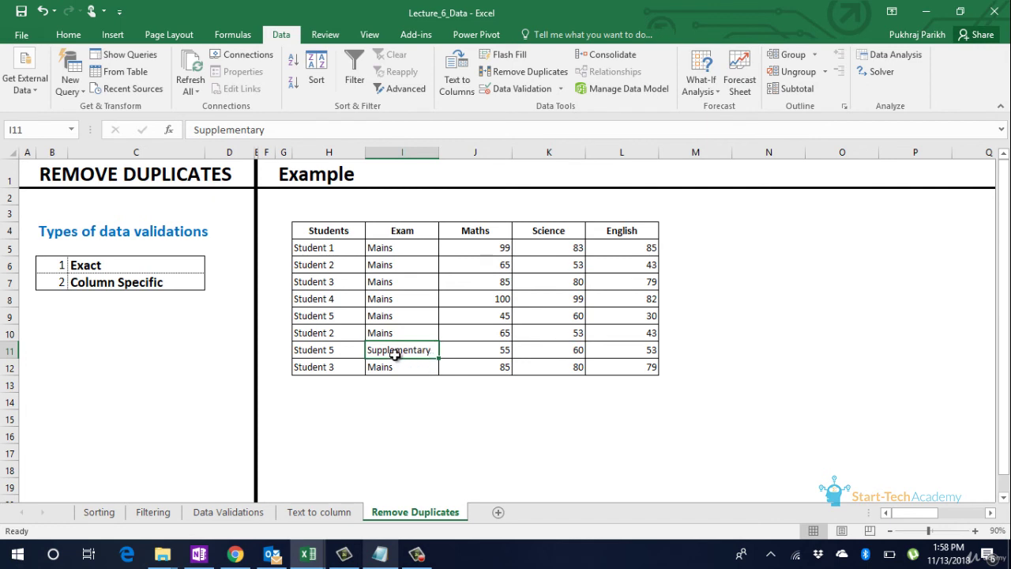
{"action": "left_click", "coordinate": [327, 333]}
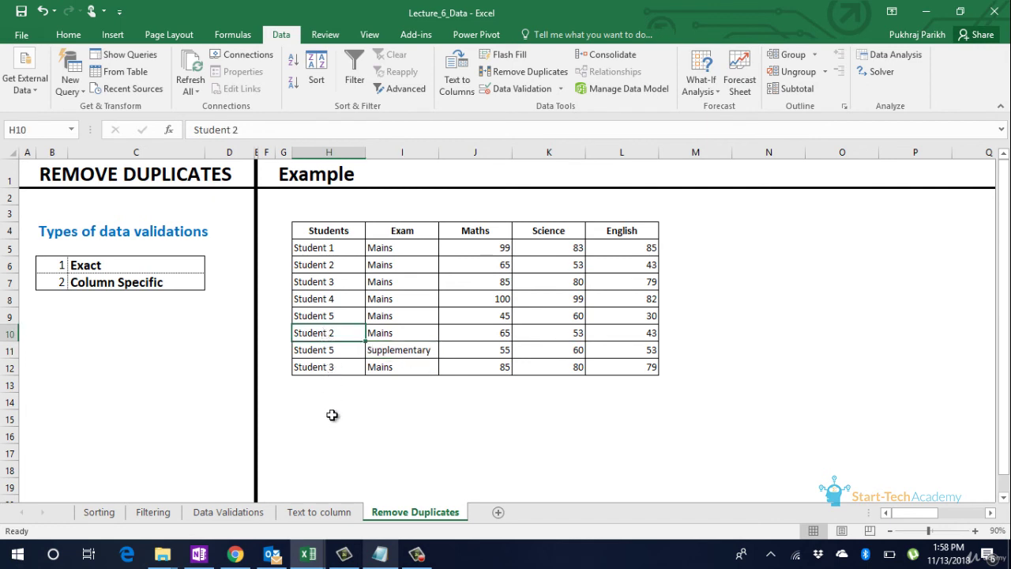
{"action": "left_click", "coordinate": [326, 352], "text": "ctrl"}
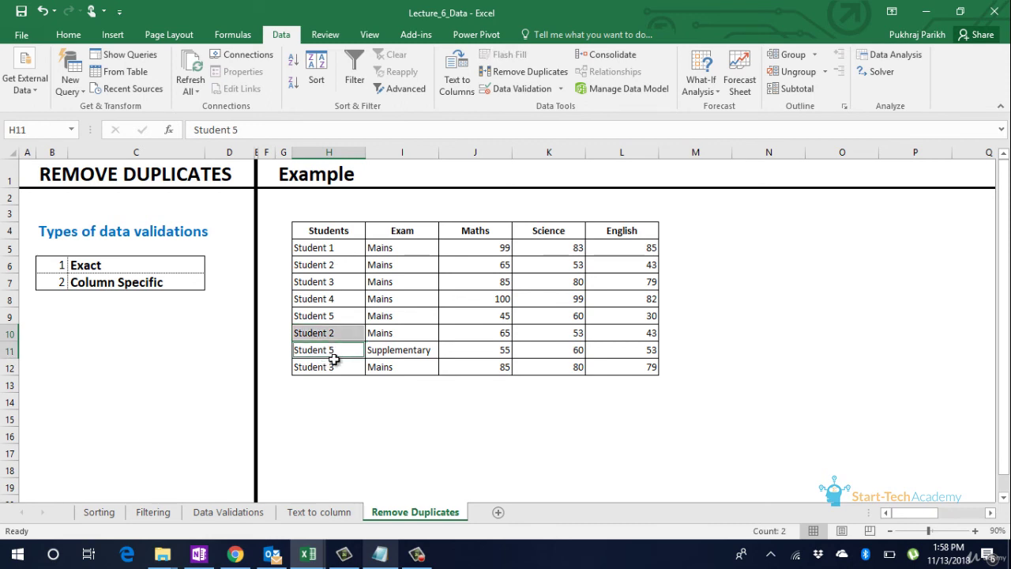
{"action": "left_click", "coordinate": [68, 35]}
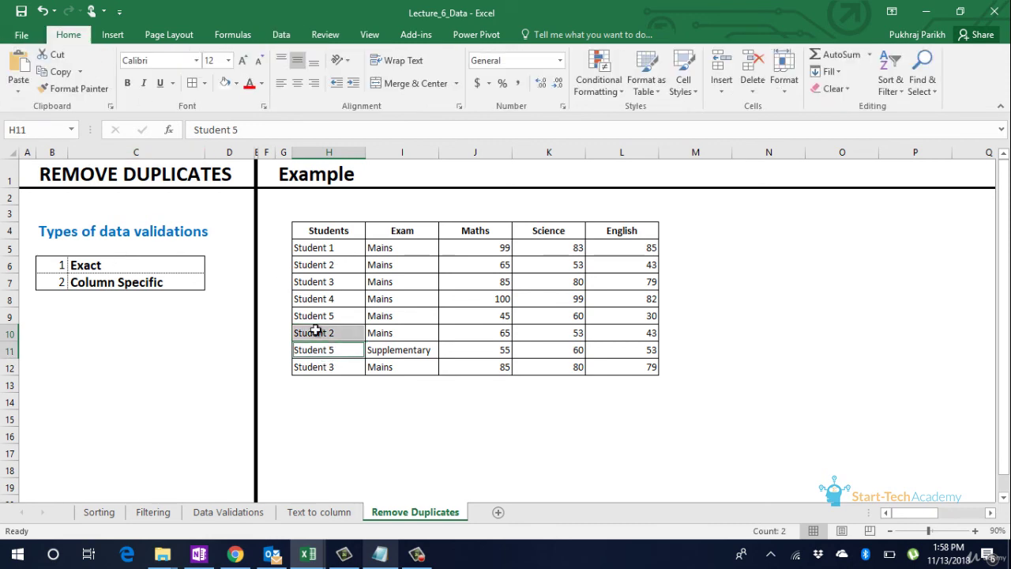
{"action": "left_click", "coordinate": [325, 319]}
{"action": "left_click_drag", "start_coordinate": [327, 329], "coordinate": [335, 368]}
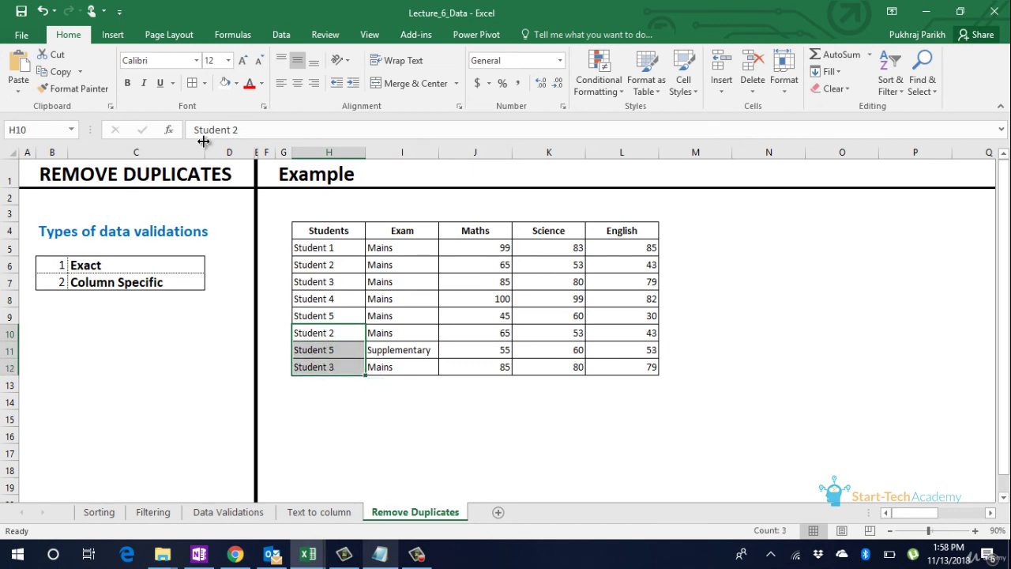
{"action": "left_click", "coordinate": [236, 83]}
{"action": "left_click", "coordinate": [261, 199]}
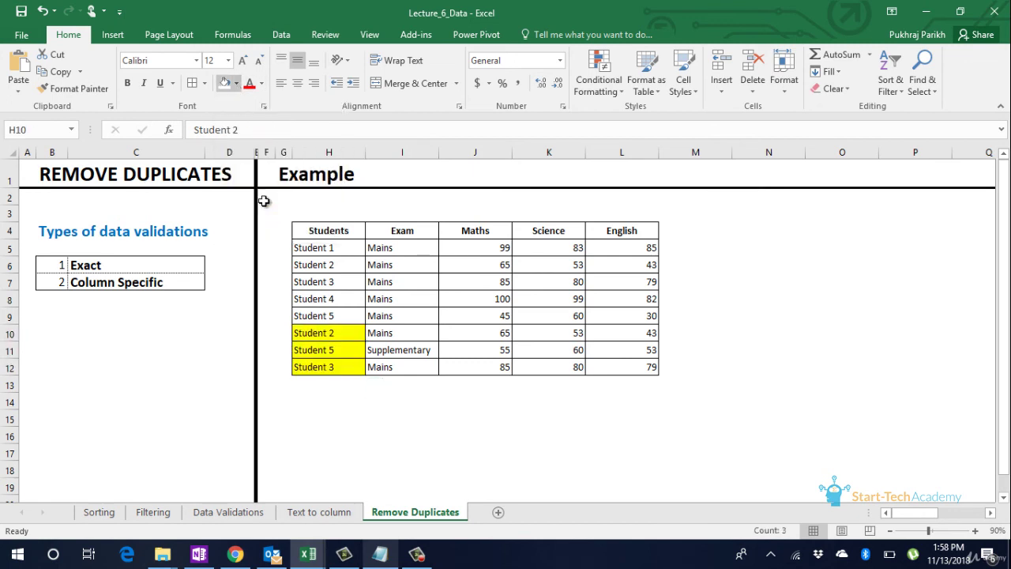
- Select the duplicate Student 2 row H10:L10 and the original Student 2 row to compare
{"action": "left_click", "coordinate": [327, 395]}
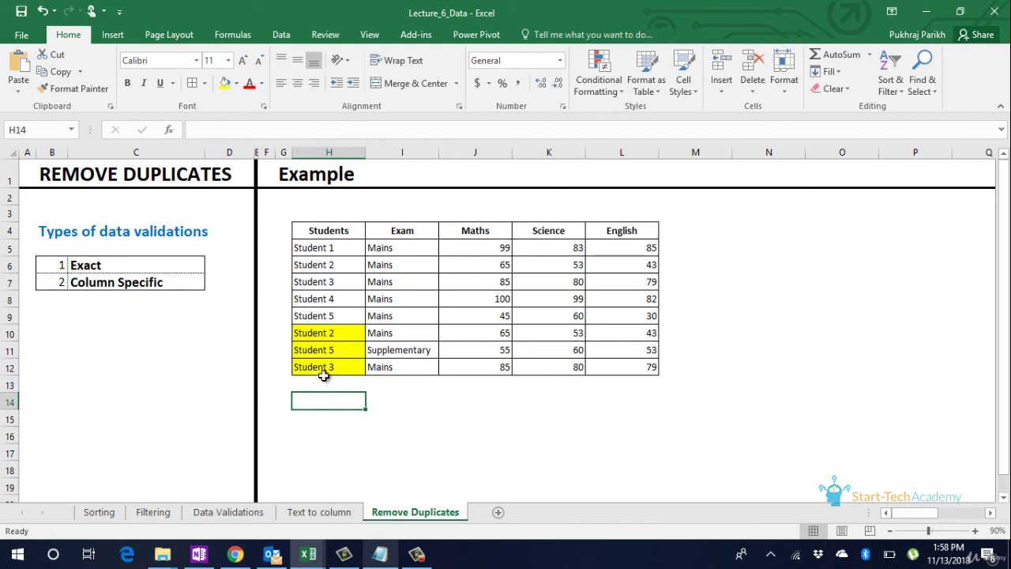
{"action": "left_click", "coordinate": [347, 336]}
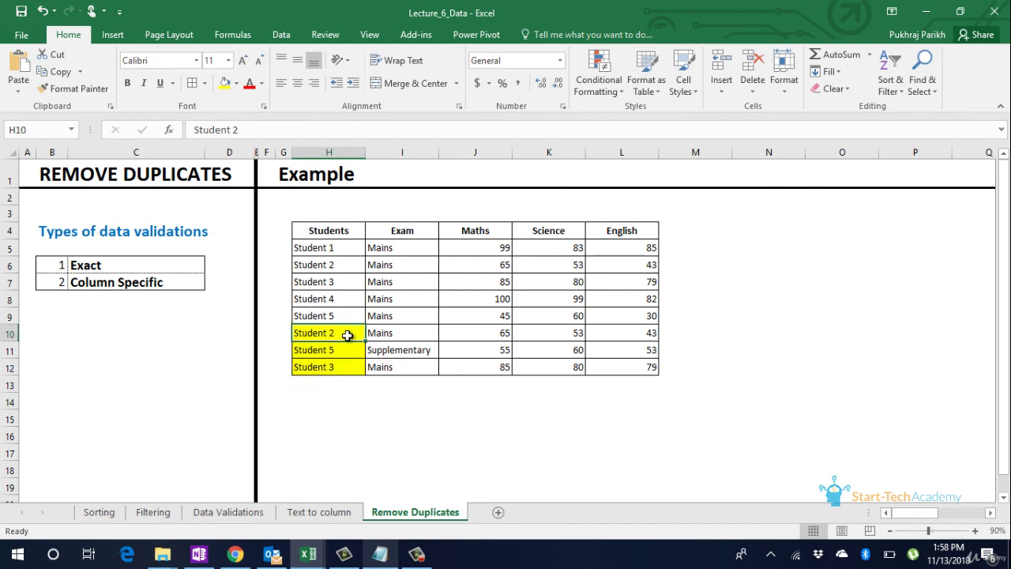
{"action": "left_click_drag", "start_coordinate": [347, 335], "coordinate": [624, 327]}
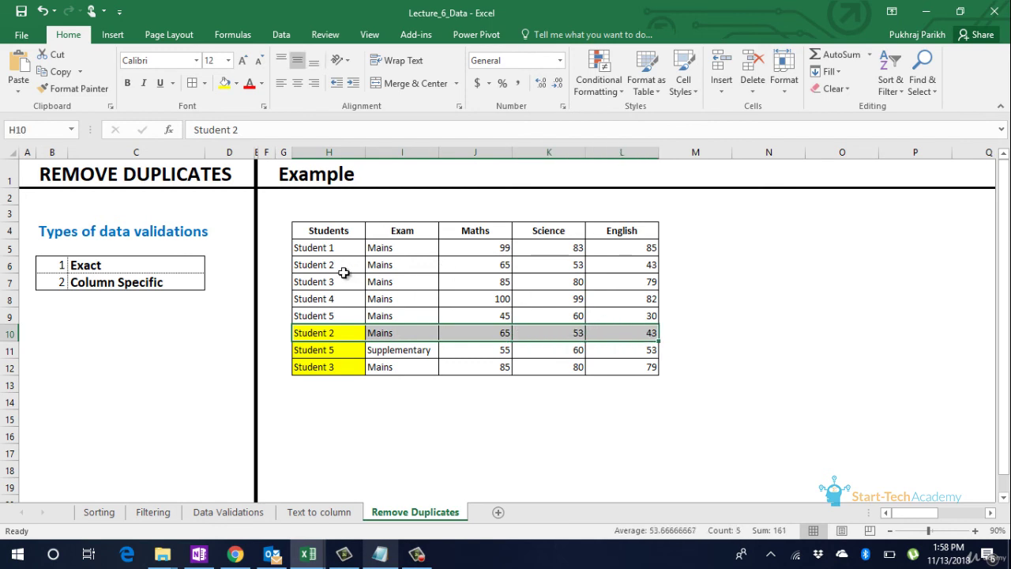
{"action": "left_click_drag", "start_coordinate": [343, 273], "coordinate": [616, 268]}
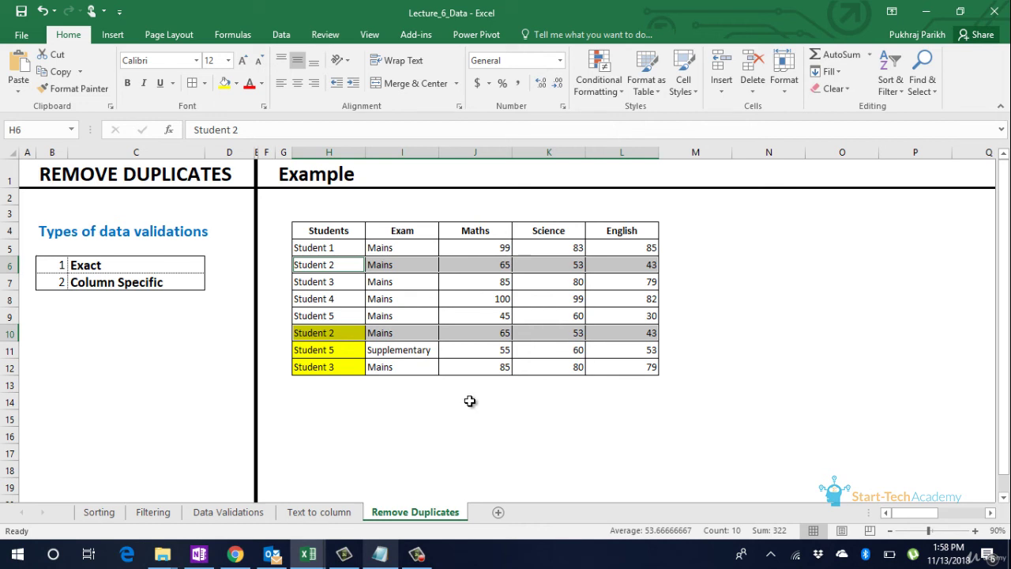
{"action": "left_click", "coordinate": [355, 370]}
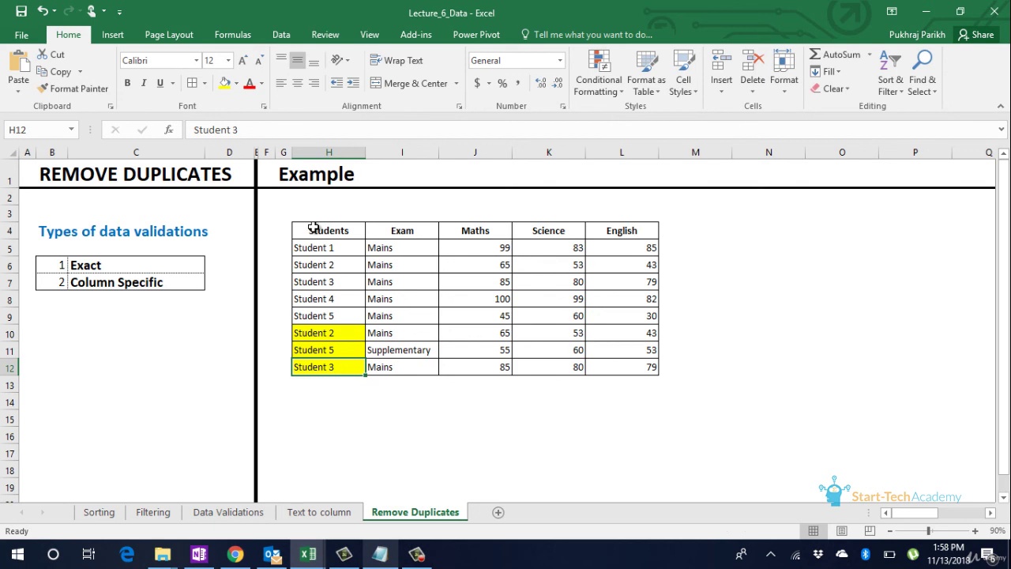
- Remove exact duplicate rows from H4:L12 across all columns, deleting 2 and leaving 6 unique rows
{"action": "left_click_drag", "start_coordinate": [314, 227], "coordinate": [648, 369]}
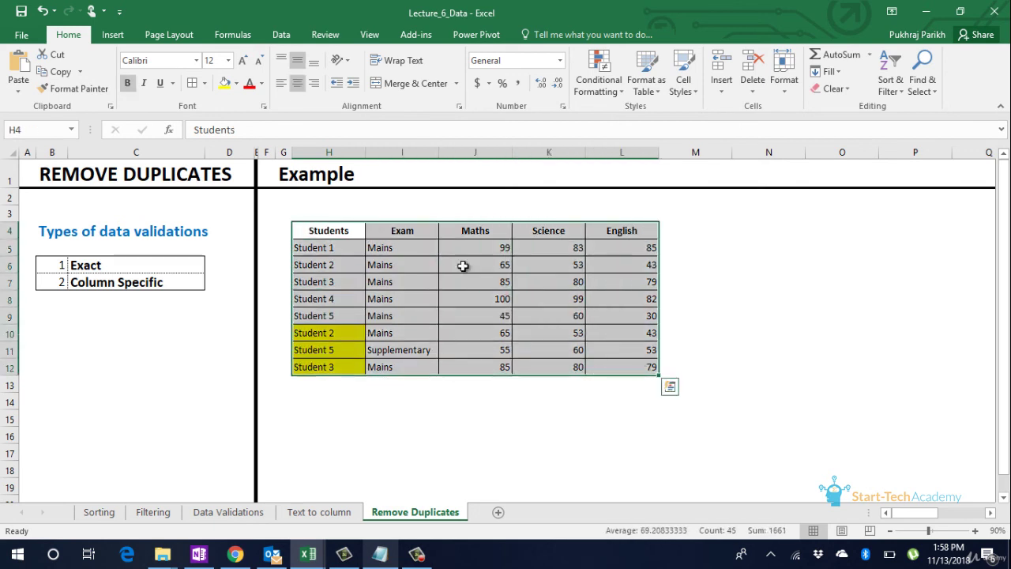
{"action": "left_click", "coordinate": [281, 35]}
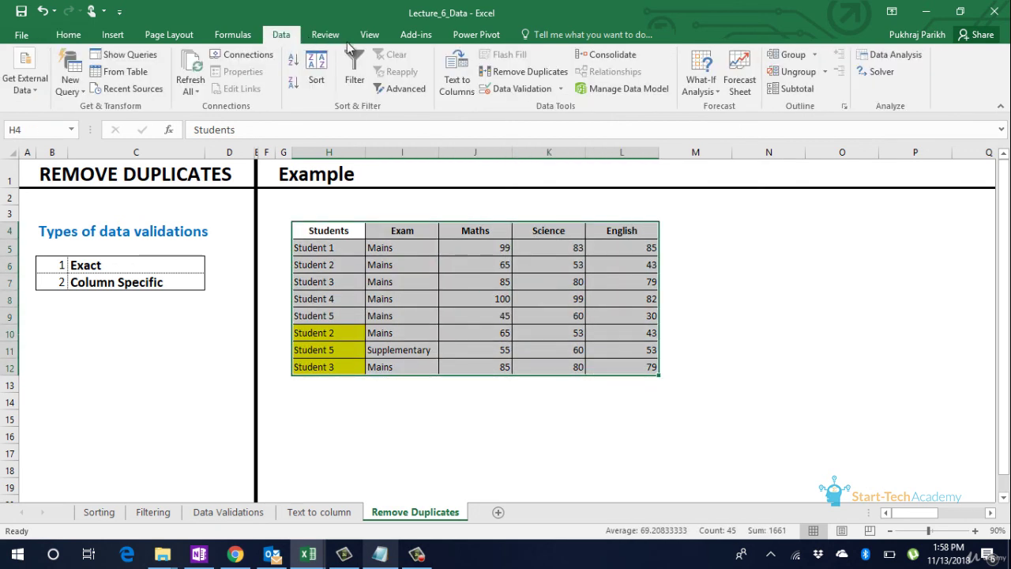
{"action": "left_click", "coordinate": [510, 66]}
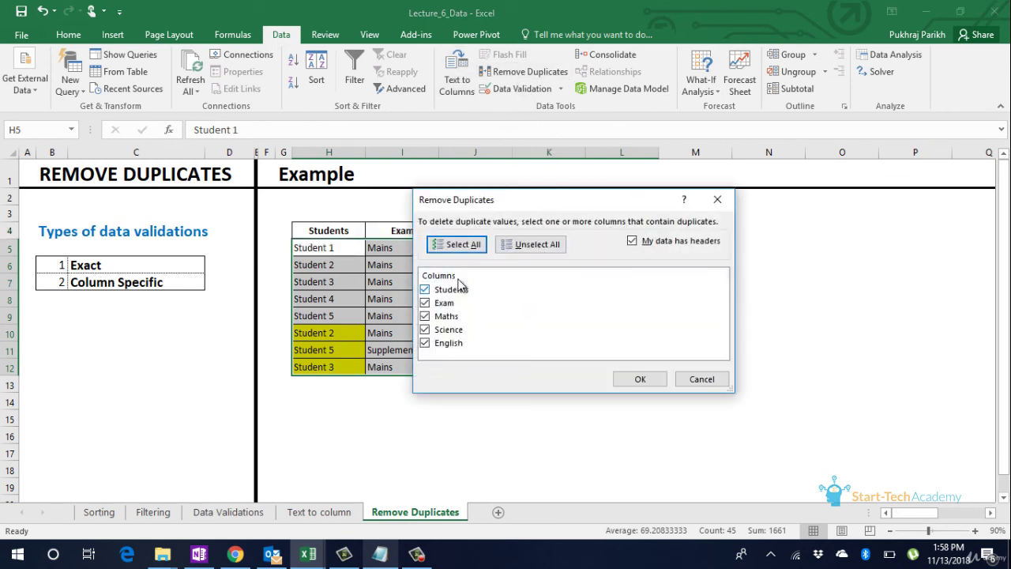
{"action": "left_click", "coordinate": [645, 381]}
{"action": "left_click_drag", "start_coordinate": [556, 207], "coordinate": [605, 288]}
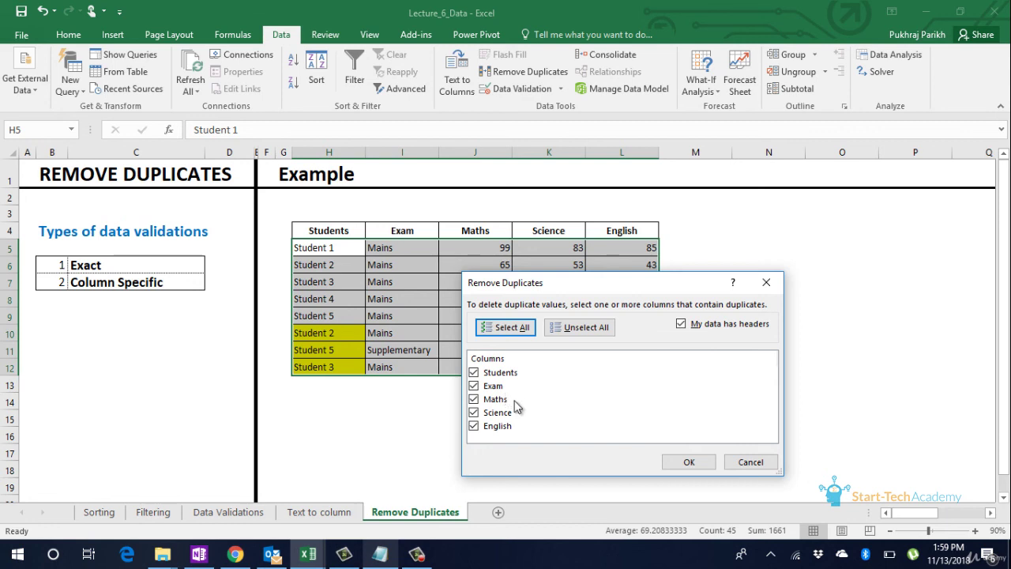
{"action": "left_click", "coordinate": [687, 466]}
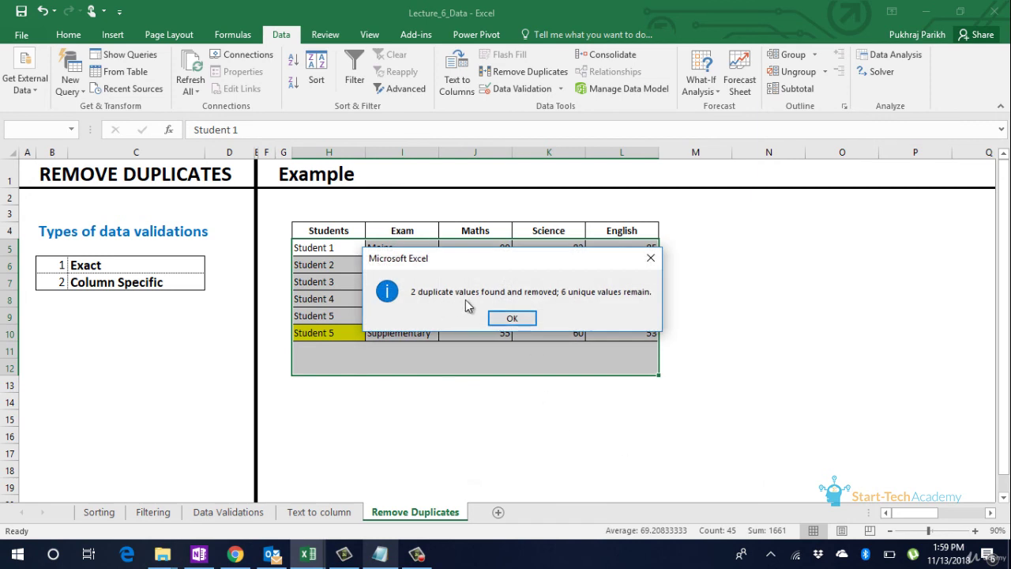
{"action": "left_click", "coordinate": [512, 317]}
{"action": "left_click", "coordinate": [498, 345]}
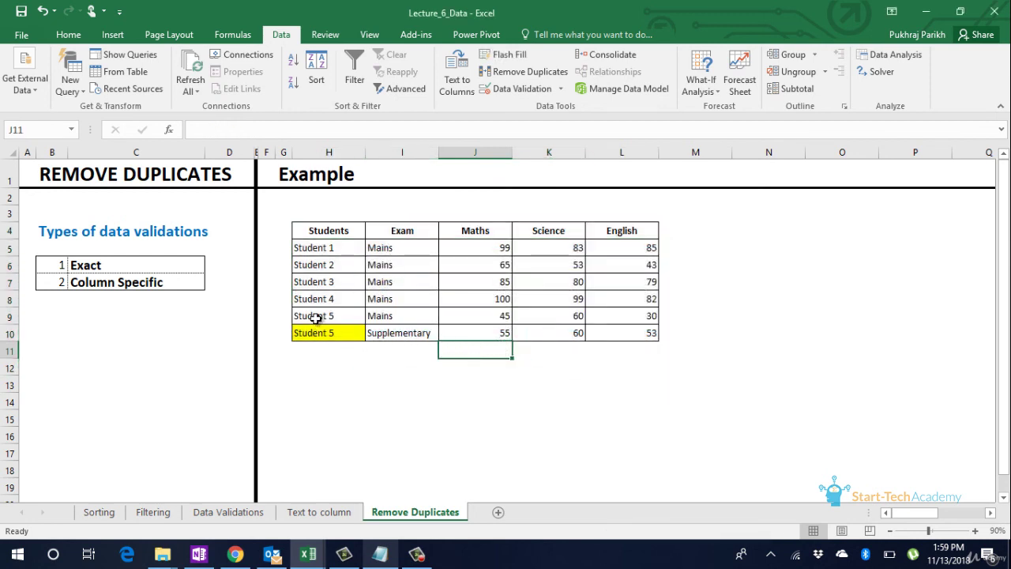
- Sort table H4:L10 by English values, largest to smallest, so scores run from 85 down to 30
{"action": "left_click_drag", "start_coordinate": [316, 318], "coordinate": [605, 340]}
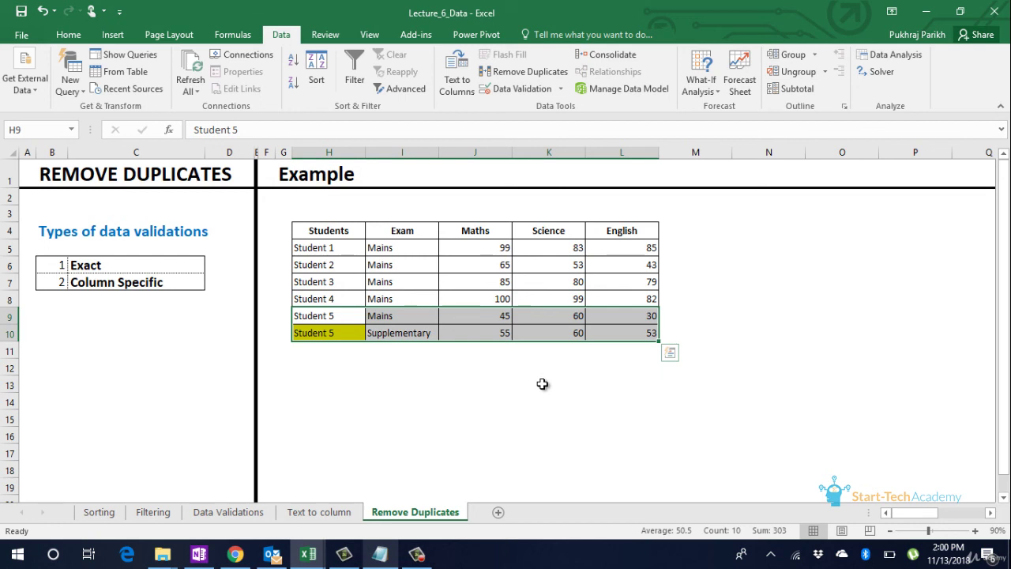
{"action": "left_click_drag", "start_coordinate": [332, 230], "coordinate": [633, 327]}
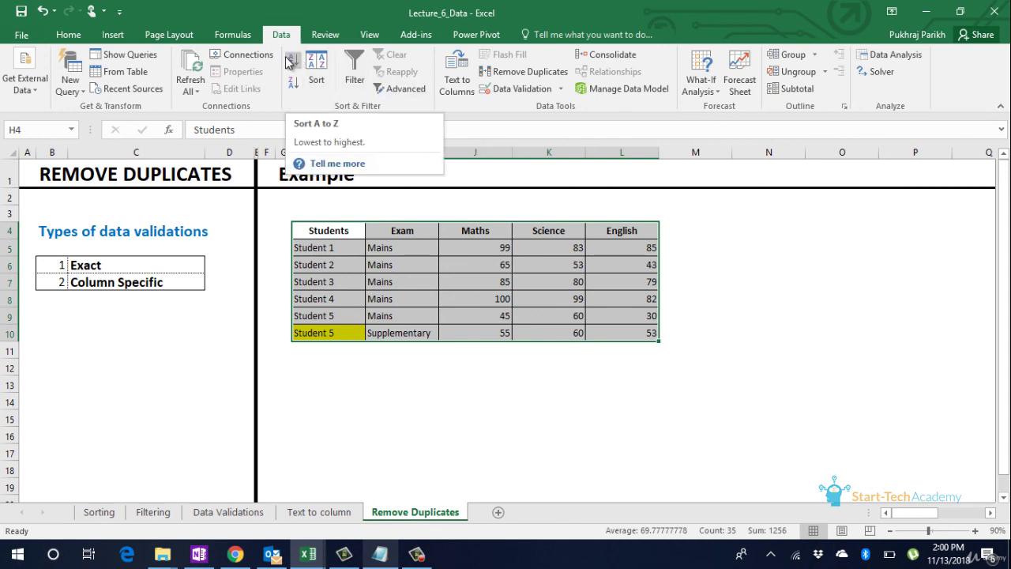
{"action": "left_click", "coordinate": [316, 69]}
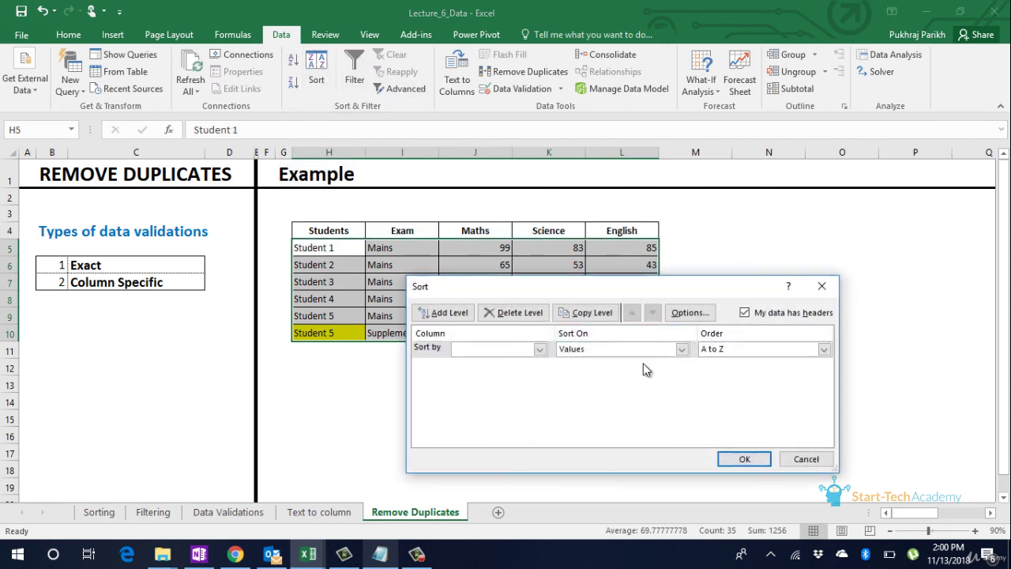
{"action": "left_click", "coordinate": [537, 349]}
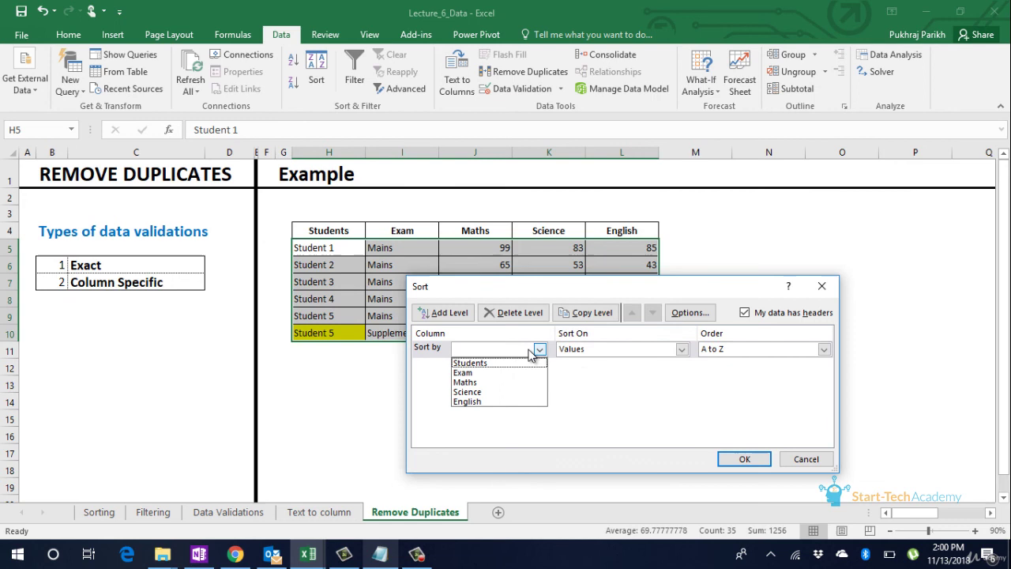
{"action": "left_click", "coordinate": [500, 401]}
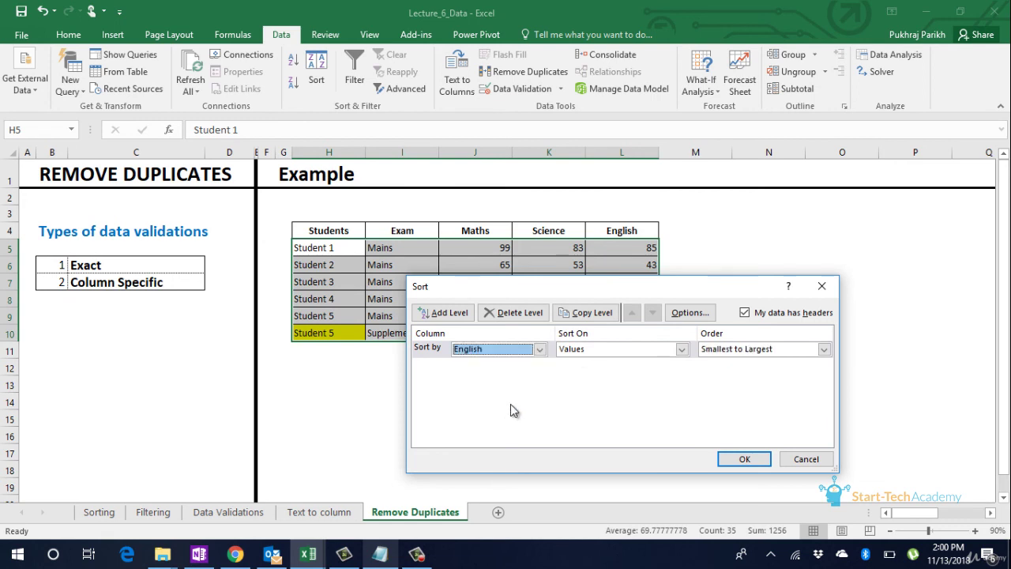
{"action": "left_click", "coordinate": [792, 350]}
{"action": "left_click", "coordinate": [771, 369]}
{"action": "left_click", "coordinate": [751, 457]}
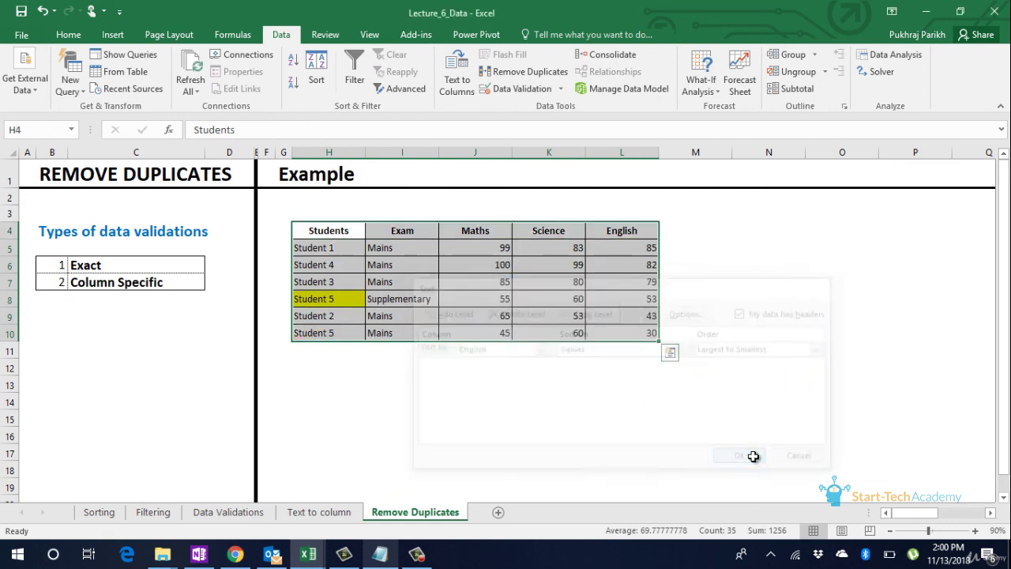
{"action": "left_click", "coordinate": [579, 346]}
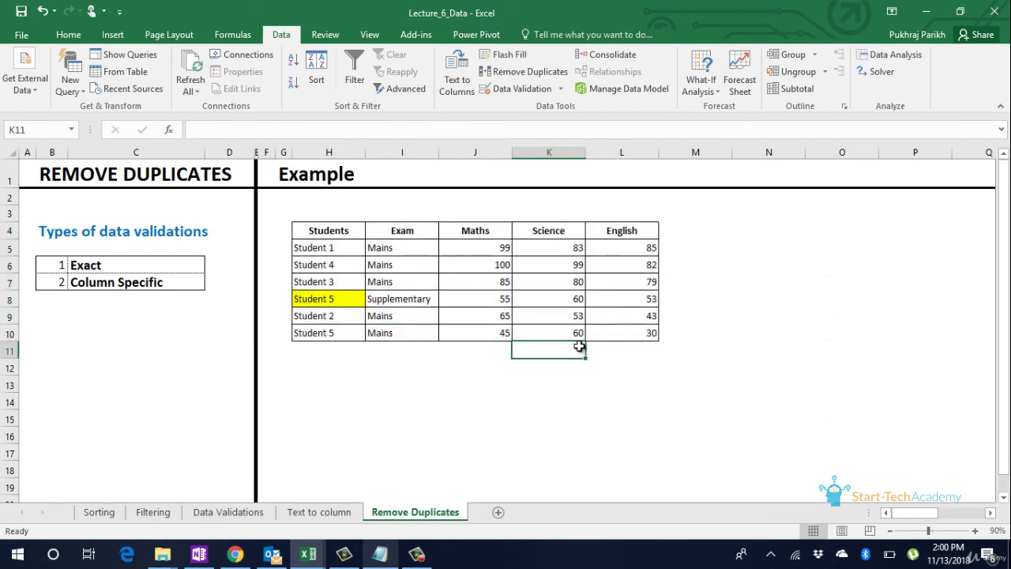
{"action": "left_click_drag", "start_coordinate": [320, 233], "coordinate": [622, 344]}
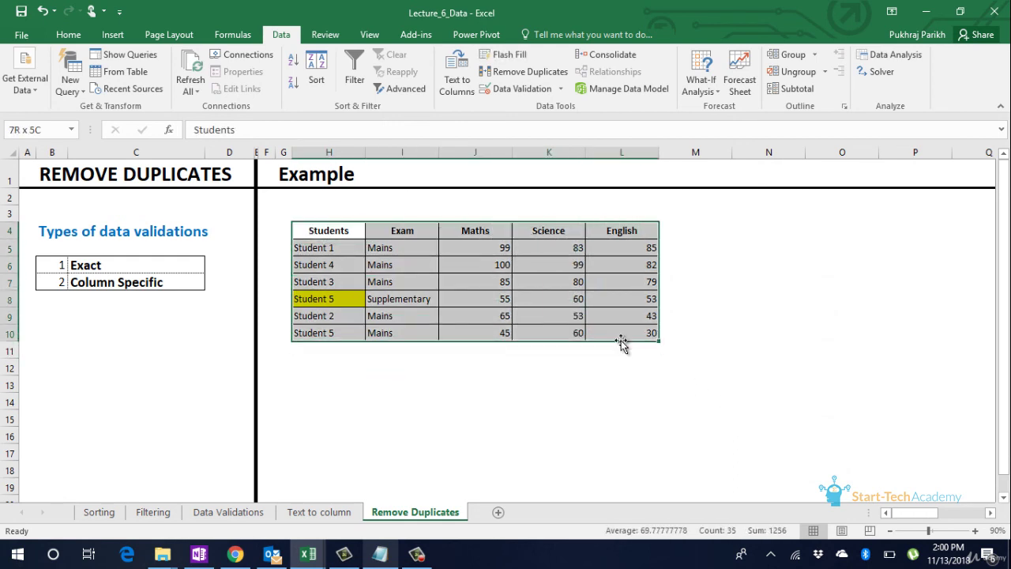
- Remove duplicates in H4:L10 on the Students column only, dropping the second Student 5 row
{"action": "left_click", "coordinate": [554, 72]}
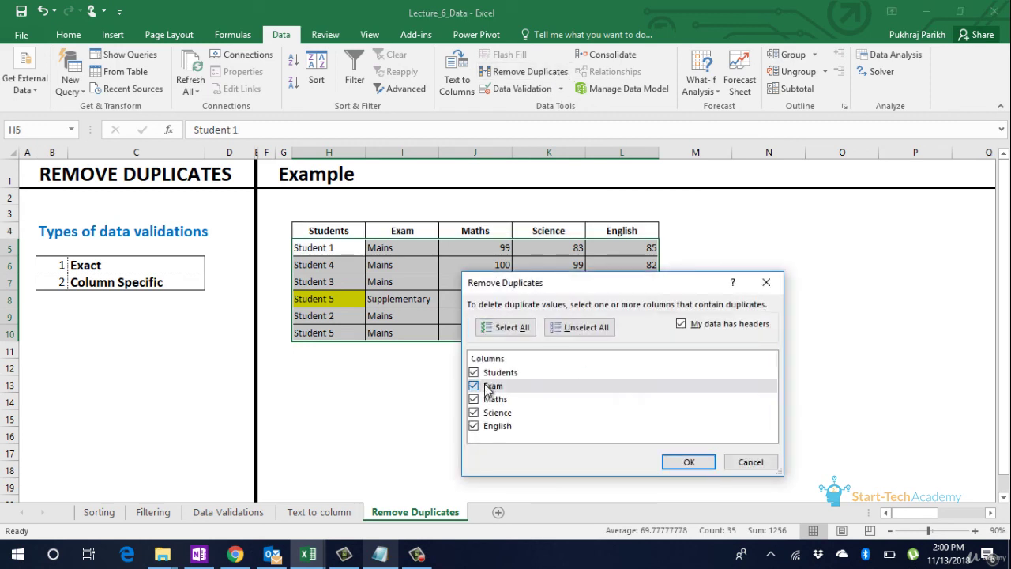
{"action": "left_click", "coordinate": [487, 386]}
{"action": "left_click", "coordinate": [488, 399]}
{"action": "left_click", "coordinate": [488, 412]}
{"action": "left_click", "coordinate": [488, 426]}
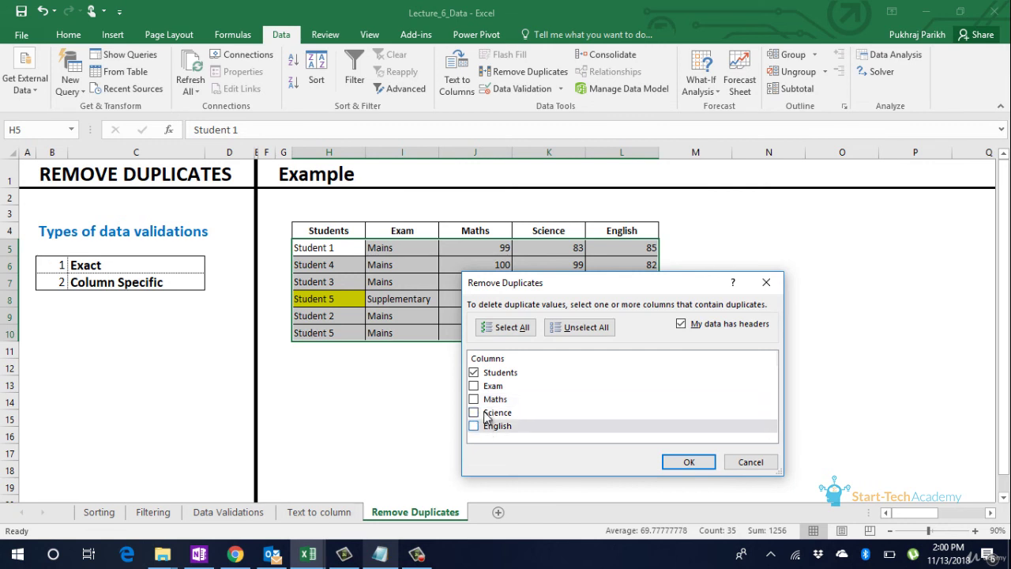
{"action": "left_click", "coordinate": [688, 464]}
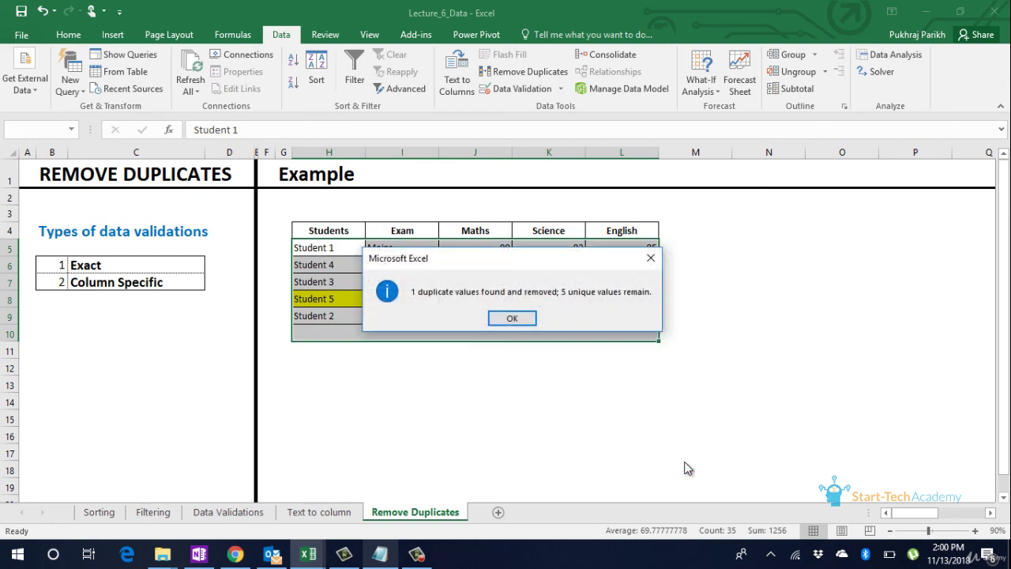
{"action": "left_click", "coordinate": [513, 319]}
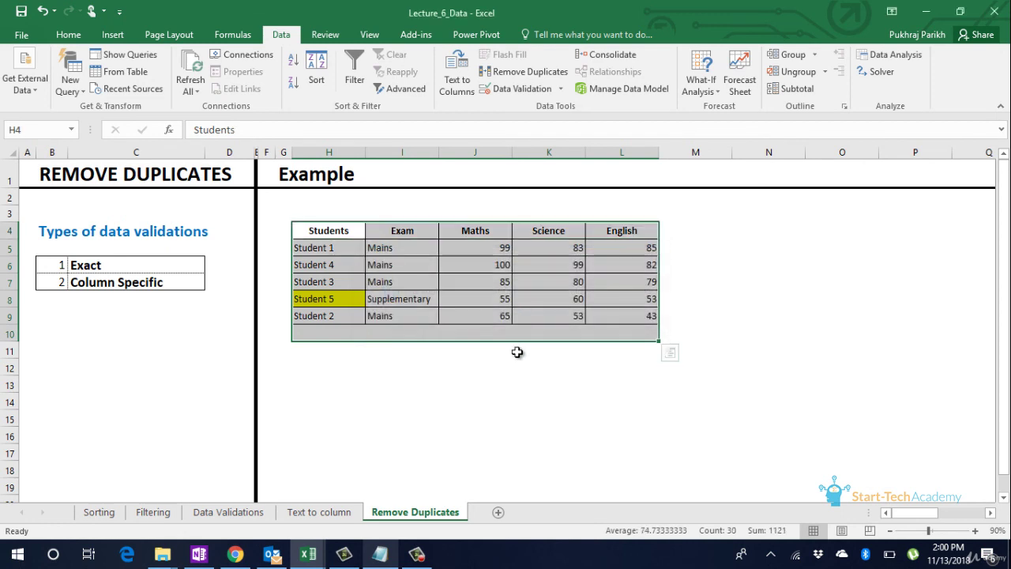
{"action": "left_click", "coordinate": [517, 346]}
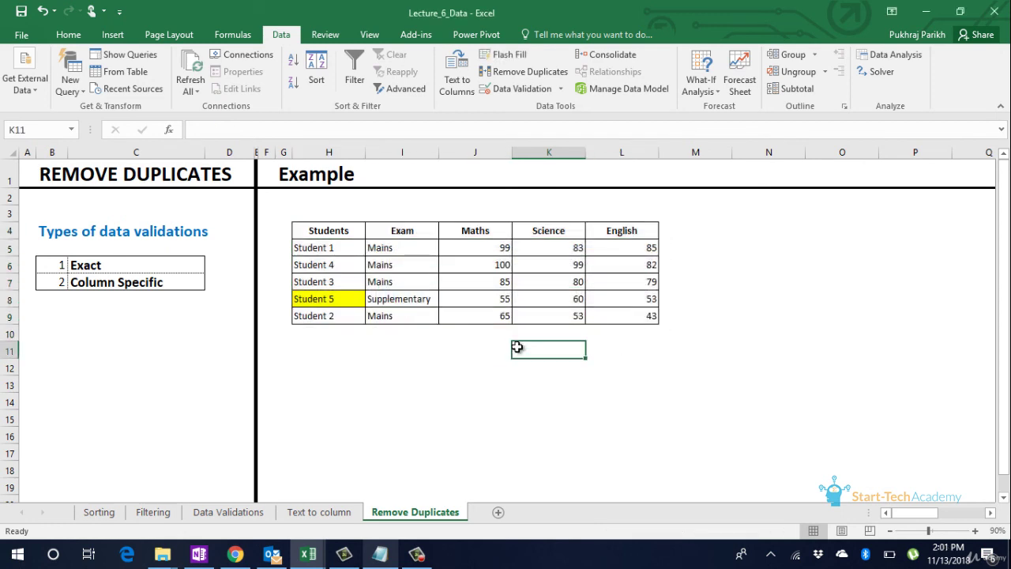